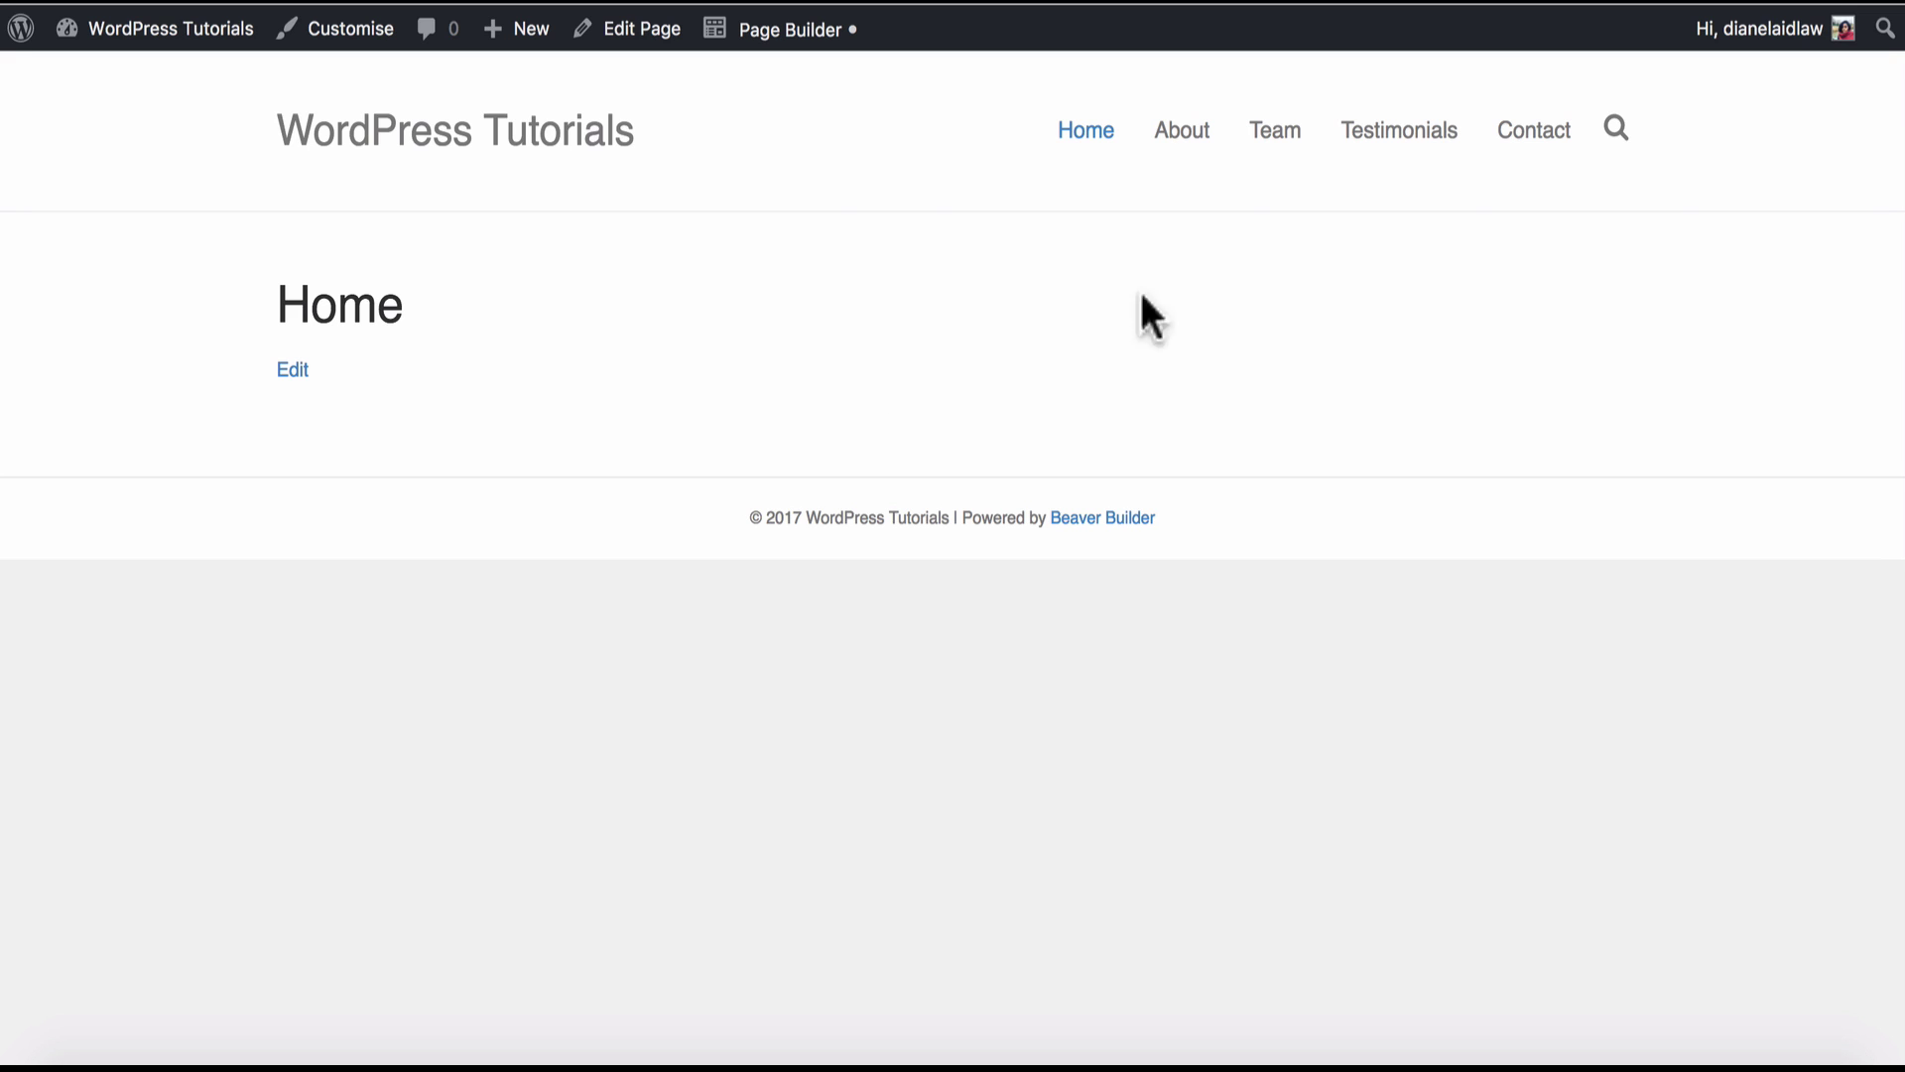
Browse the live About, Team and Testimonials pages, ending back on the About page.
left_click(1179, 134)
scroll(1137, 264, "down", 2)
scroll(1137, 264, "up", 2)
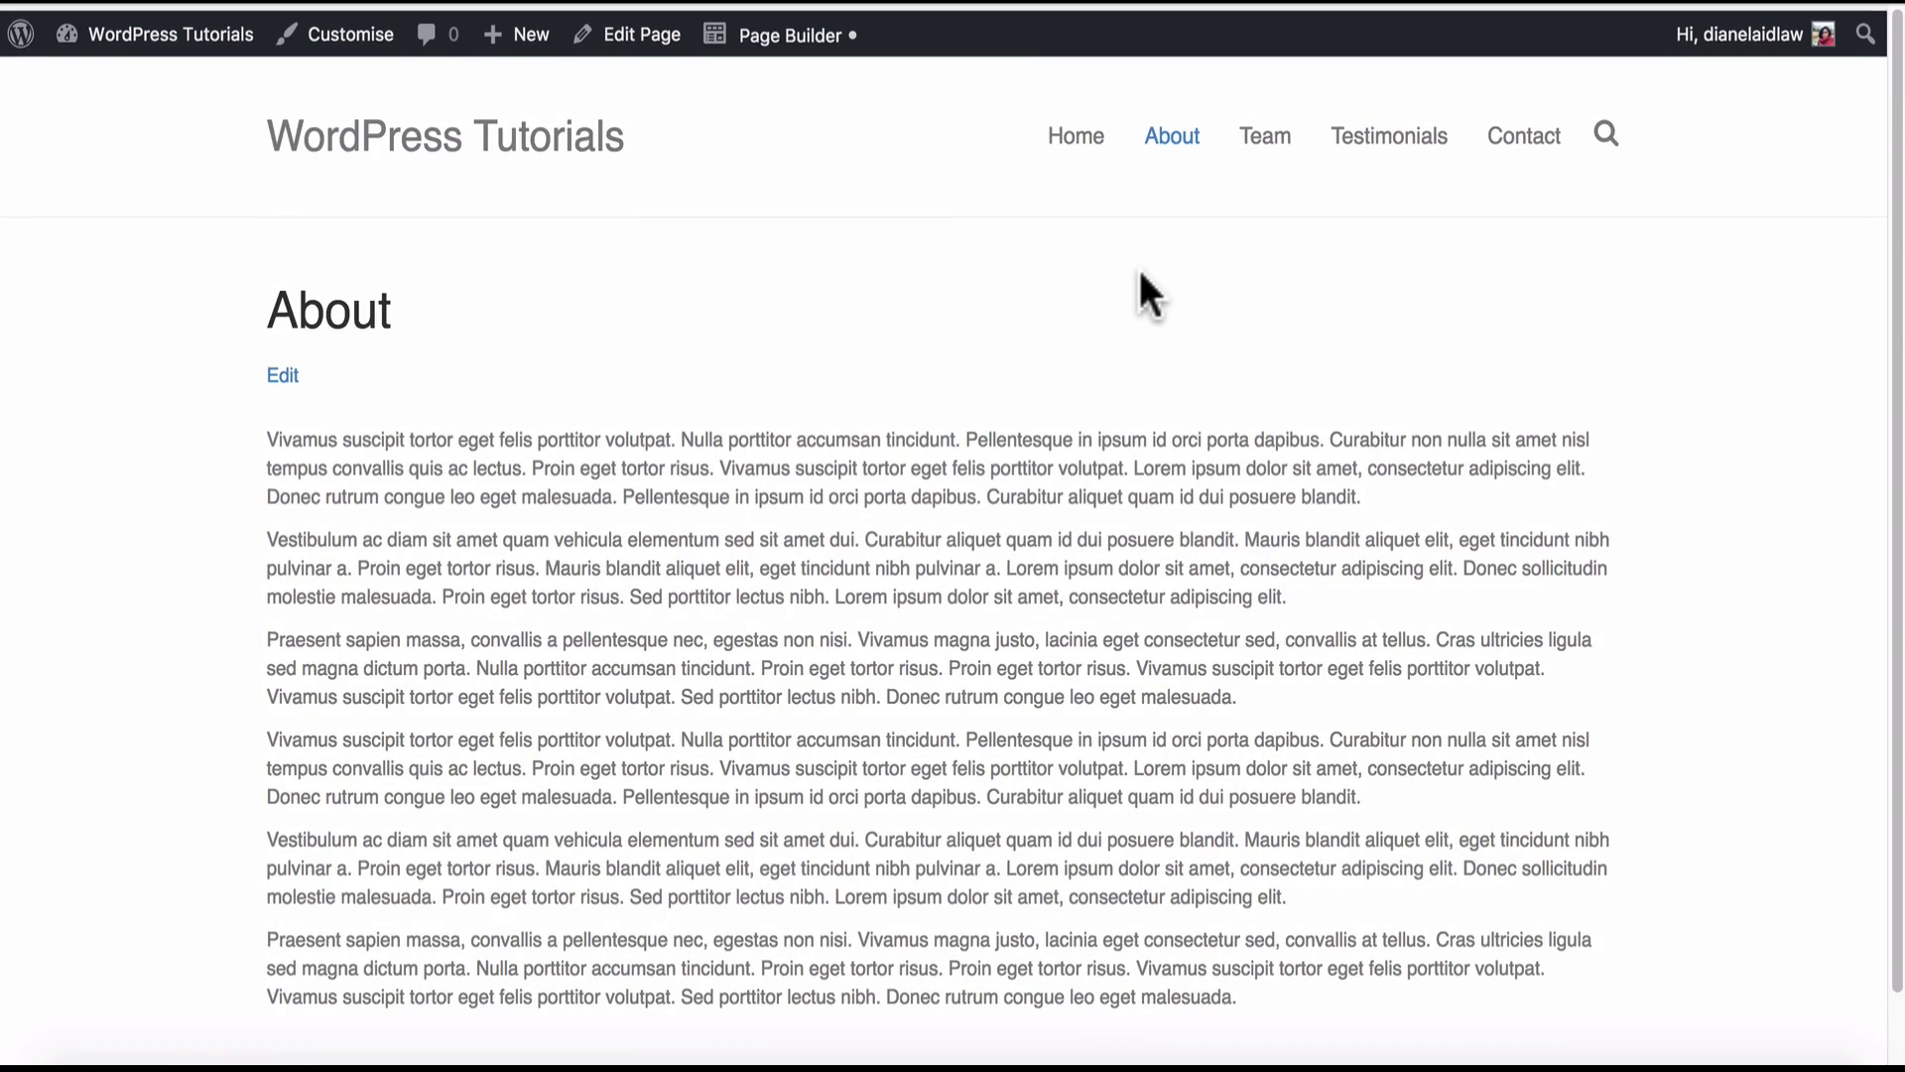
left_click(1265, 139)
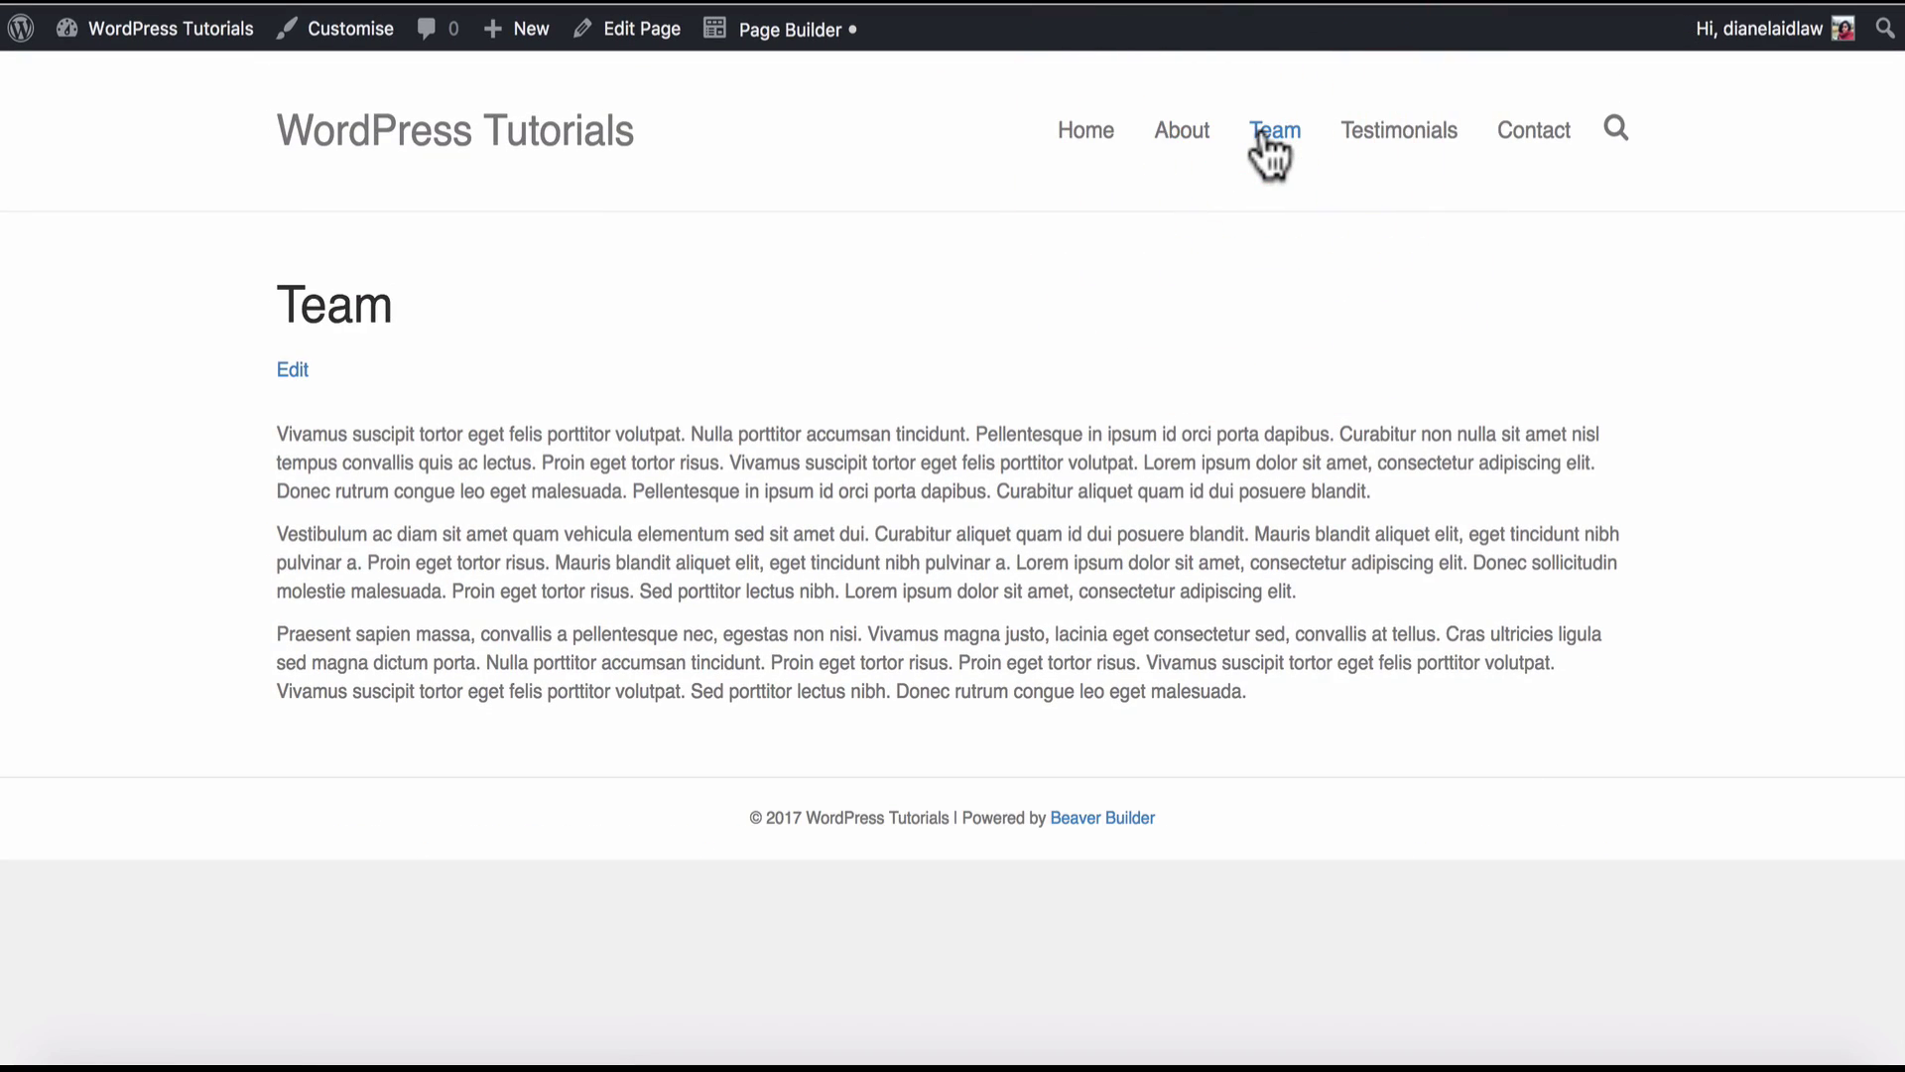
left_click(1376, 139)
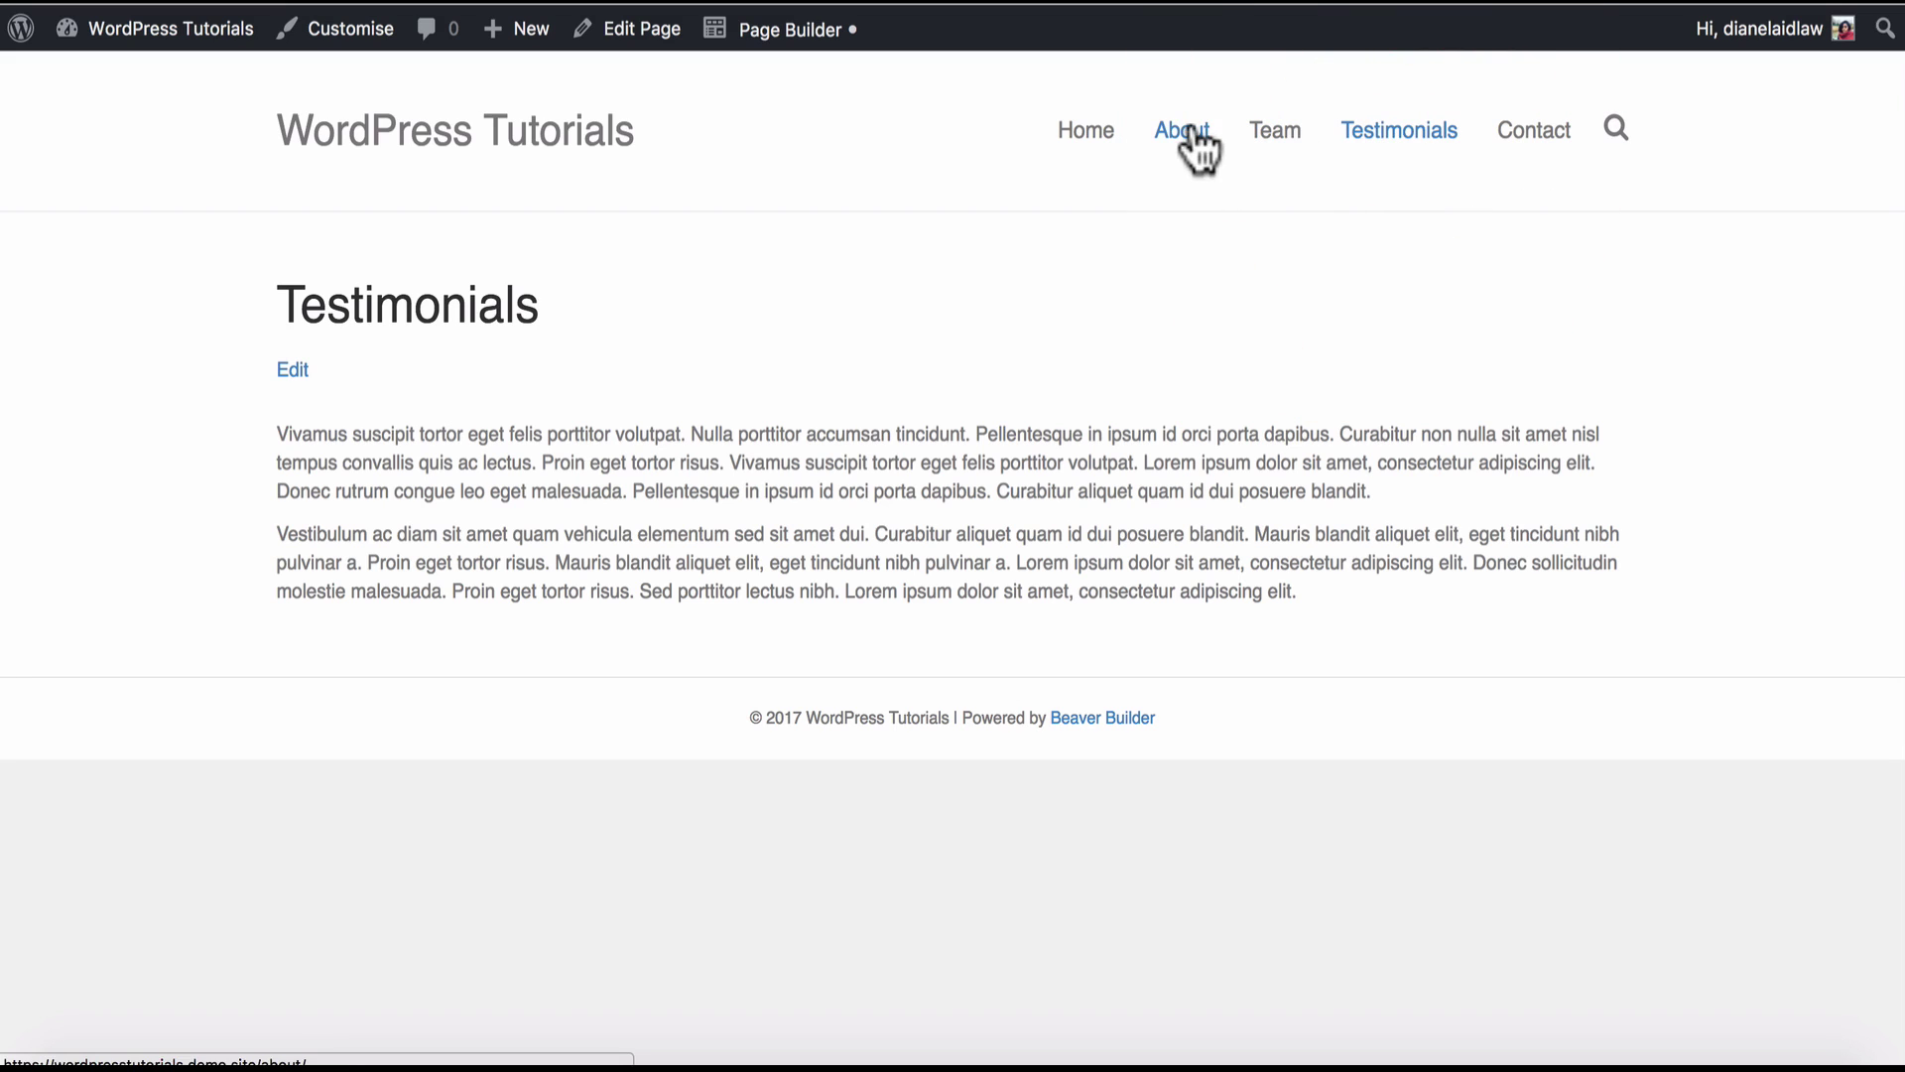
left_click(1192, 127)
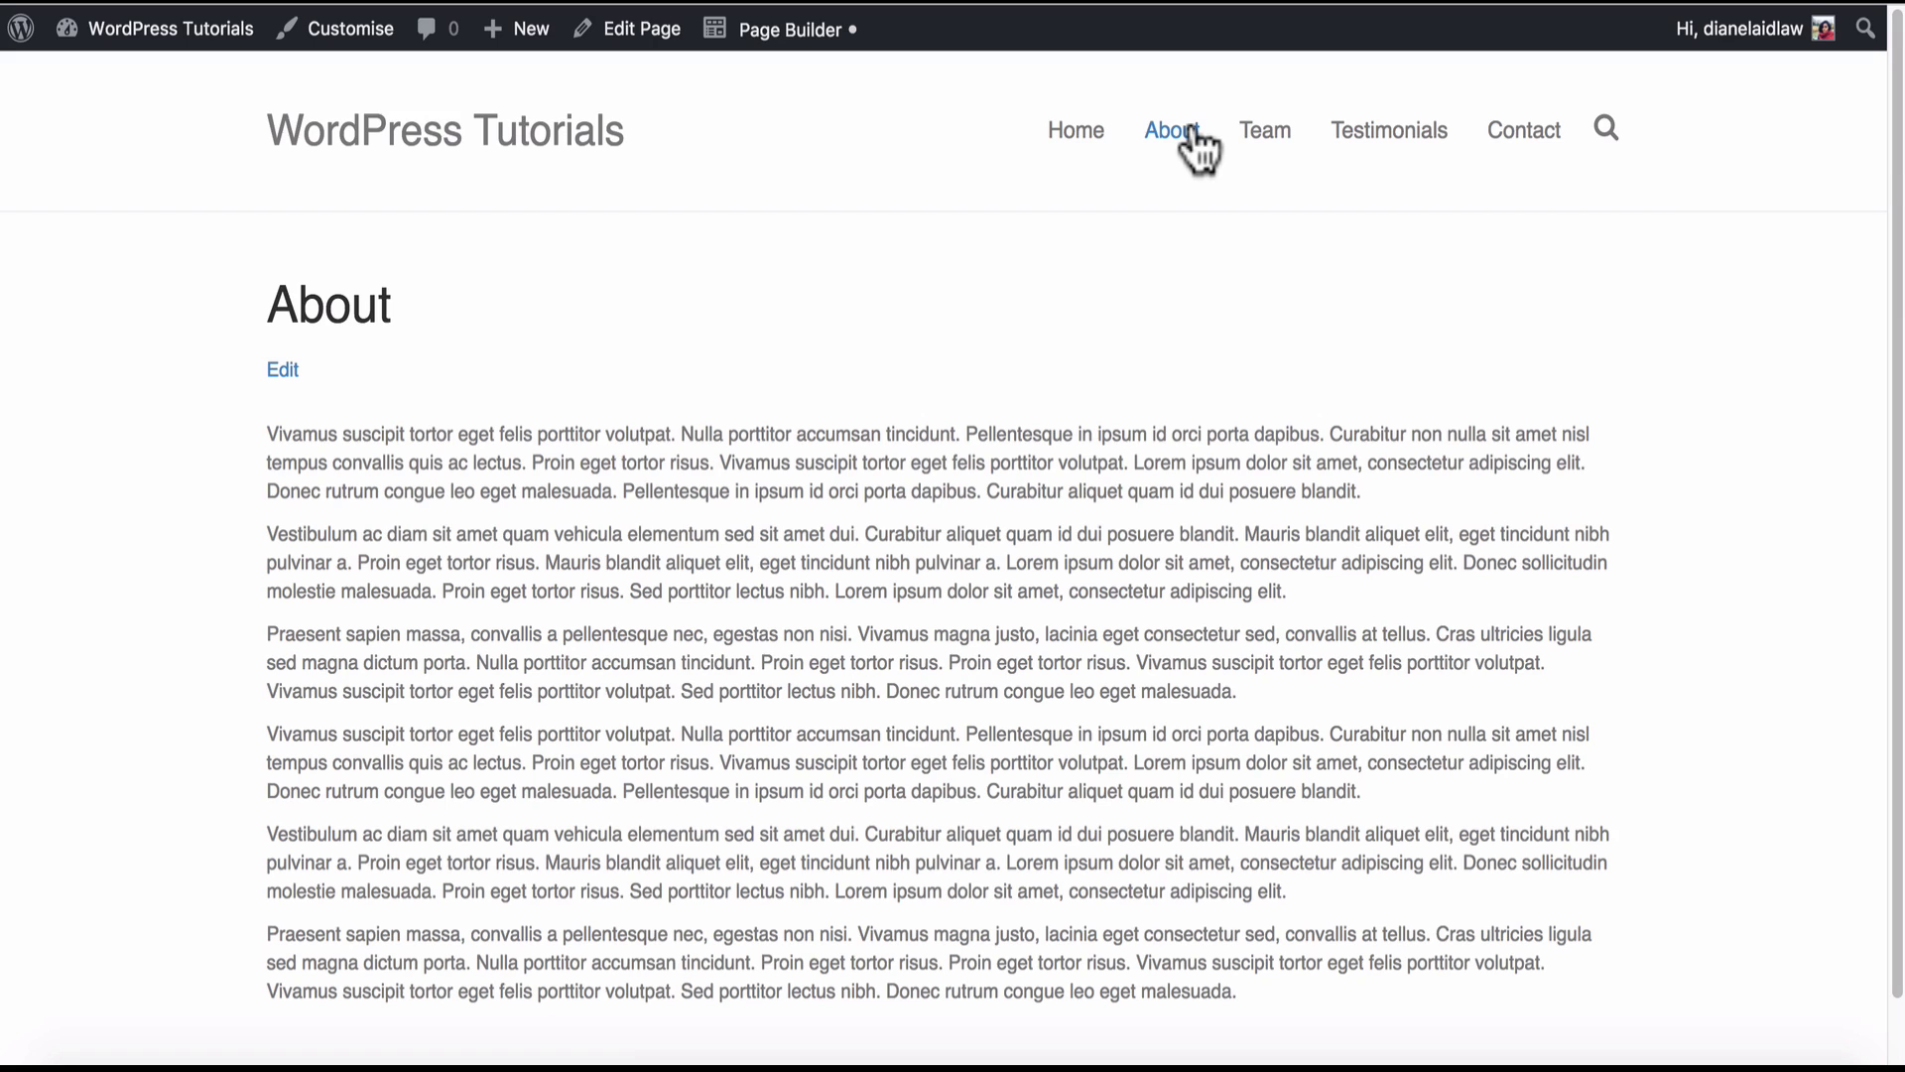
scroll(638, 106, "down", 1)
Search Plugins > Add New for 'CUSTOM POST TYPE UI', then install and activate it.
mouse_move(156, 40)
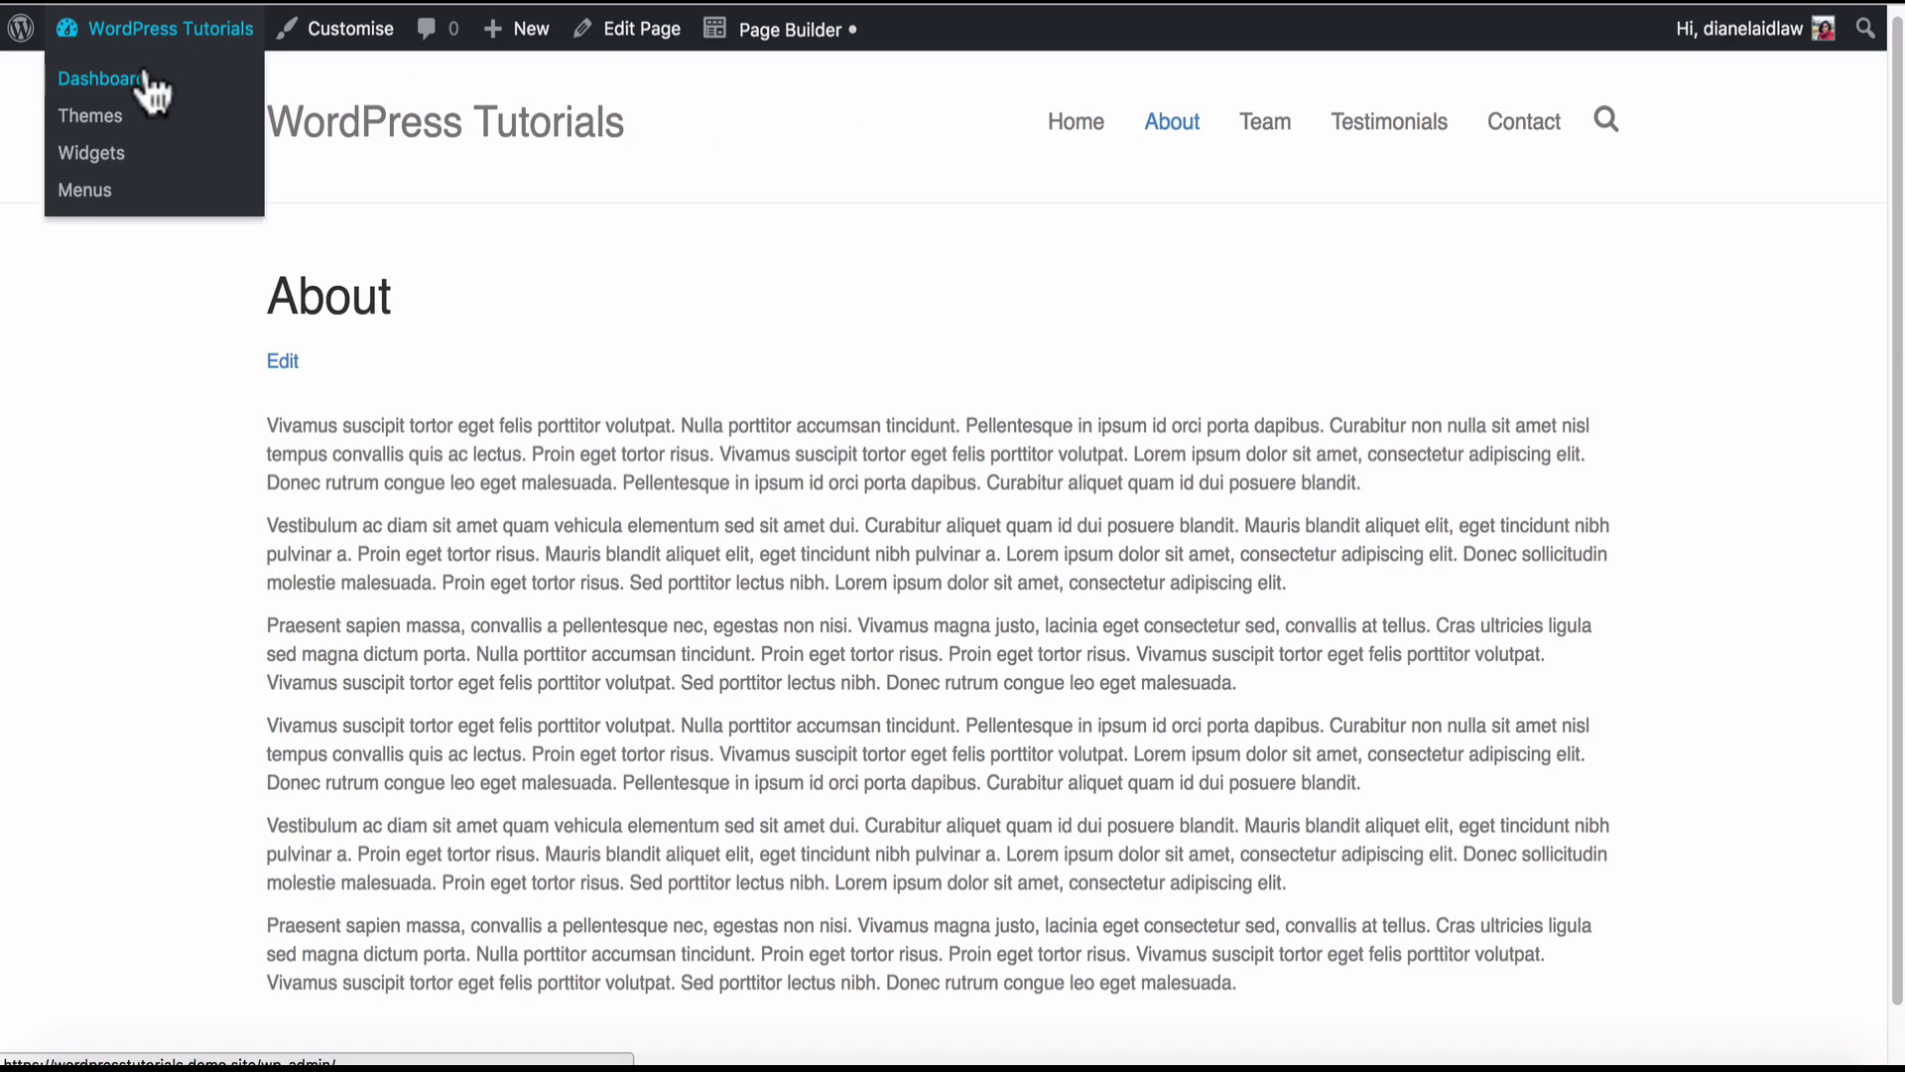
left_click(139, 79)
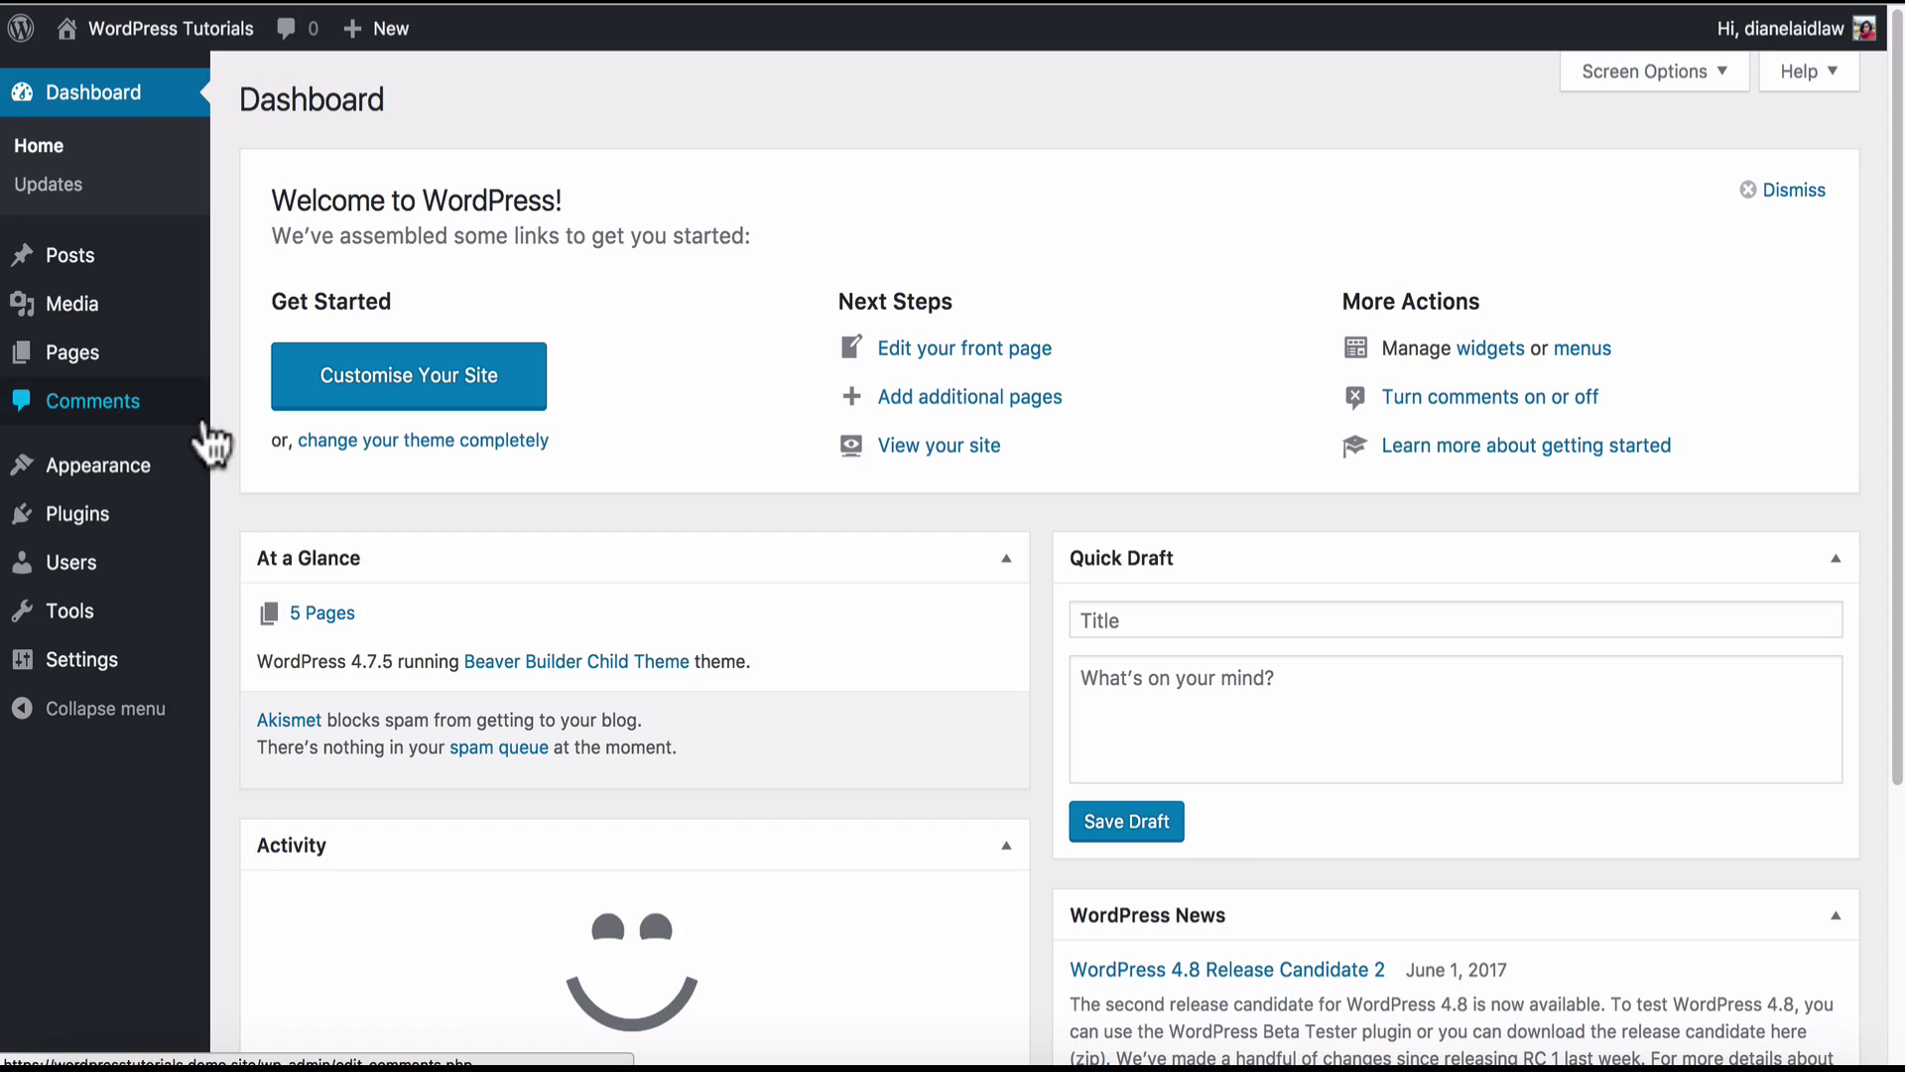
mouse_move(146, 519)
left_click(273, 558)
left_click(1633, 182)
type("CUSTOM POST TYPE UI")
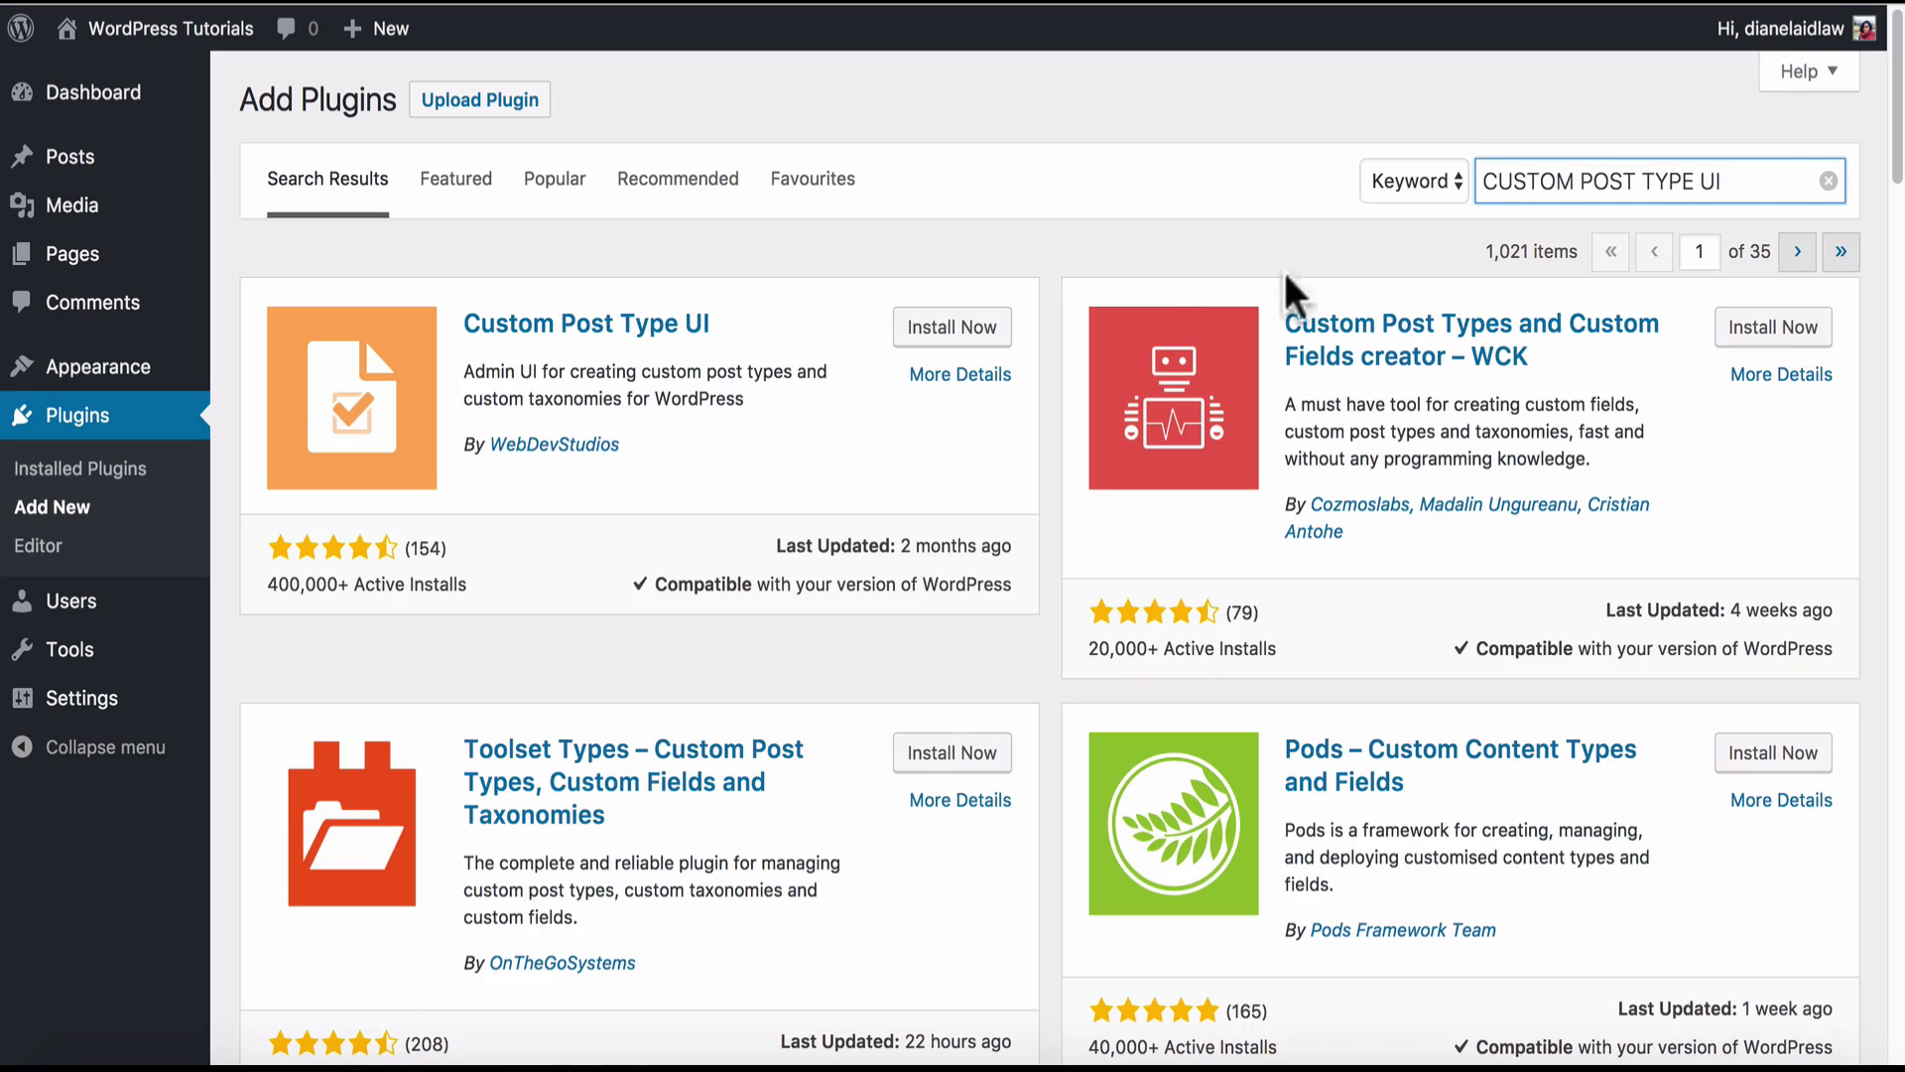
left_click(933, 328)
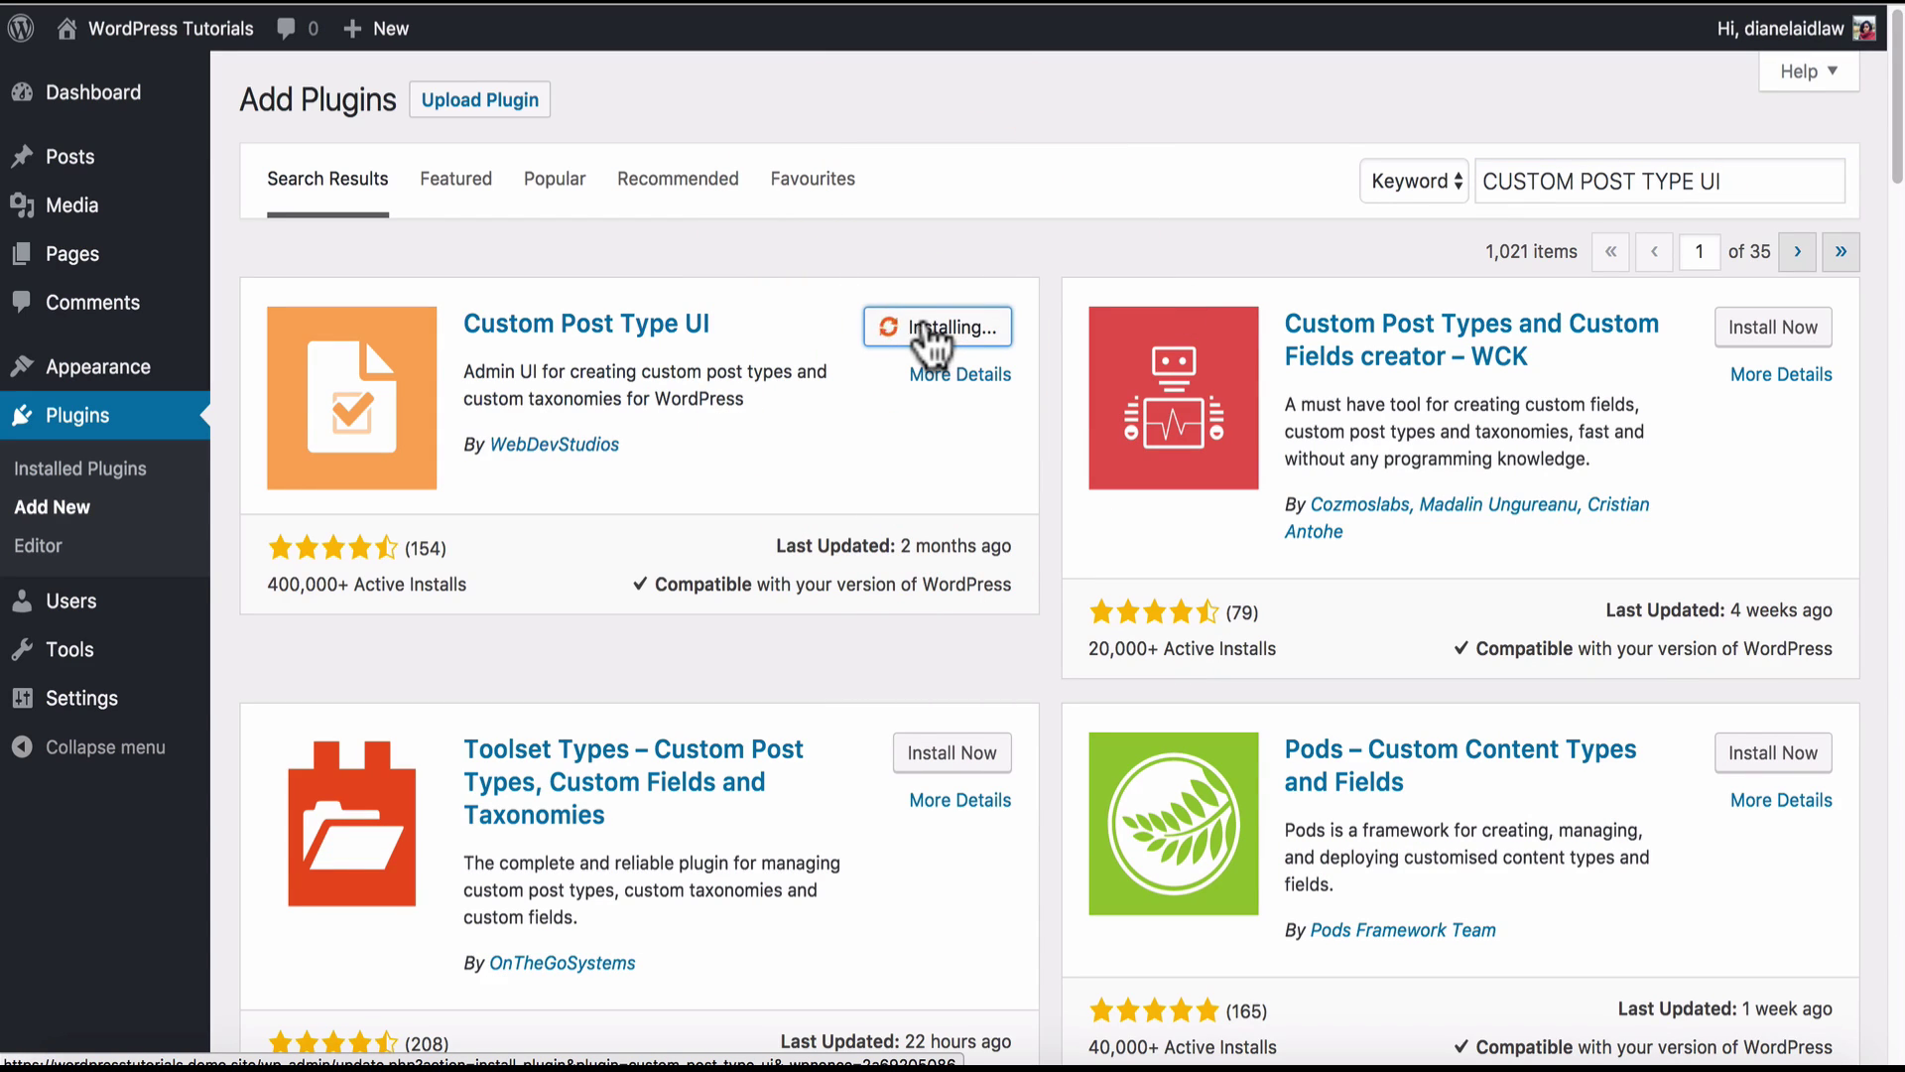
left_click(961, 338)
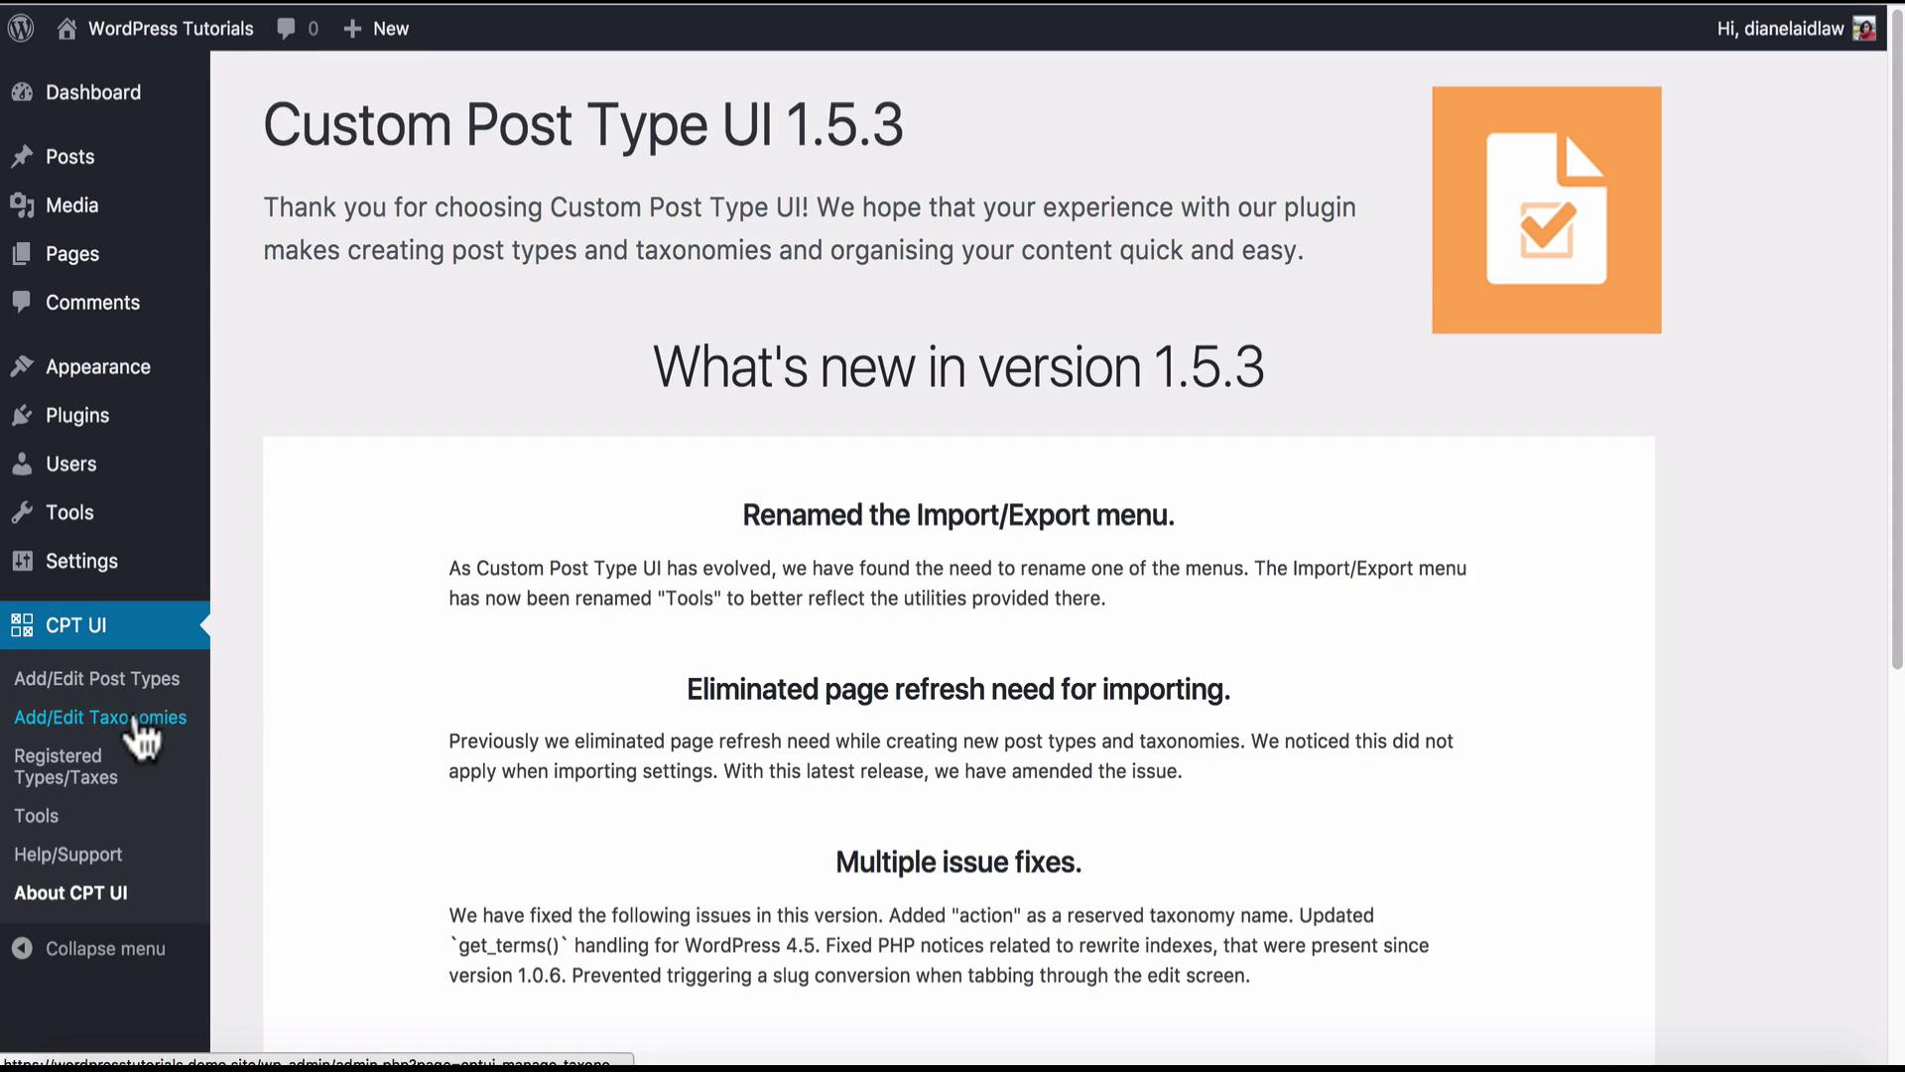
Start a new CPT UI taxonomy with slug 'layout' and labels 'Layouts' / 'Layout'.
left_click(131, 721)
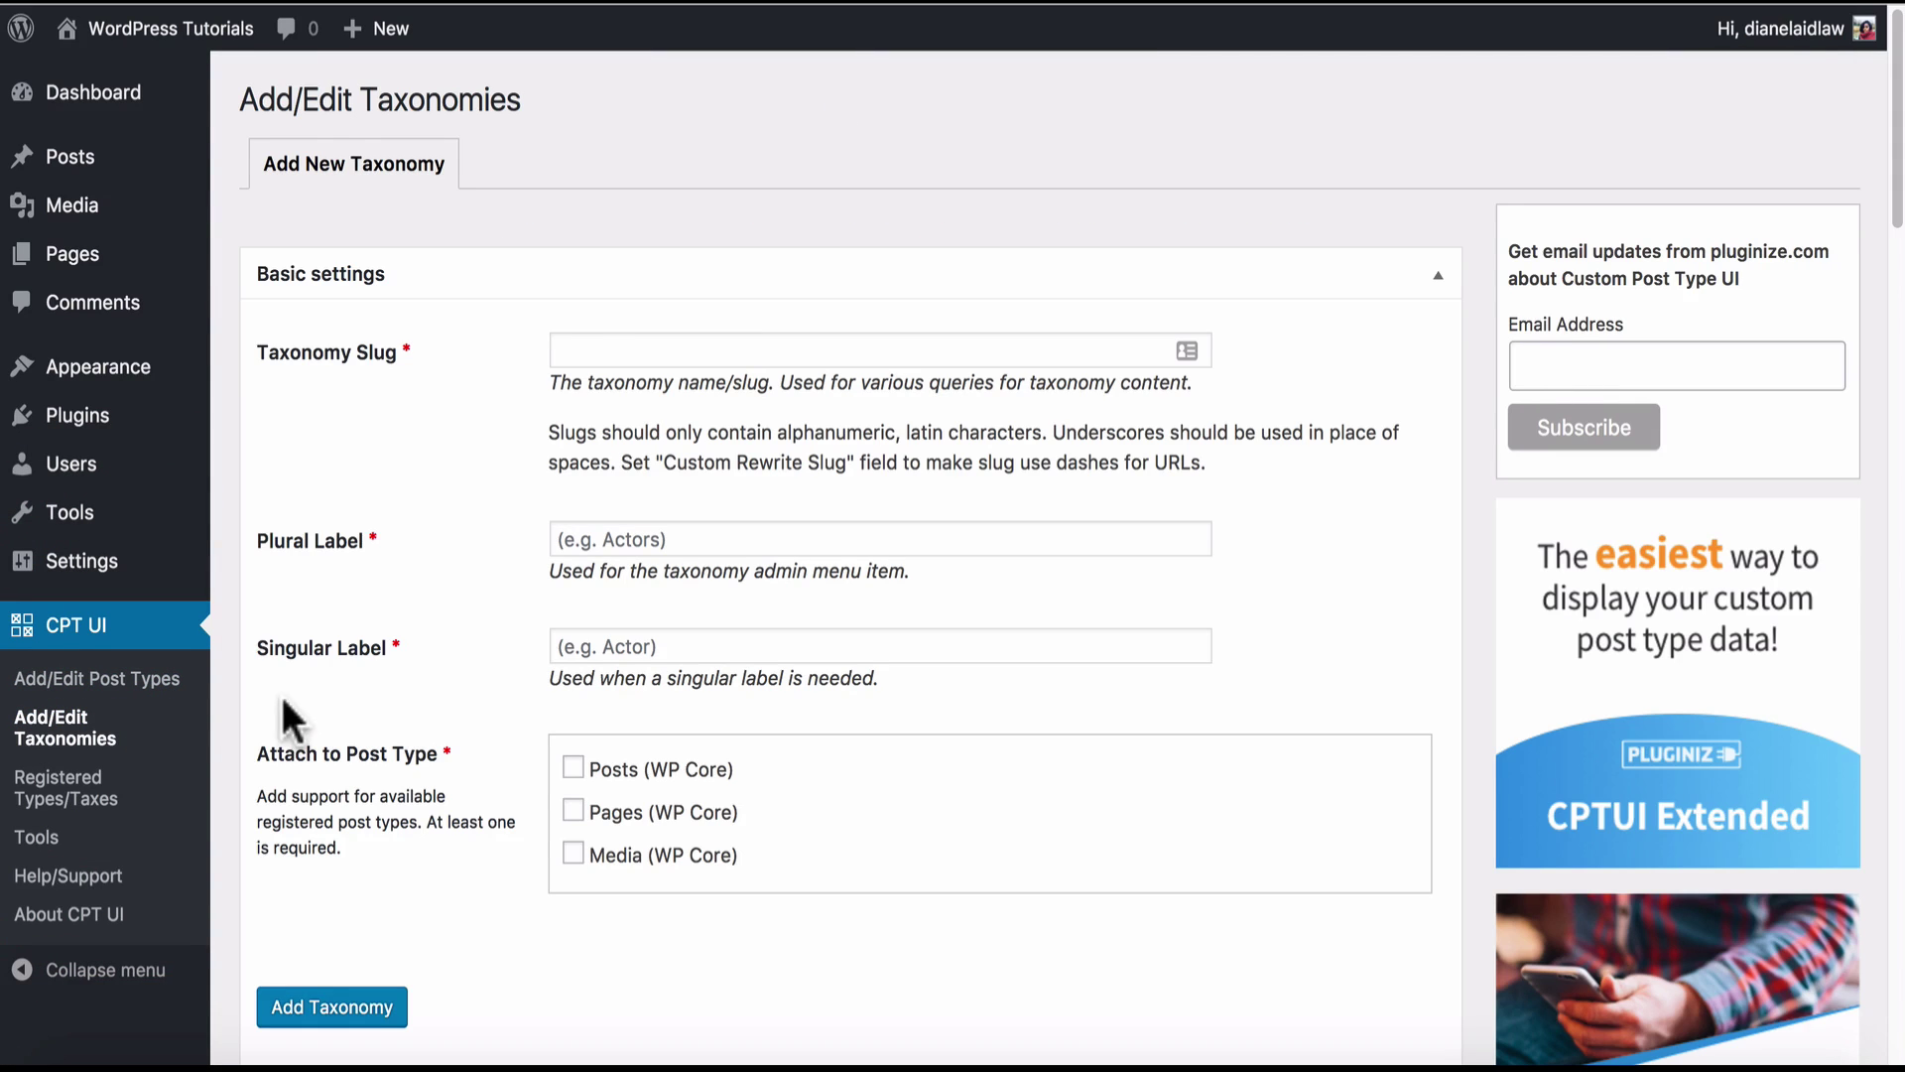
left_click(586, 349)
type("layout")
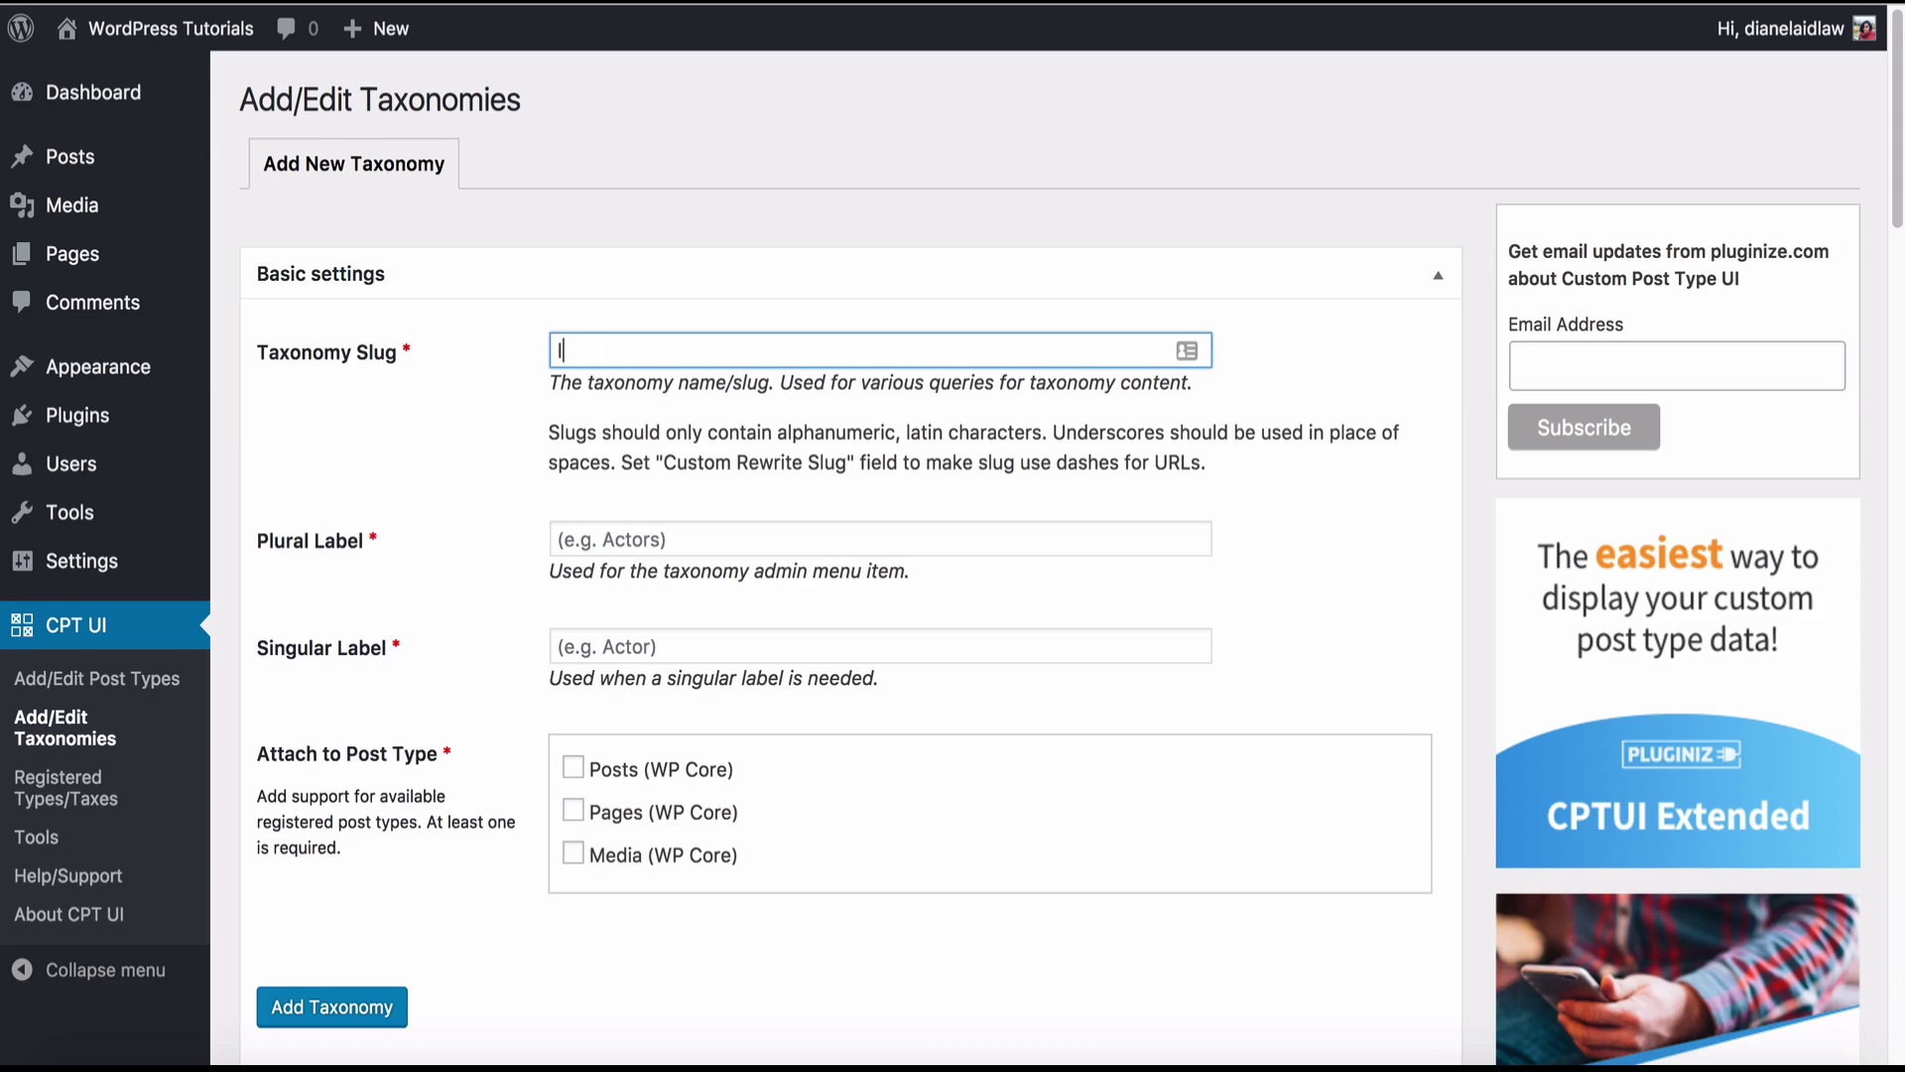
type("ayout")
left_click(595, 539)
type("Layouts")
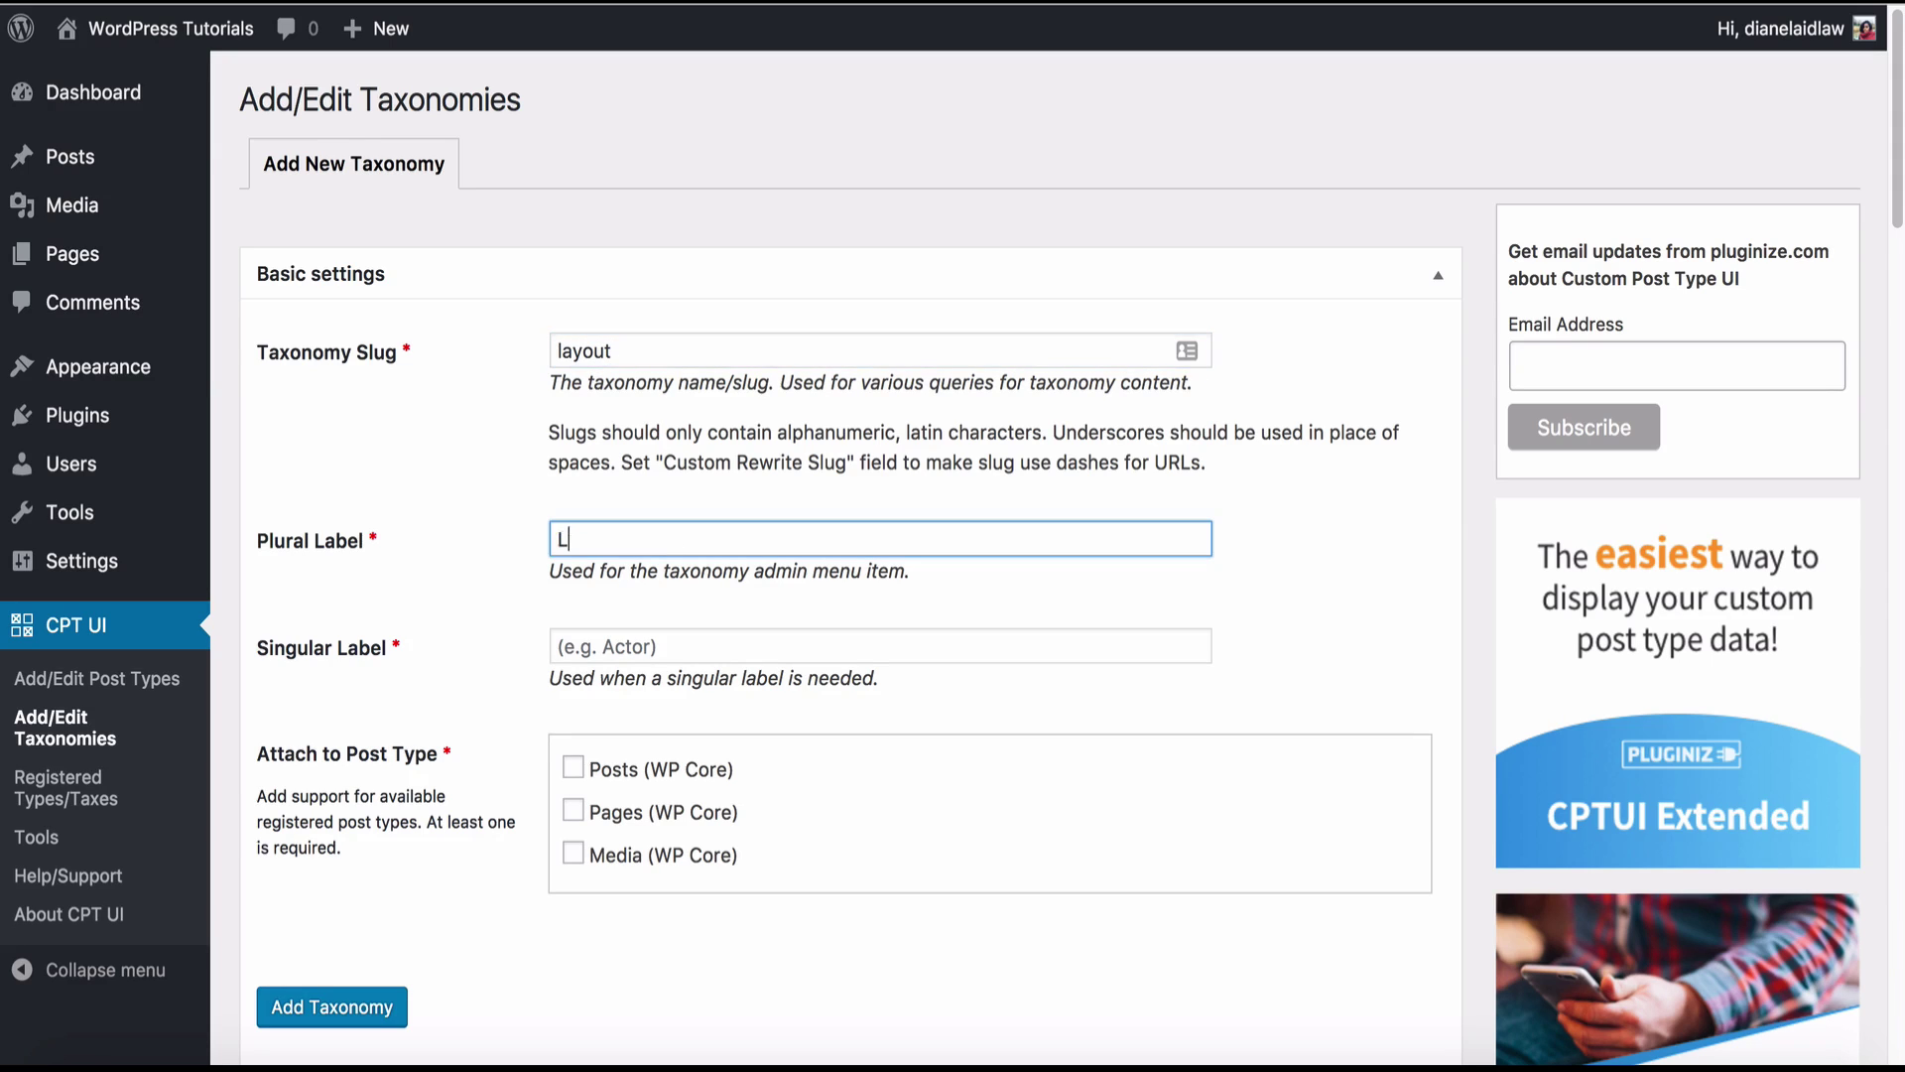
left_click(595, 646)
type("Layout")
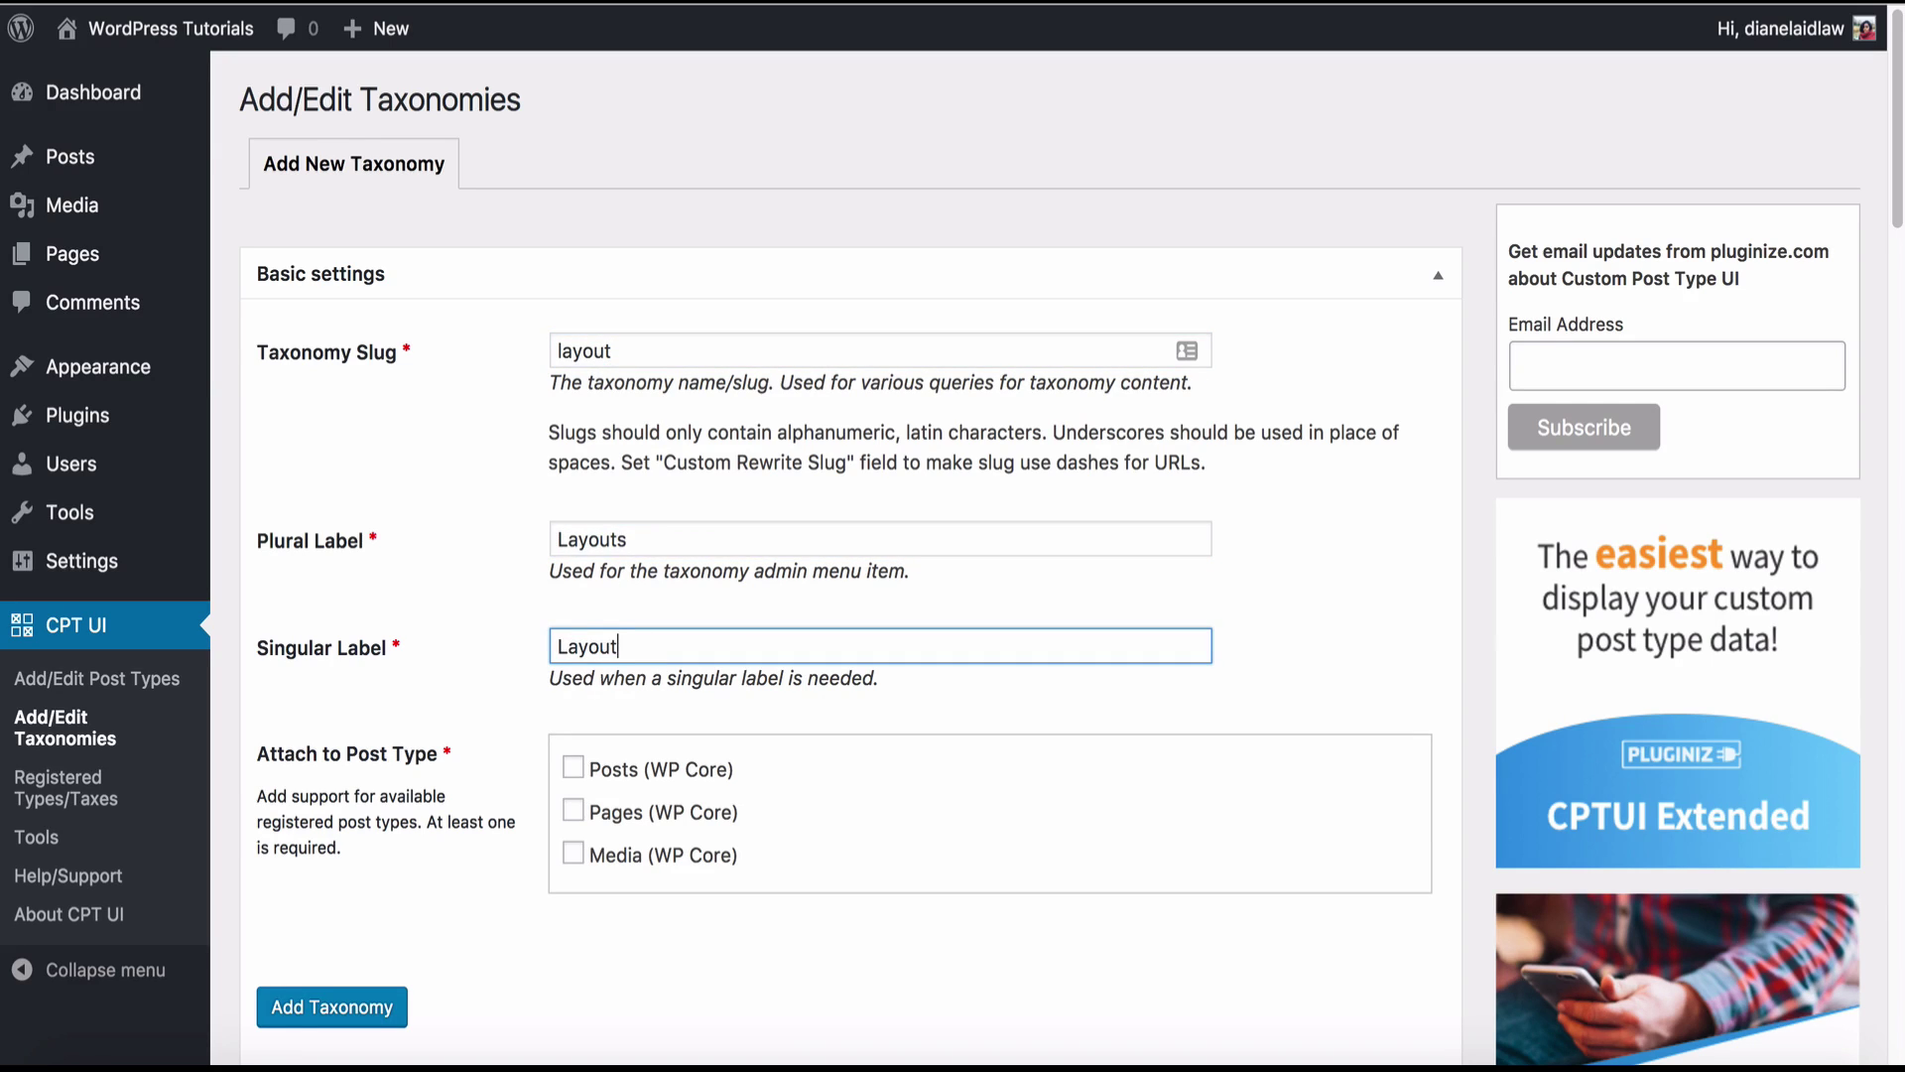
Attach the taxonomy to Pages, set Show Admin Column and Hierarchical to True, and add it.
scroll(510, 476, "down", 3)
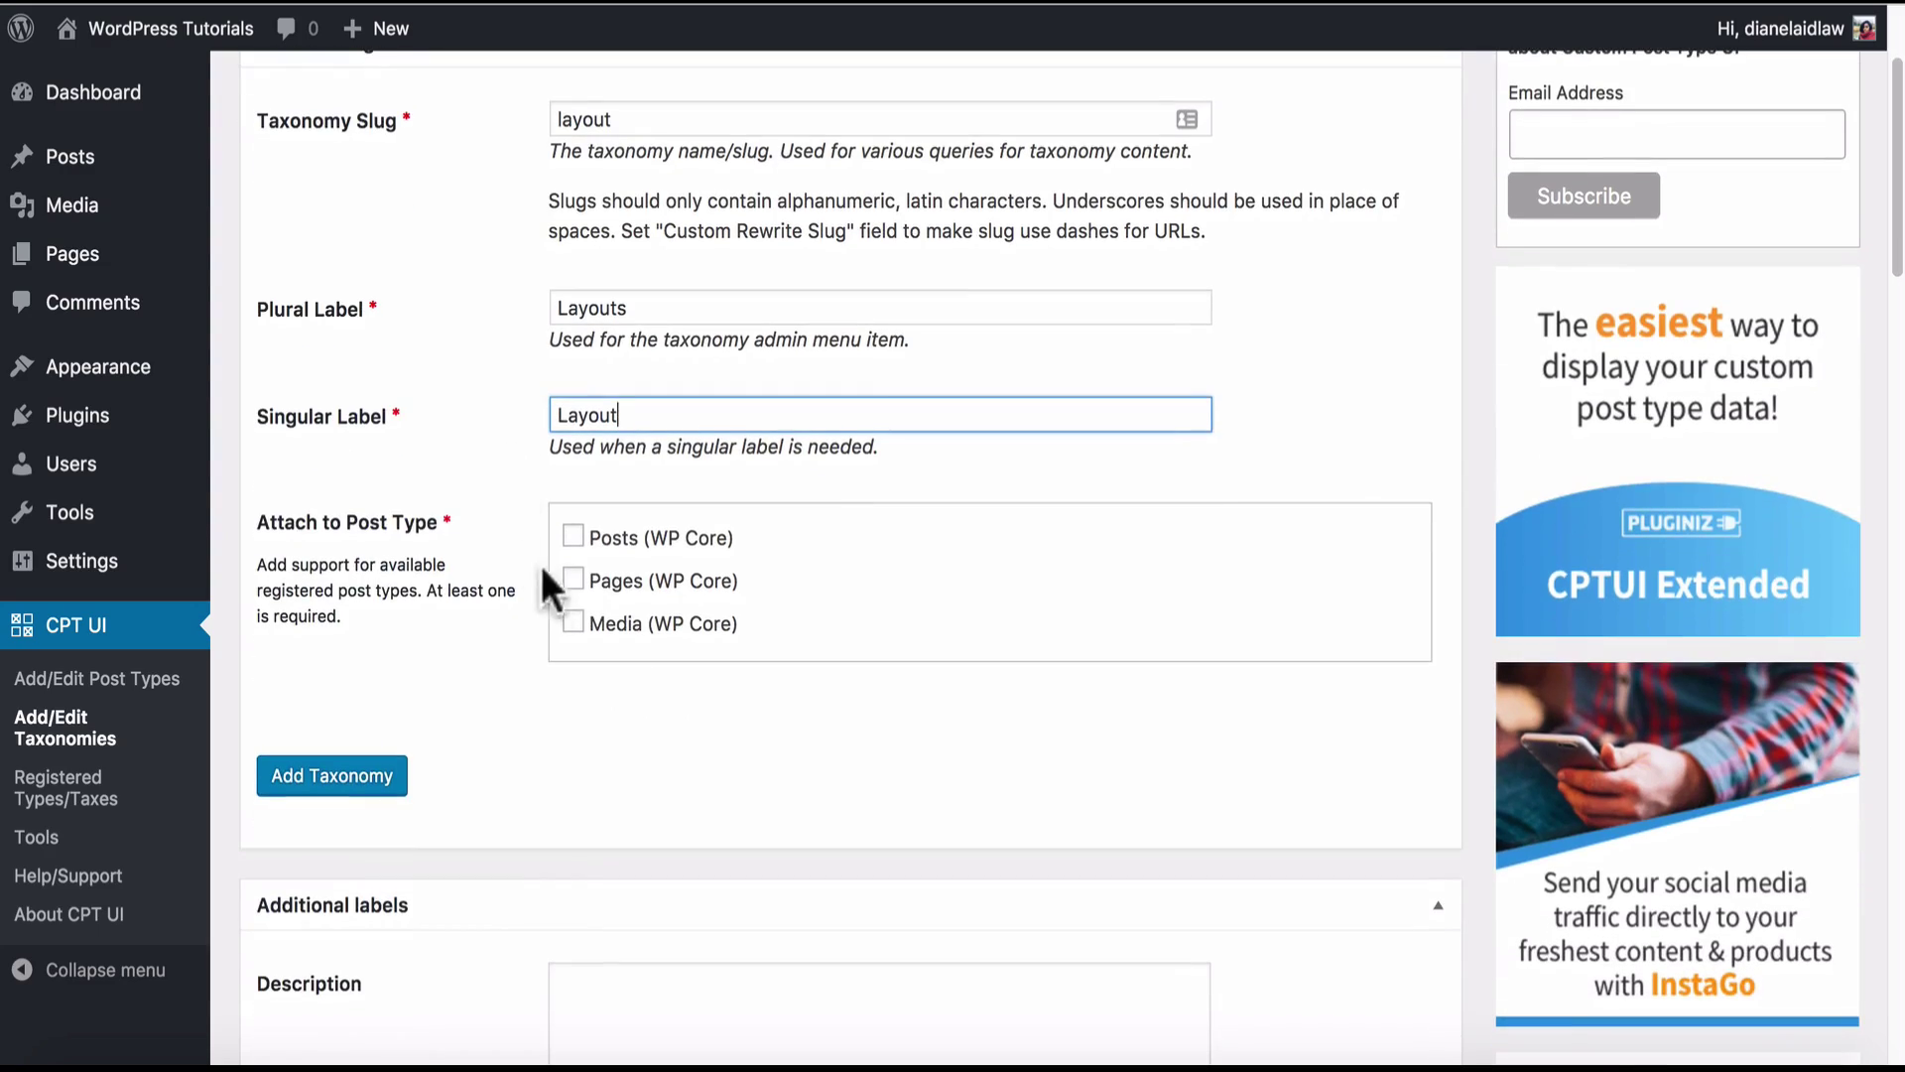
left_click(574, 582)
scroll(510, 582, "down", 4)
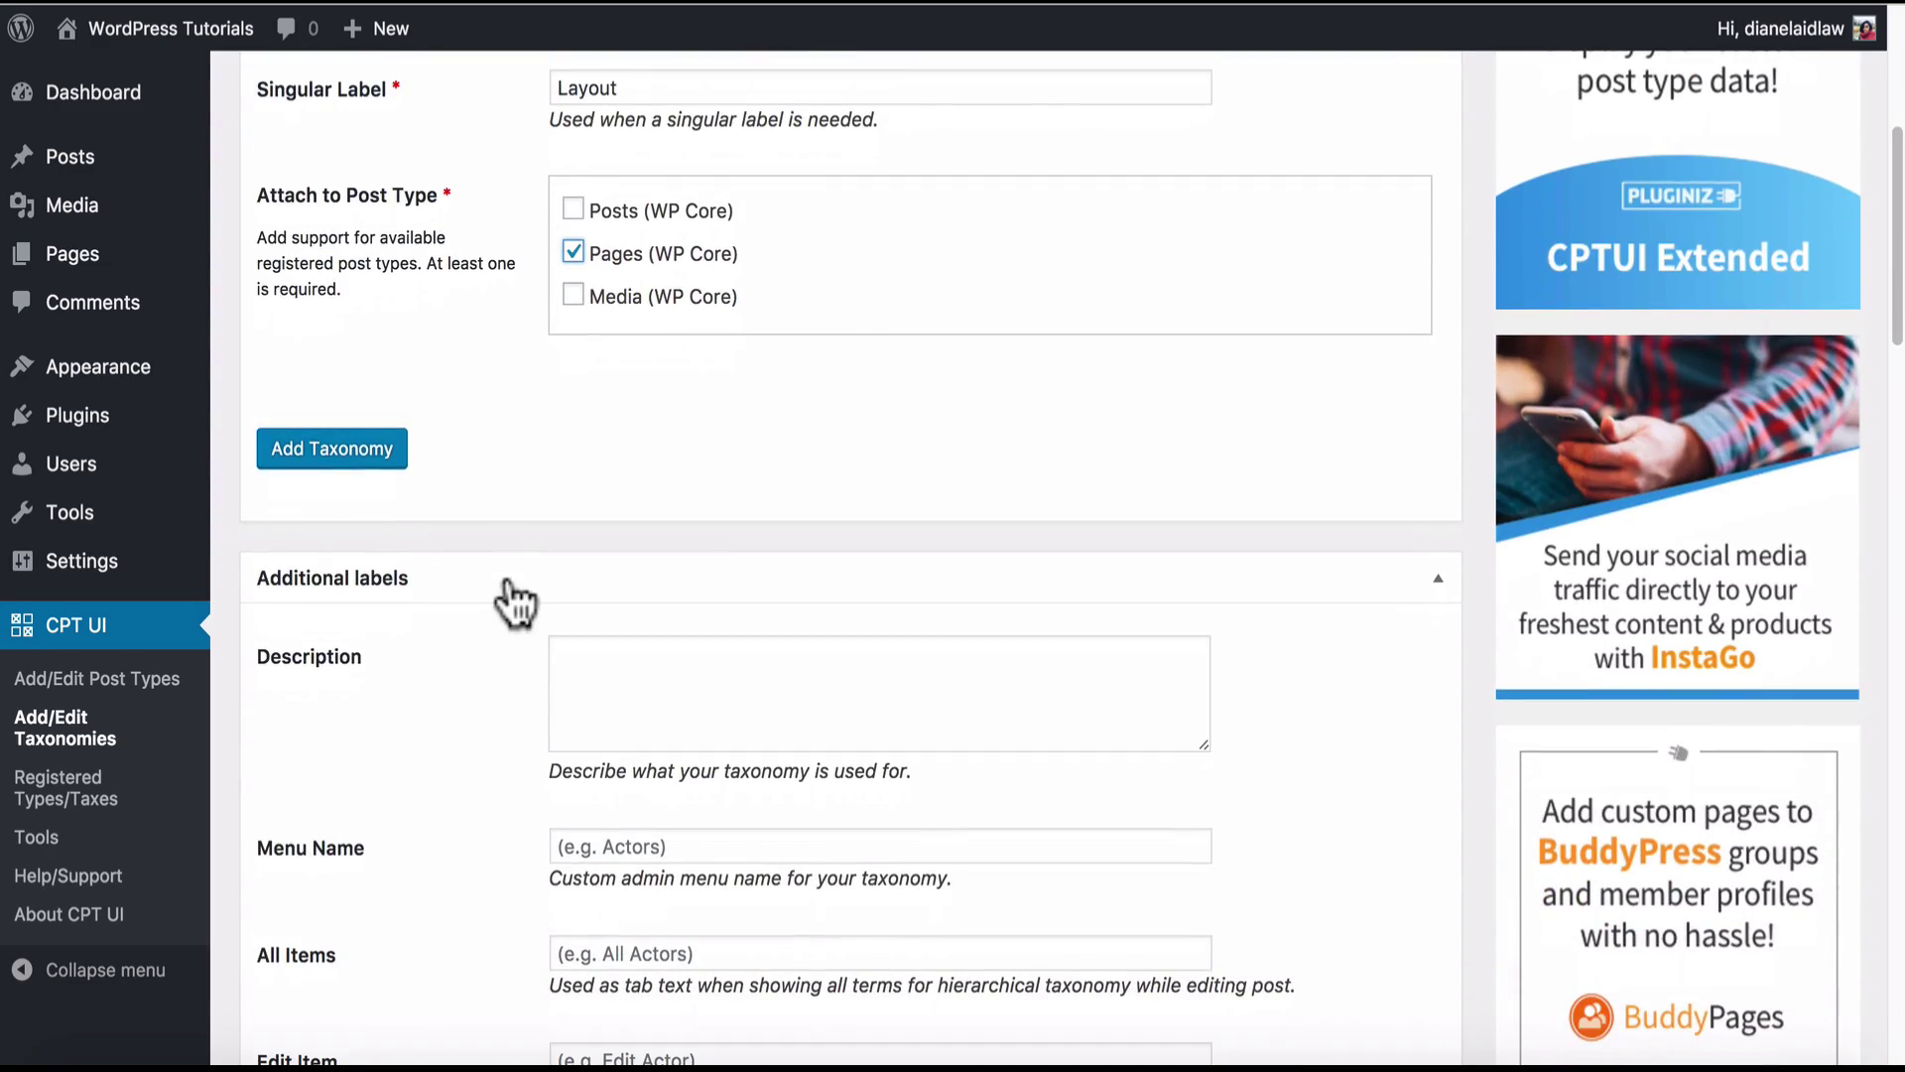
scroll(506, 596, "down", 10)
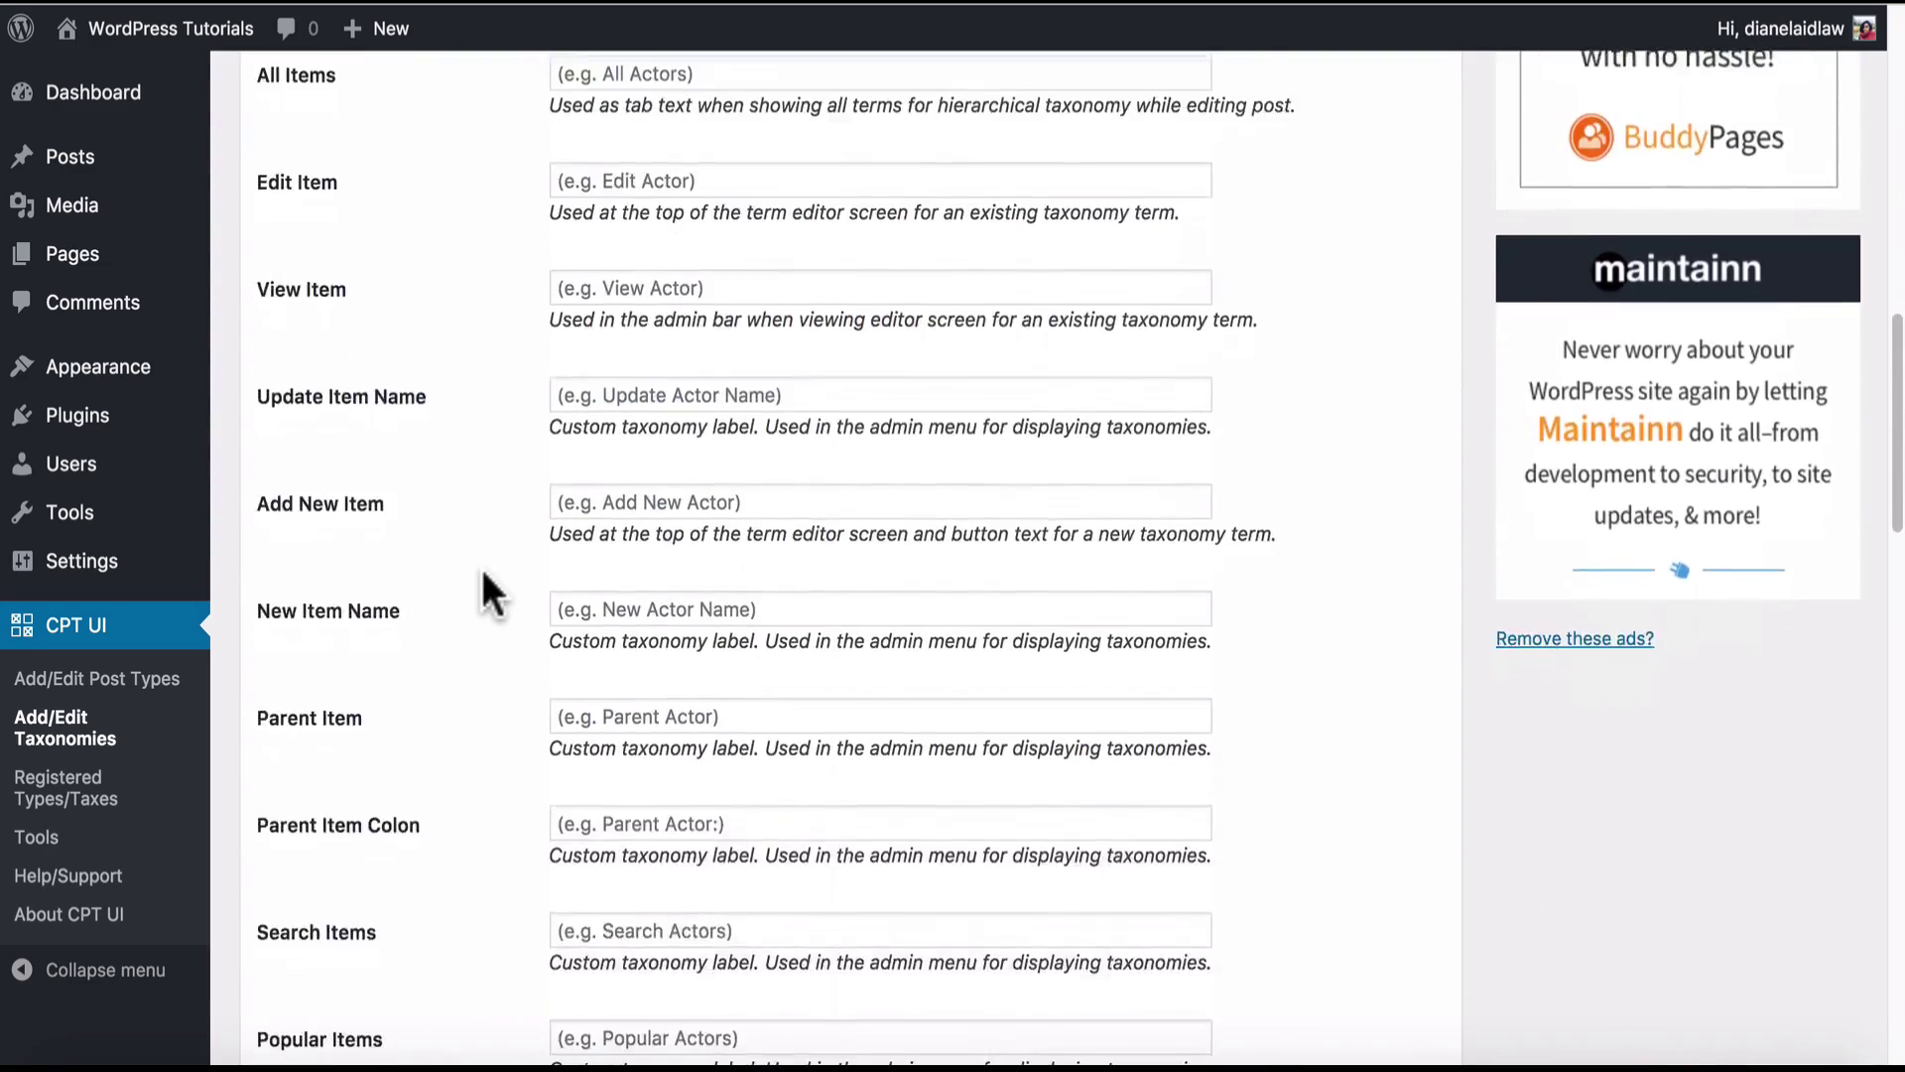
scroll(480, 566, "down", 20)
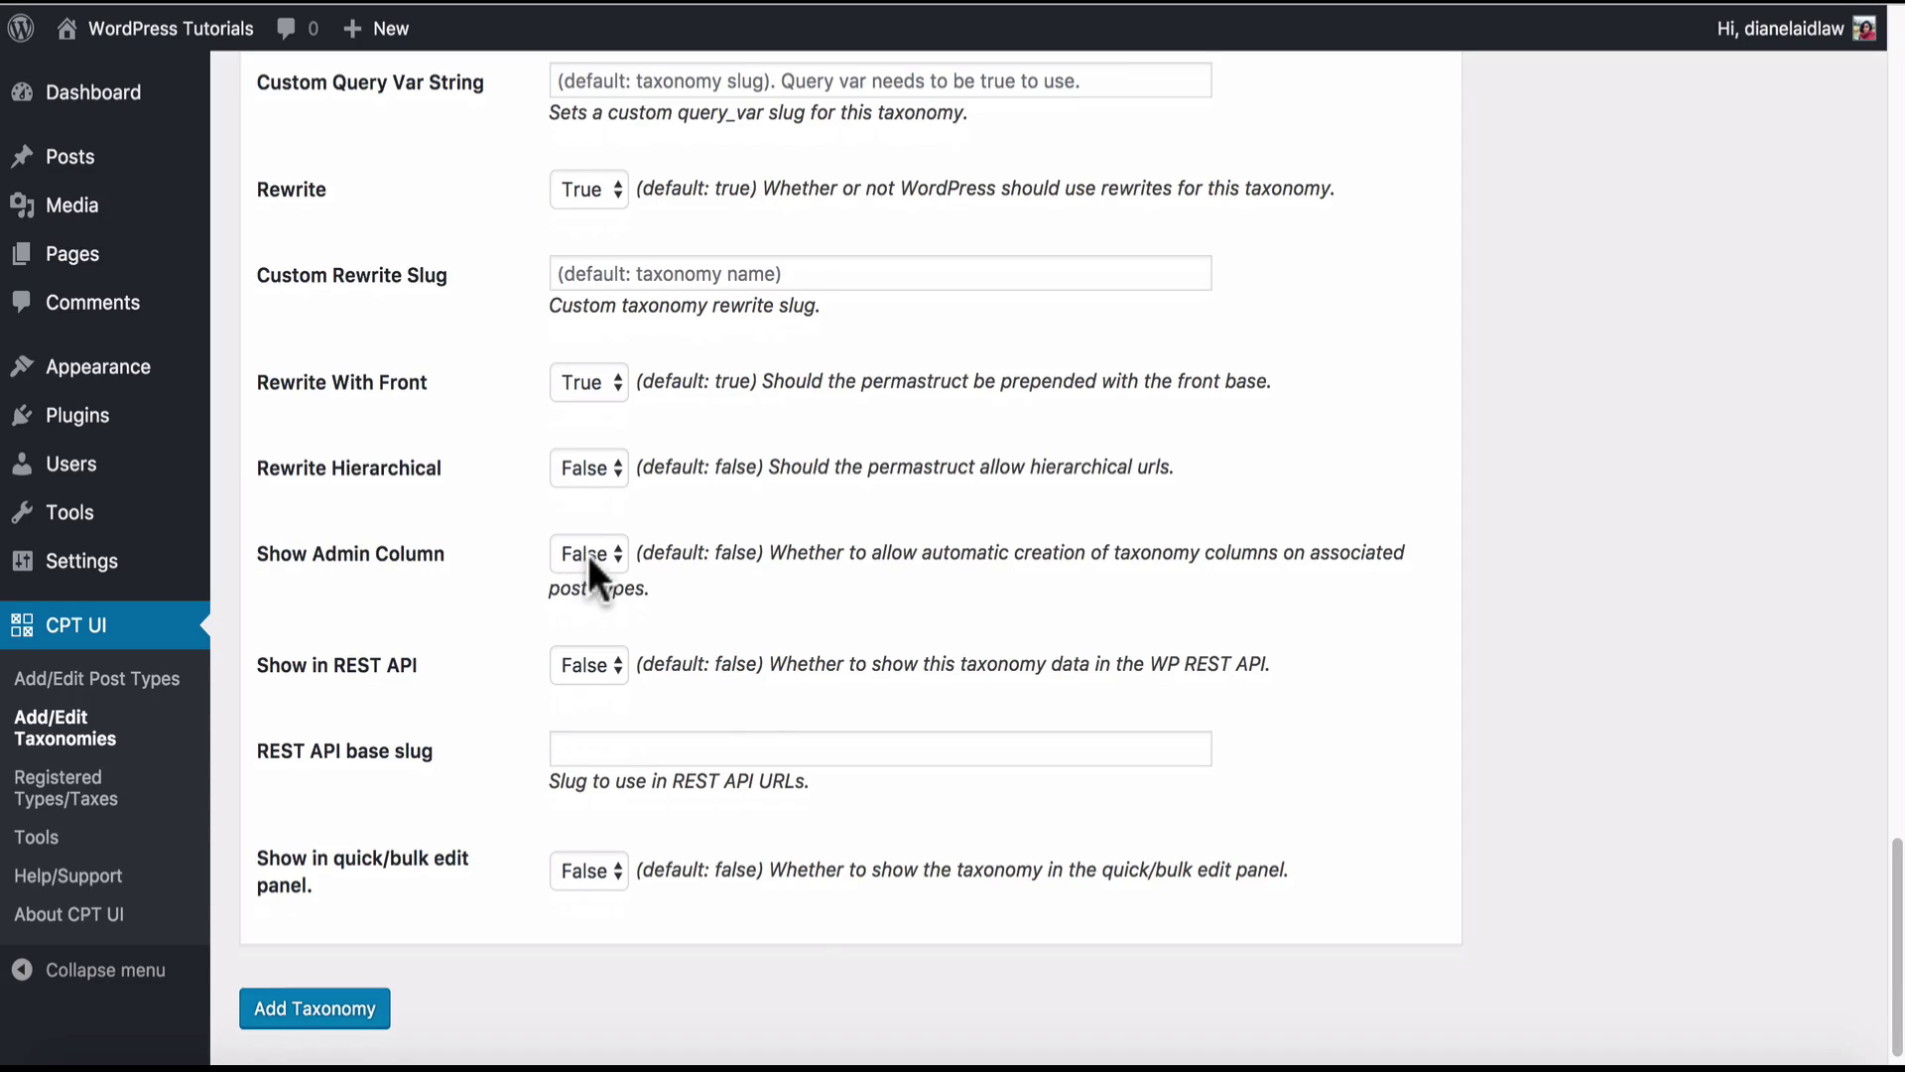
left_click(589, 556)
left_click(595, 575)
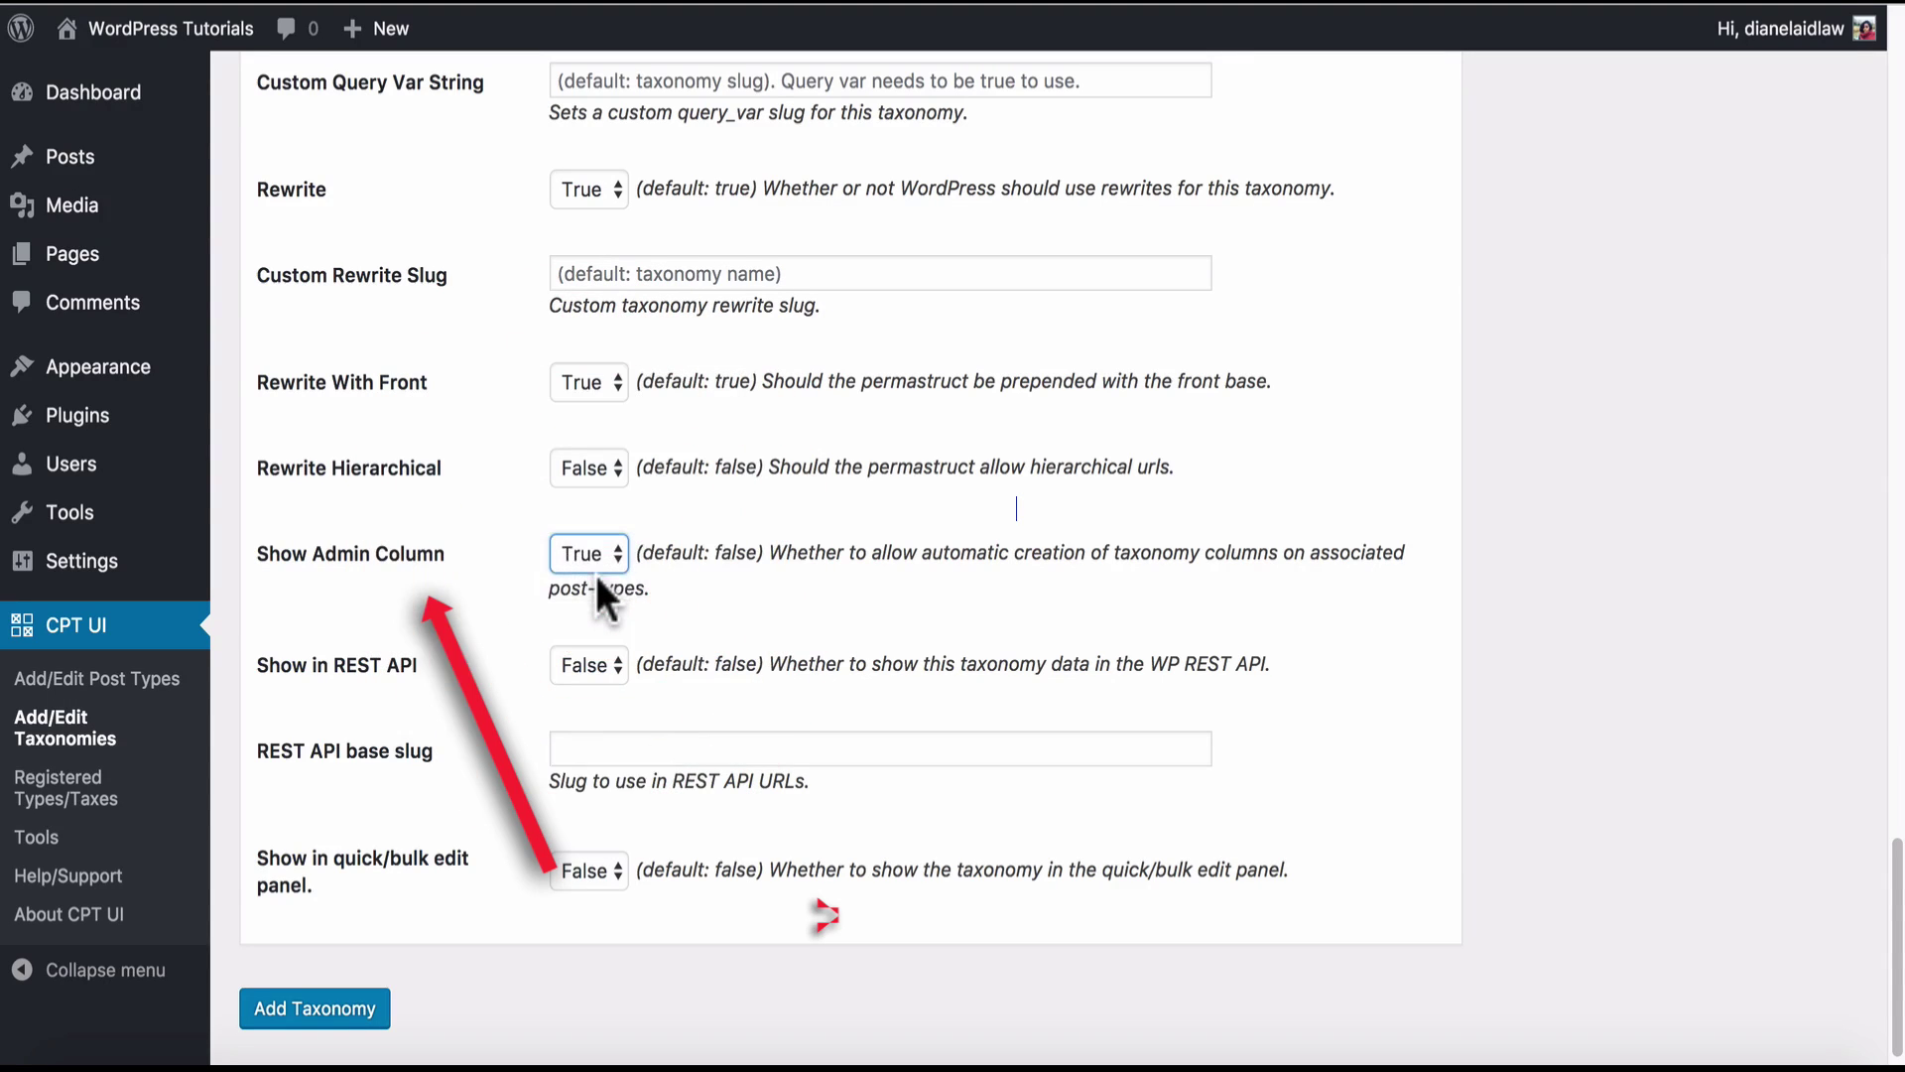
scroll(586, 556, "up", 10)
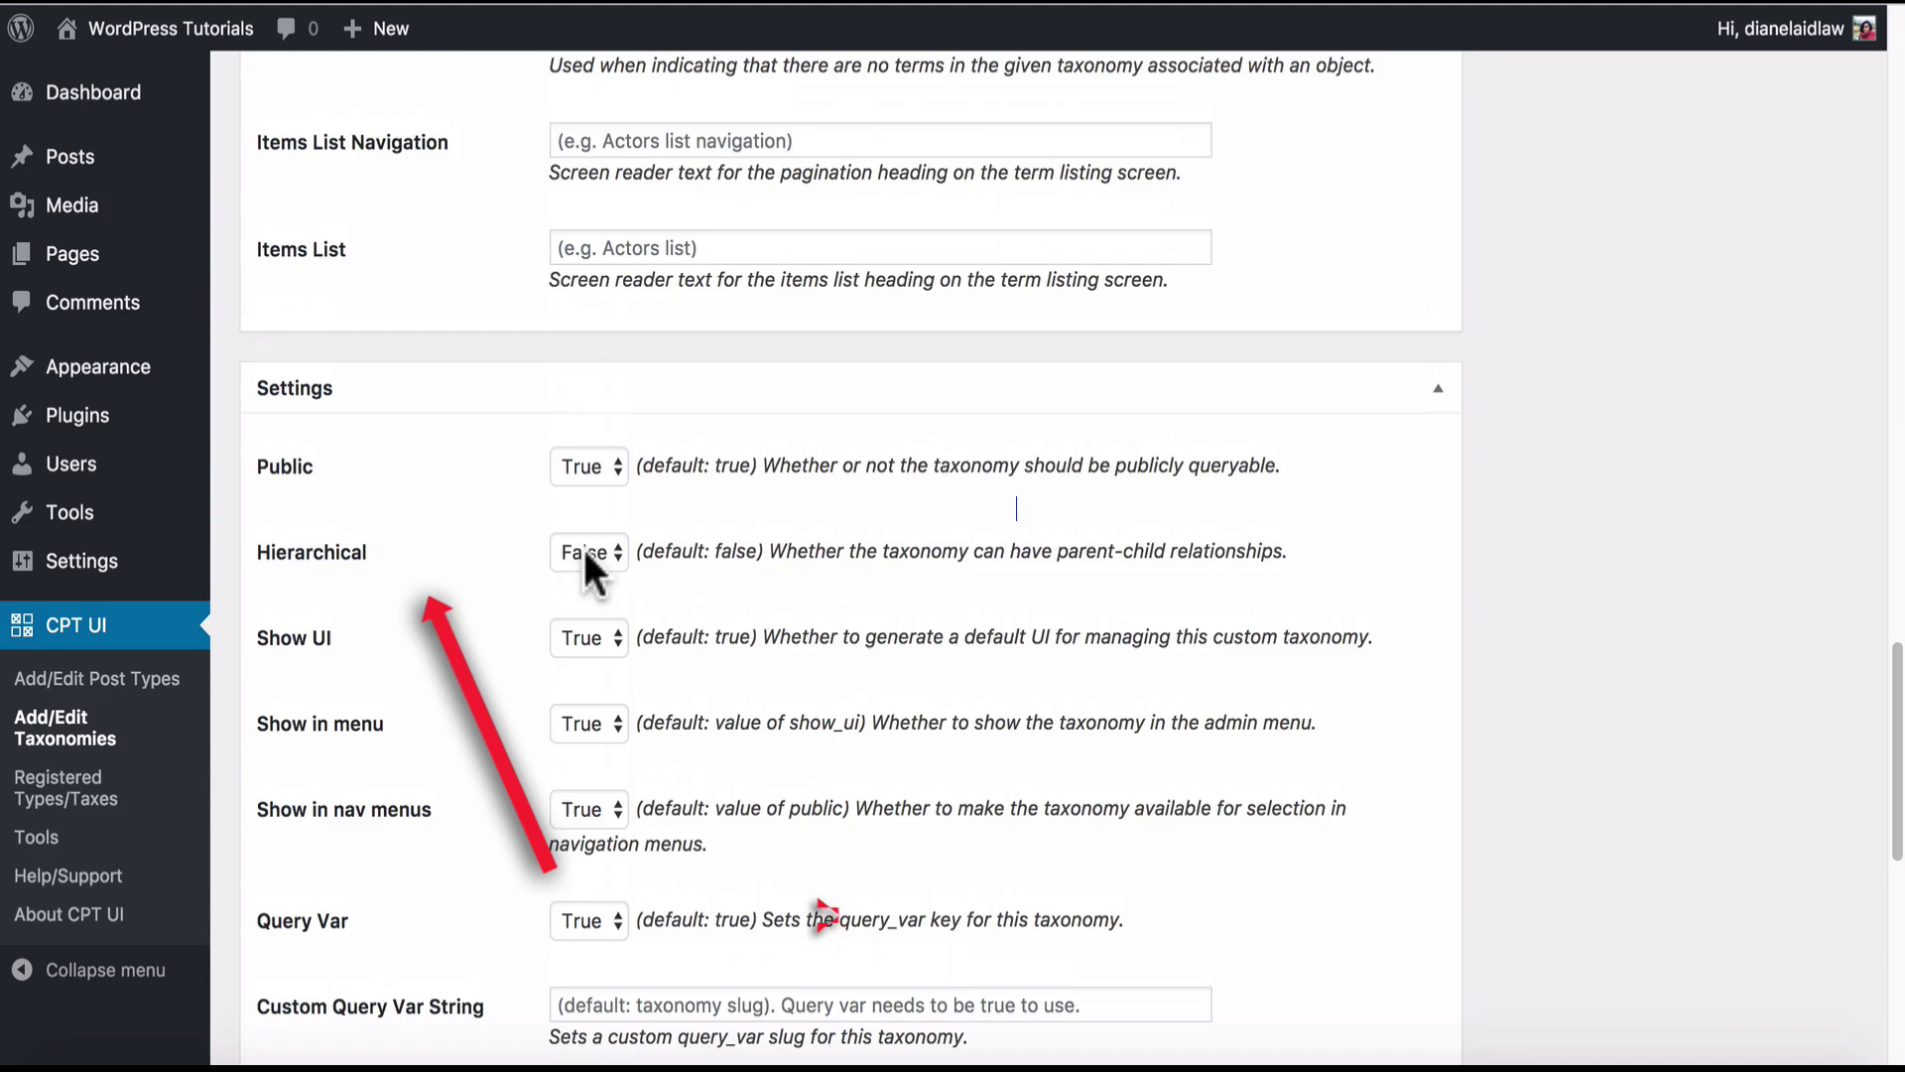
left_click(586, 554)
left_click(583, 586)
scroll(585, 594, "down", 10)
left_click(282, 933)
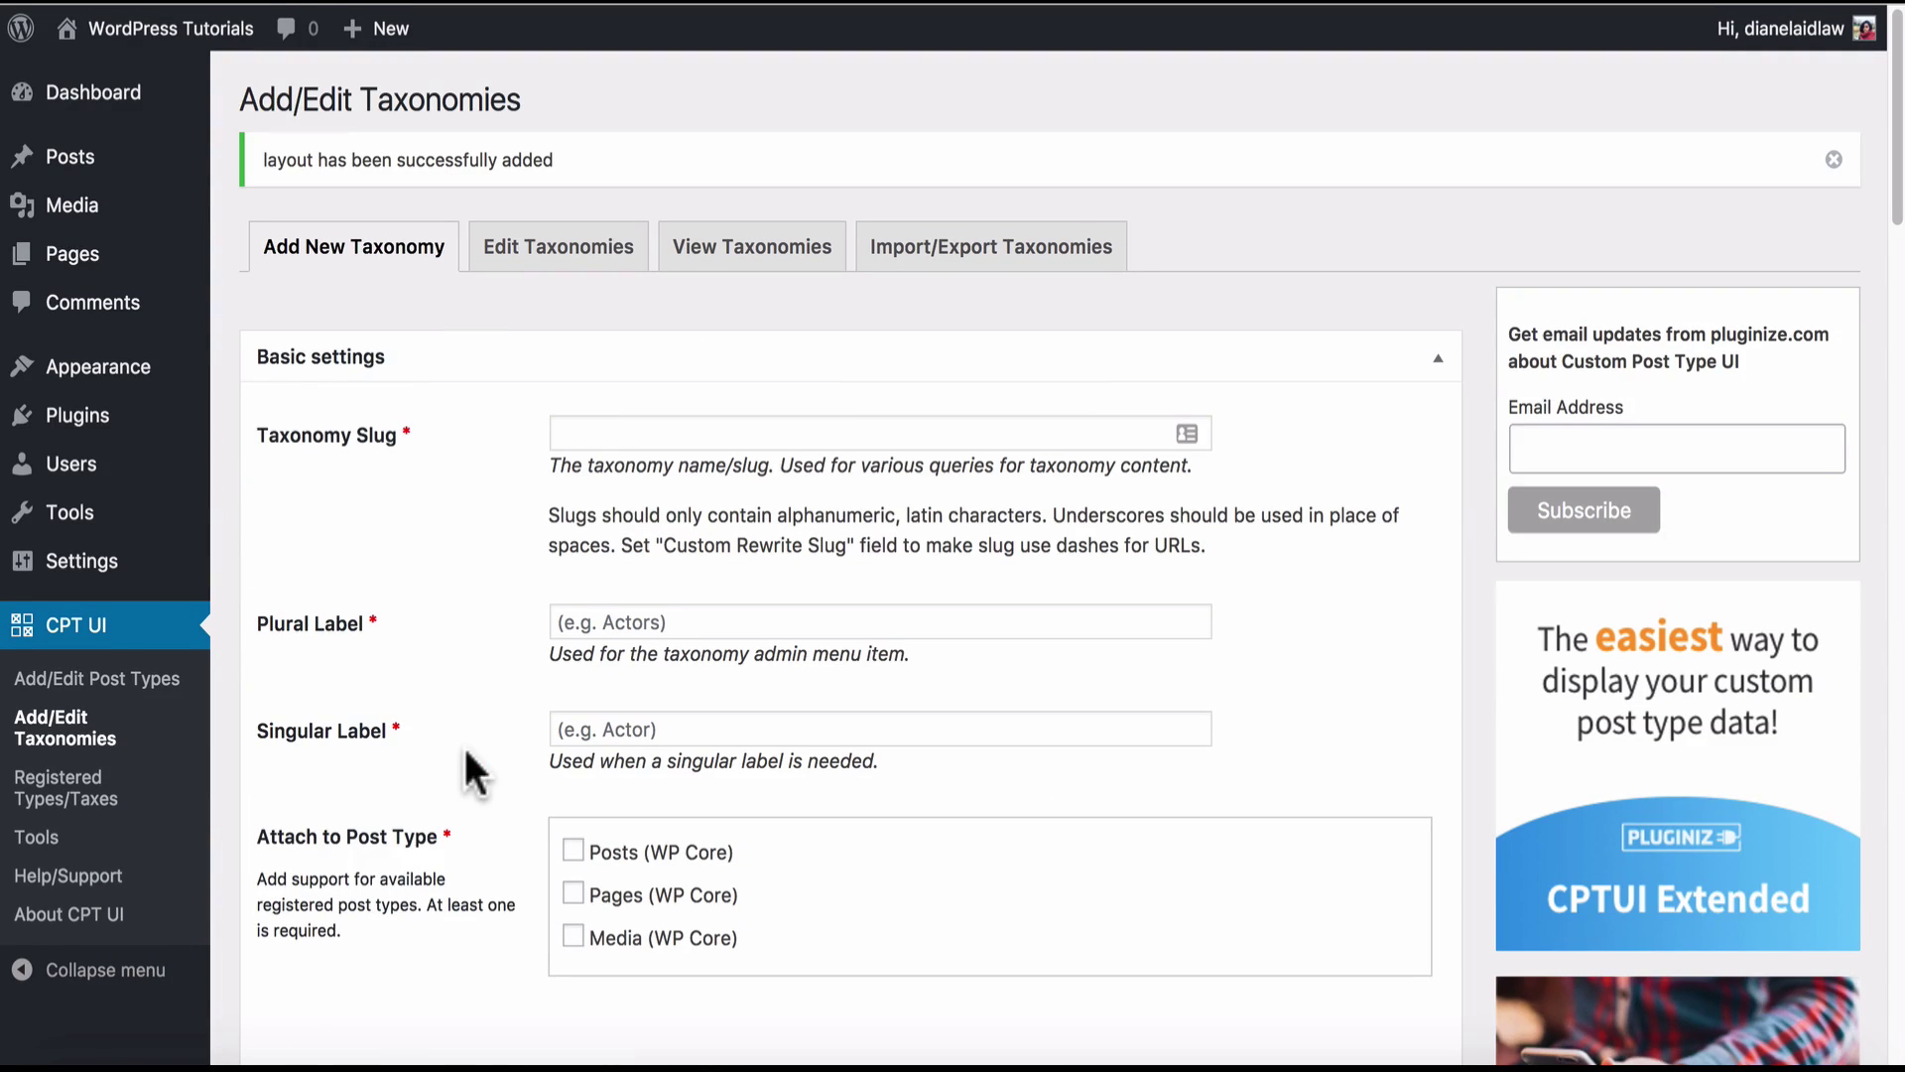
Add a 'Sidebar' term under Pages > Layouts.
mouse_move(51, 262)
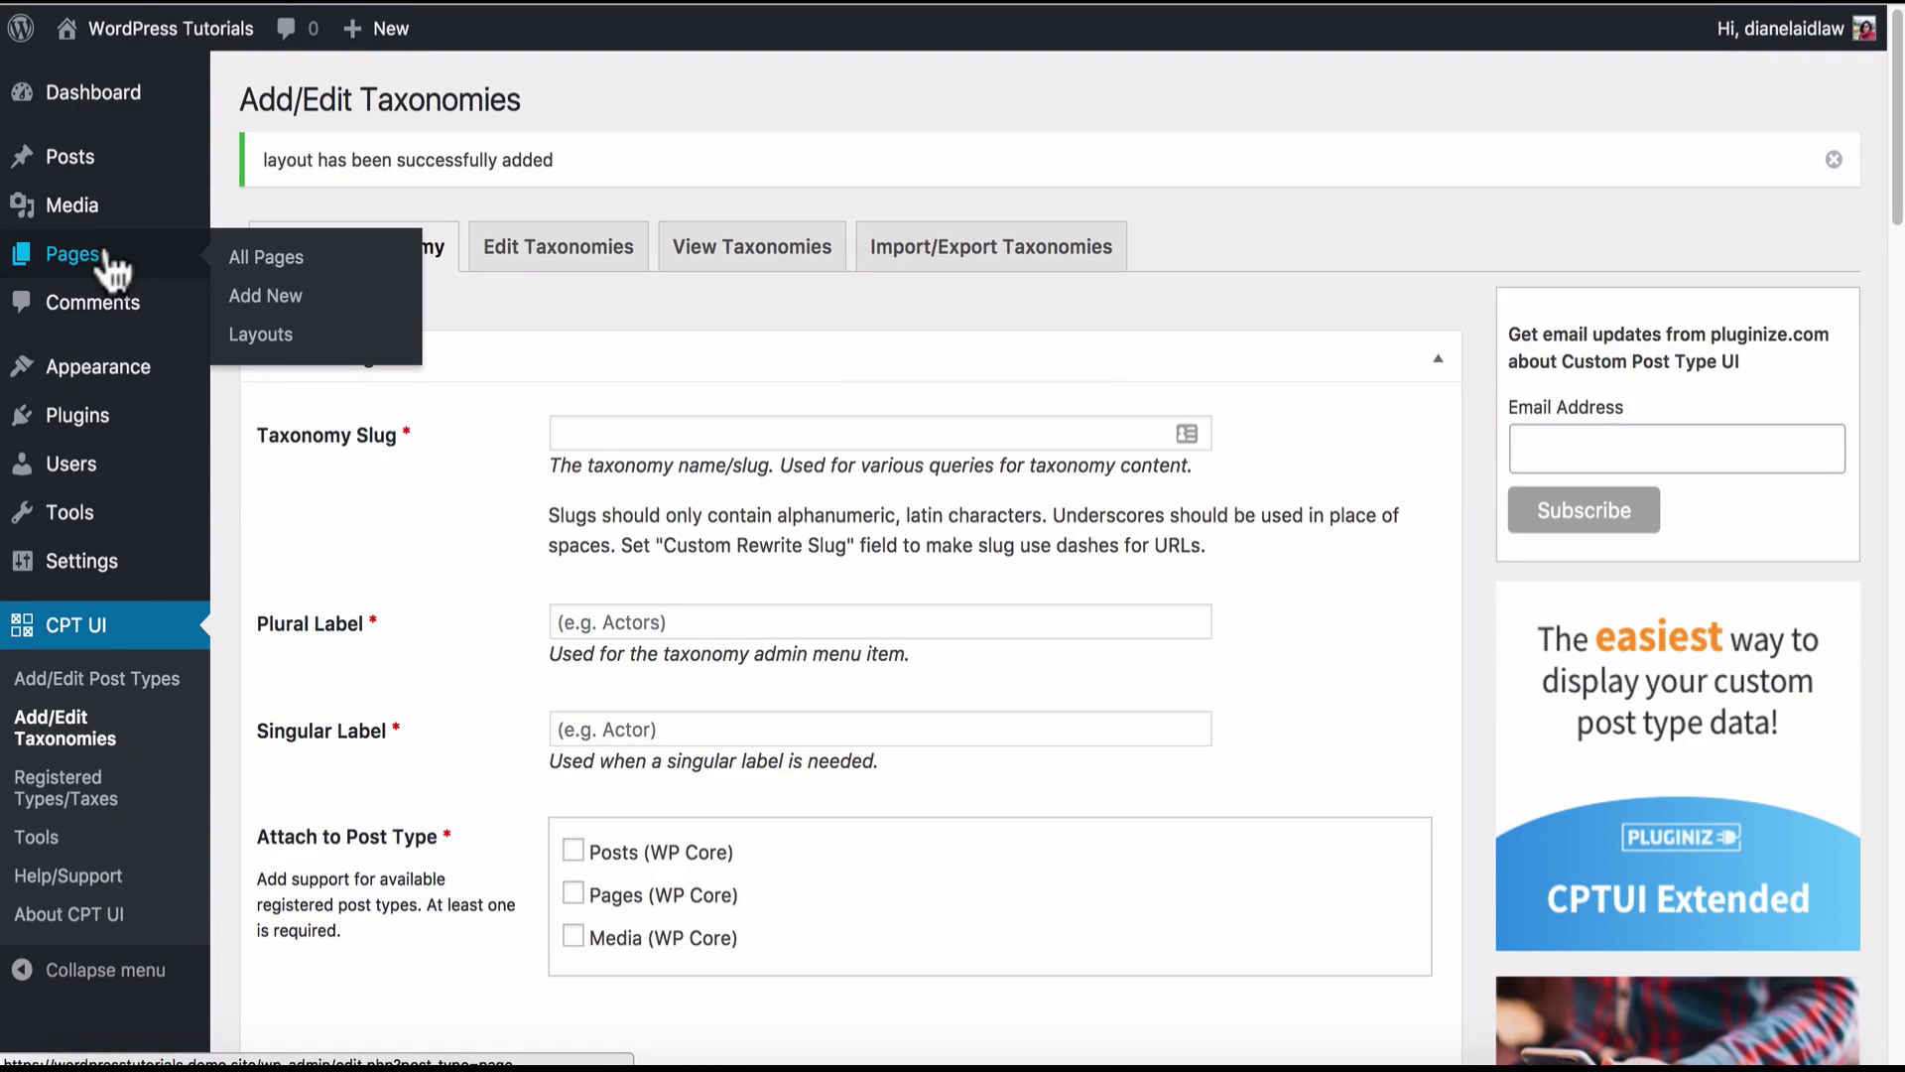
left_click(266, 337)
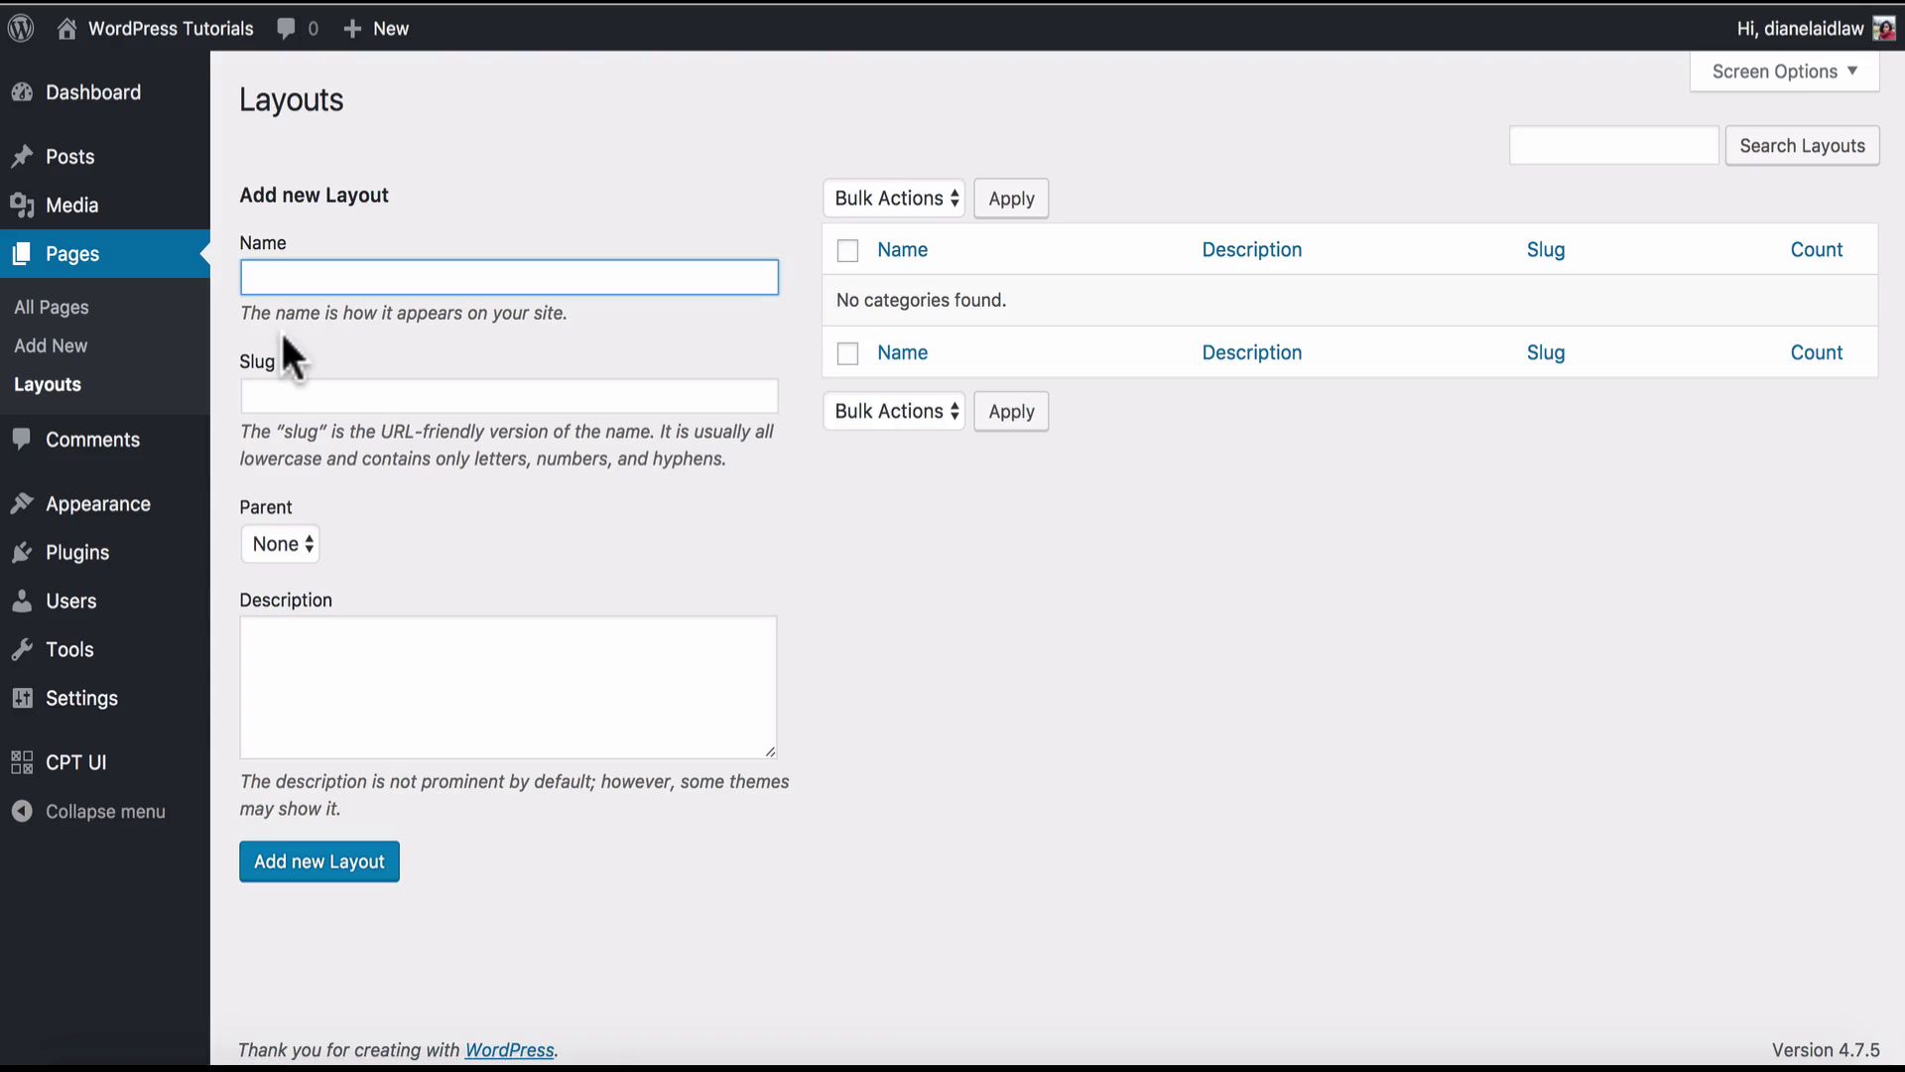
type("Sidebar")
key("Tab")
key("Return")
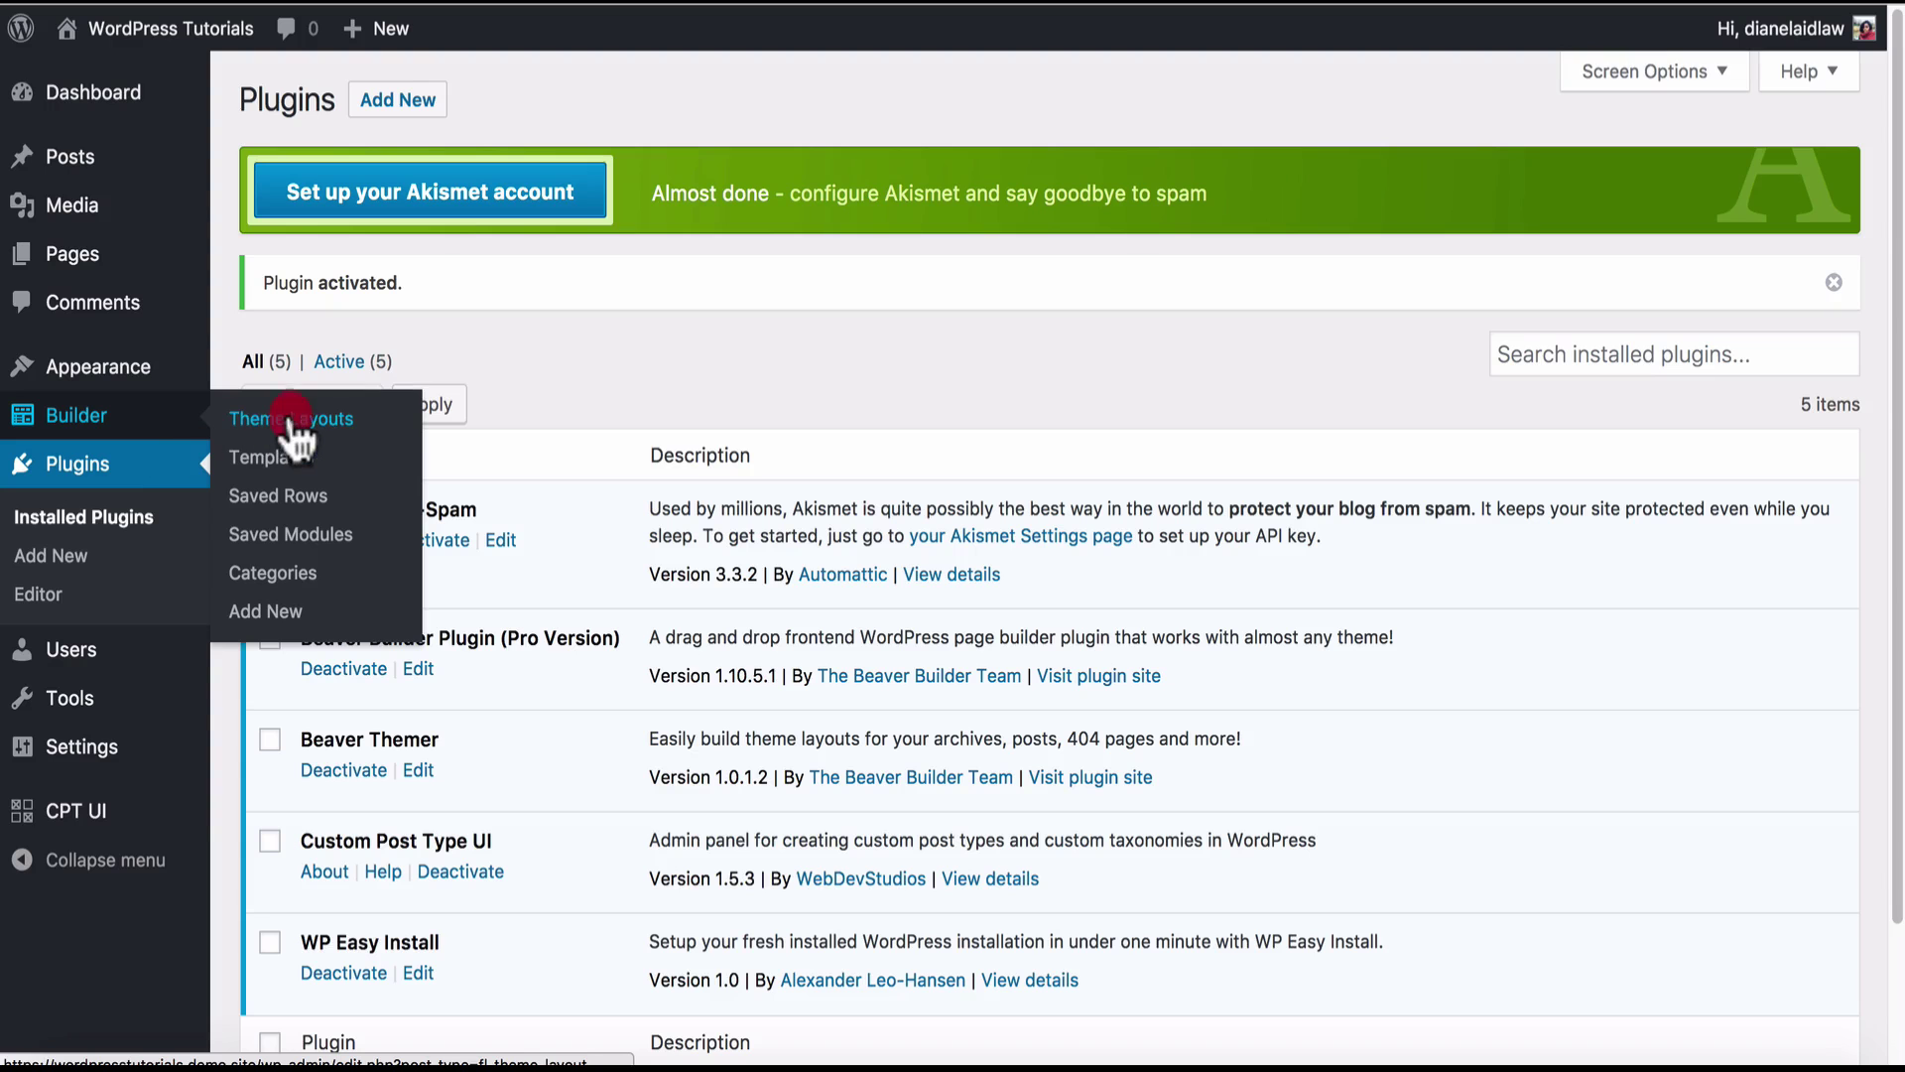
Add a Theme Layout titled 'Sidebar' with layout kind Singular in Builder.
left_click(317, 430)
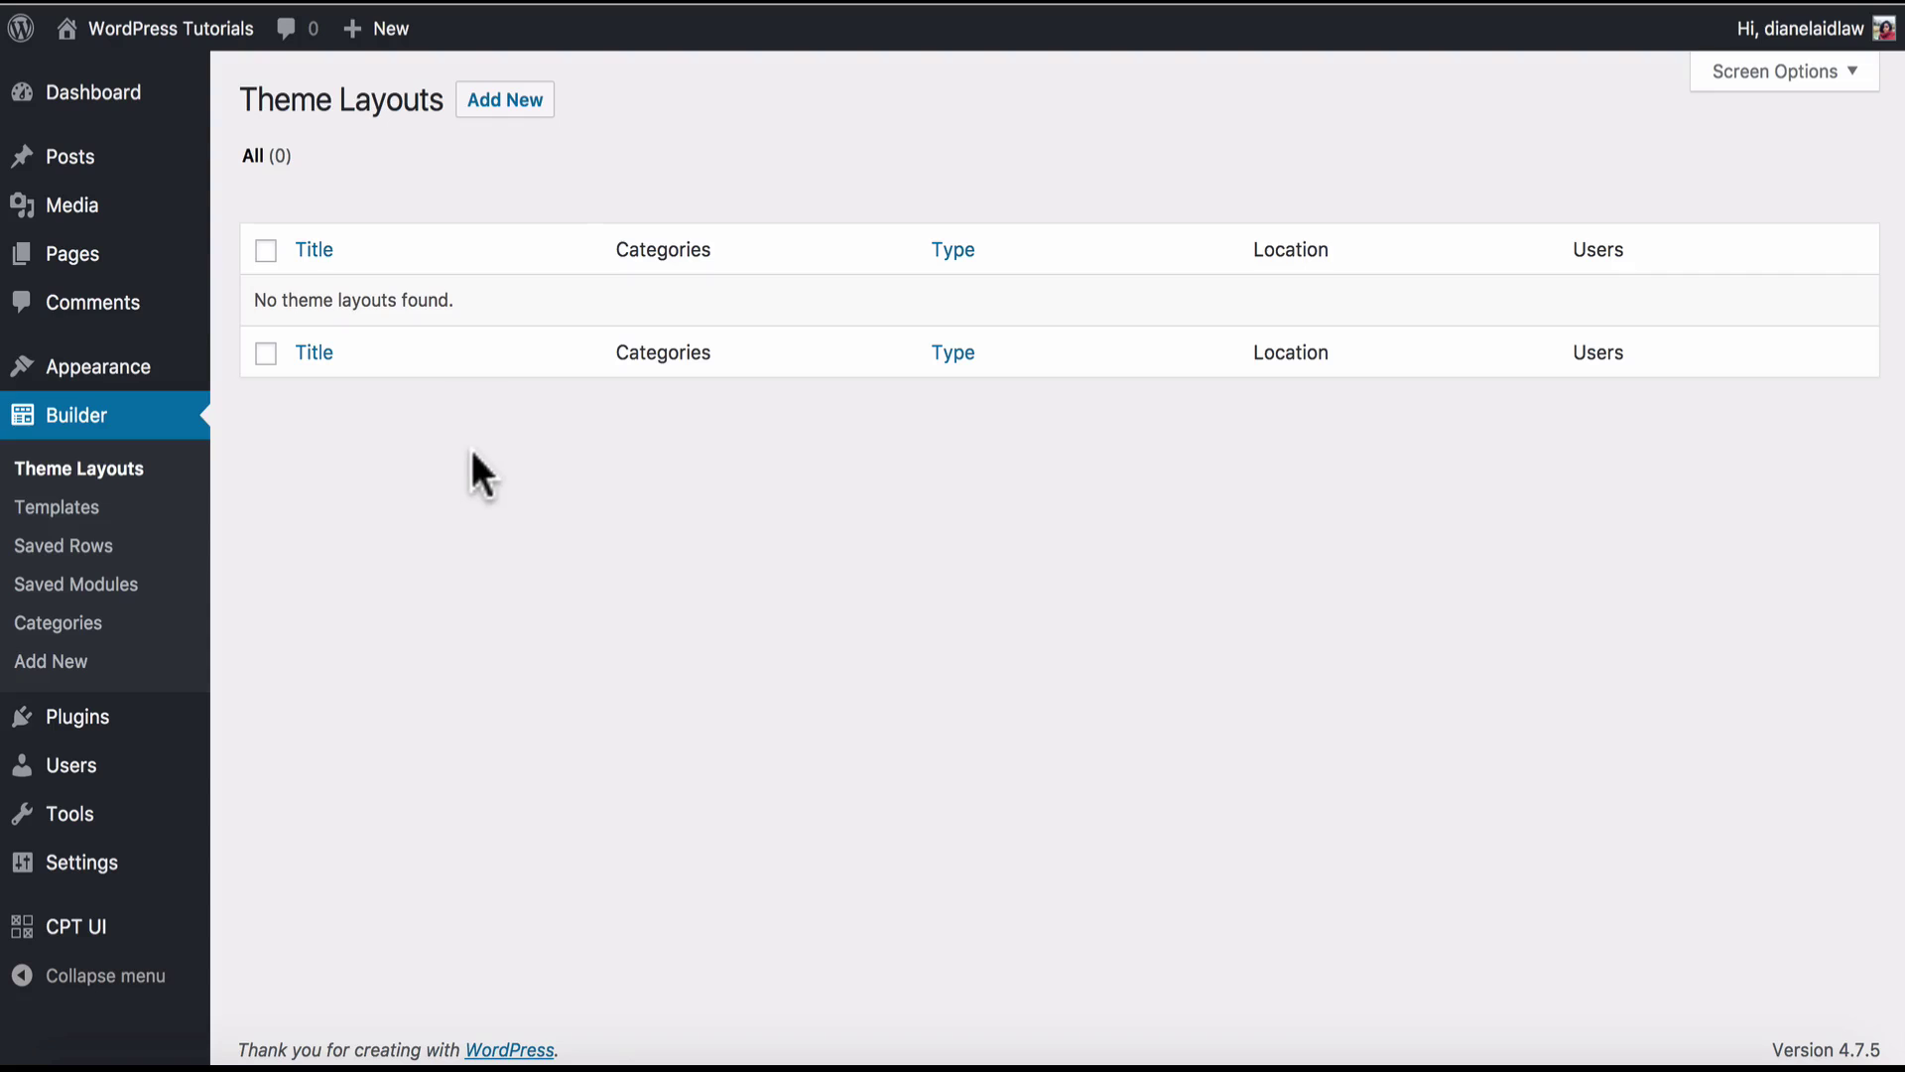
left_click(504, 101)
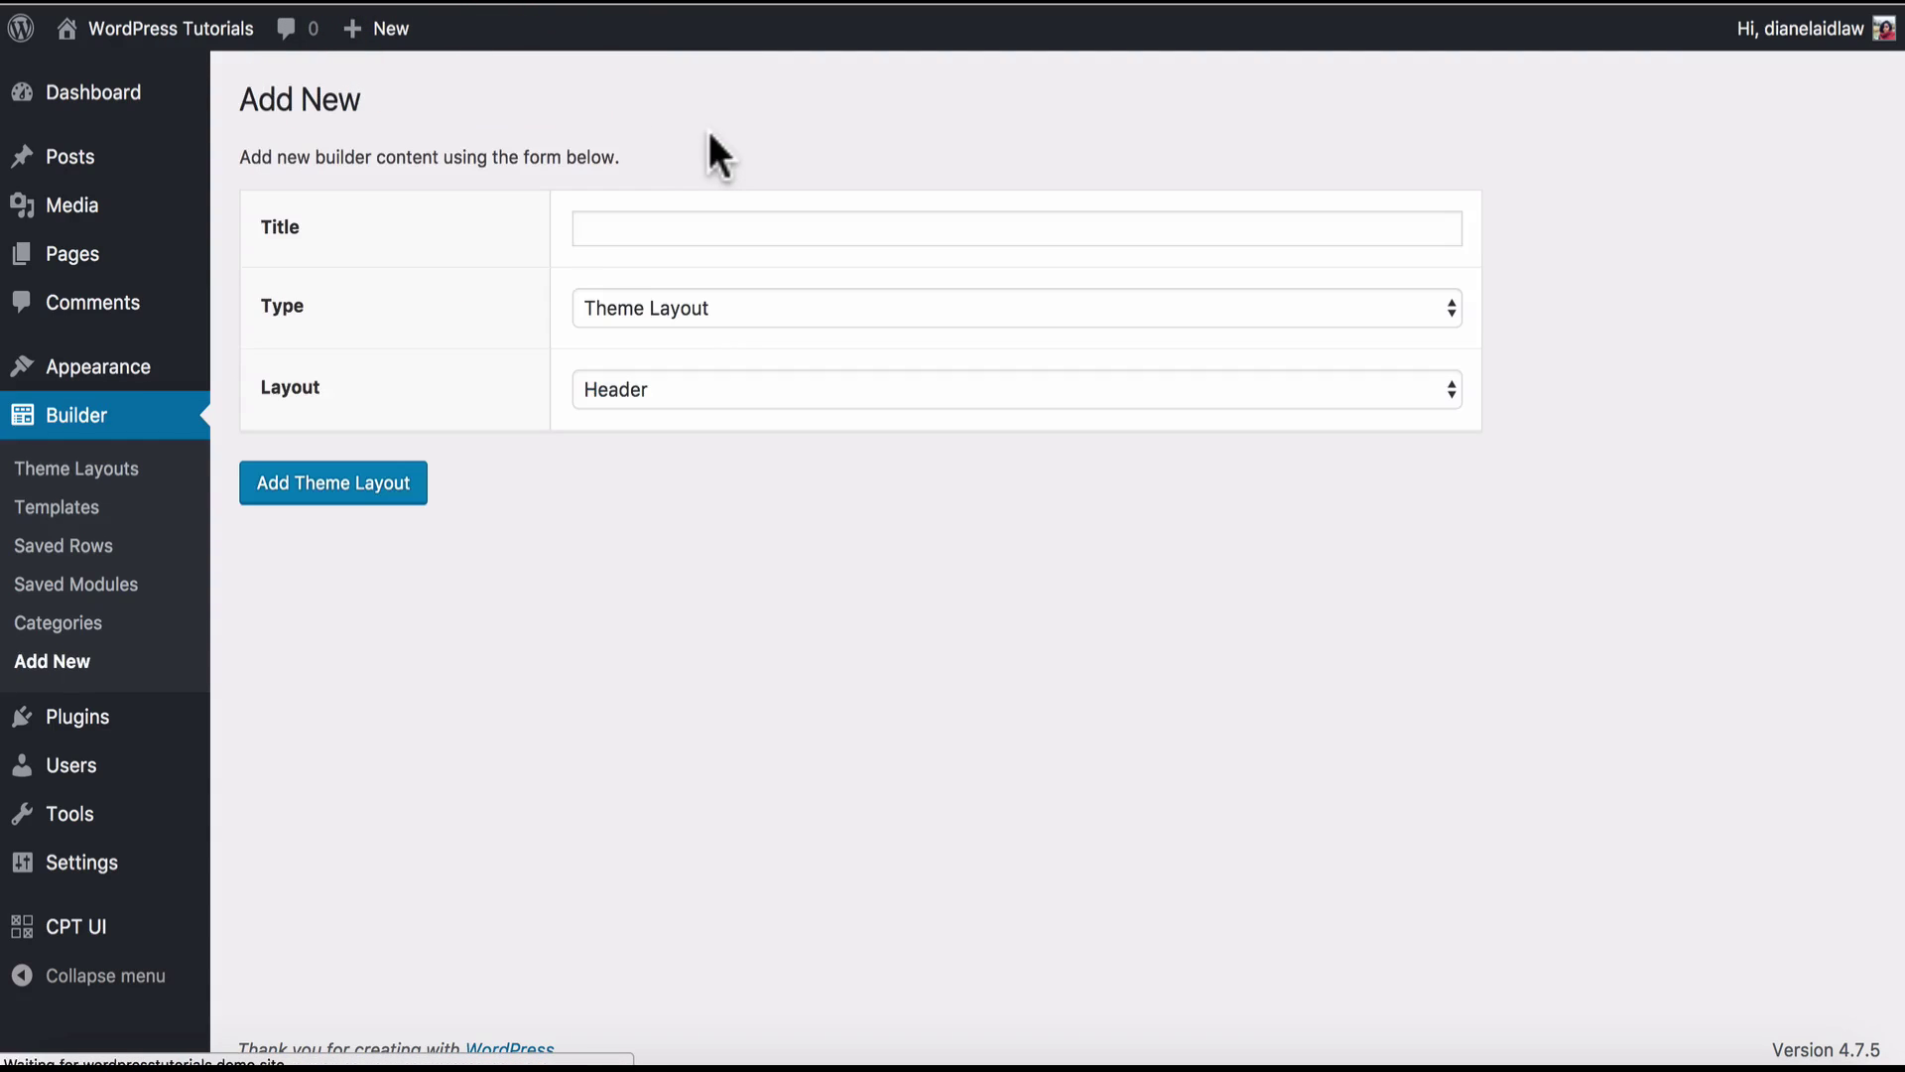
left_click(663, 221)
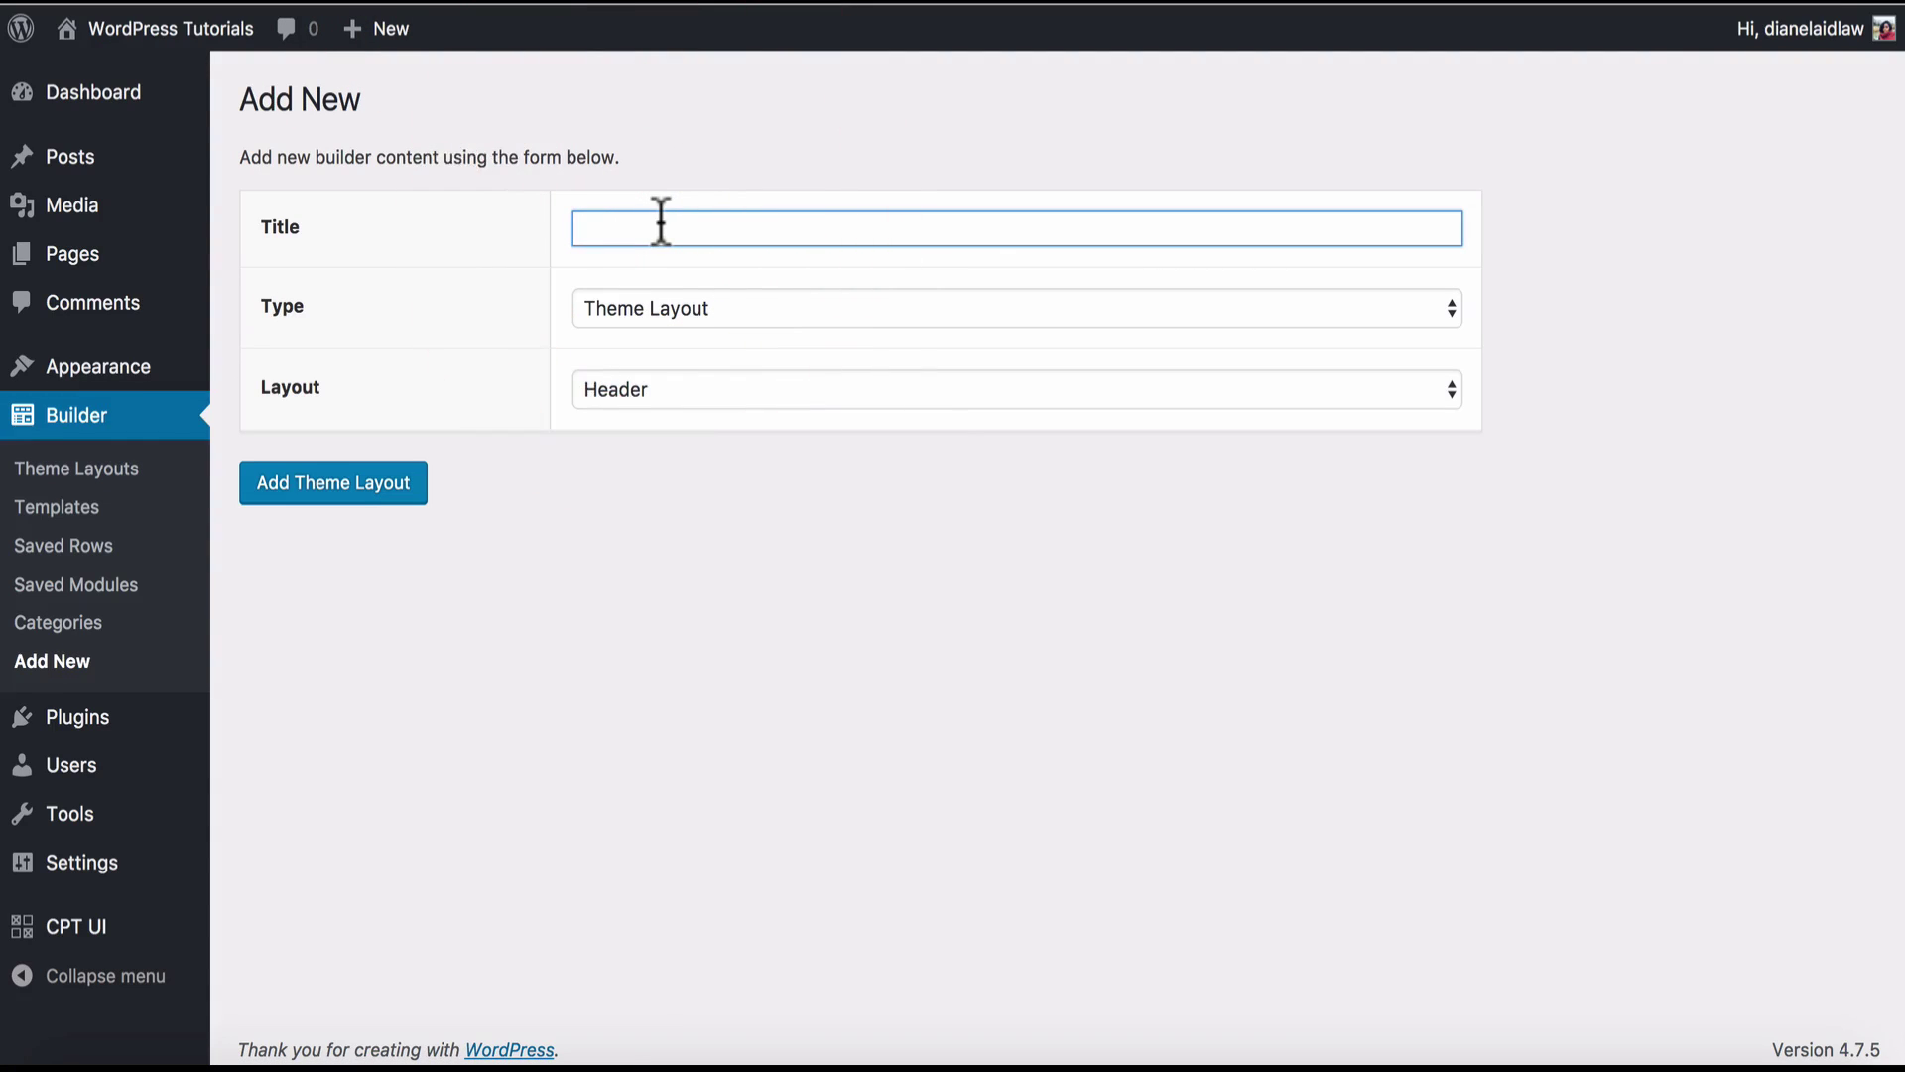
type("Sidebar")
left_click(667, 307)
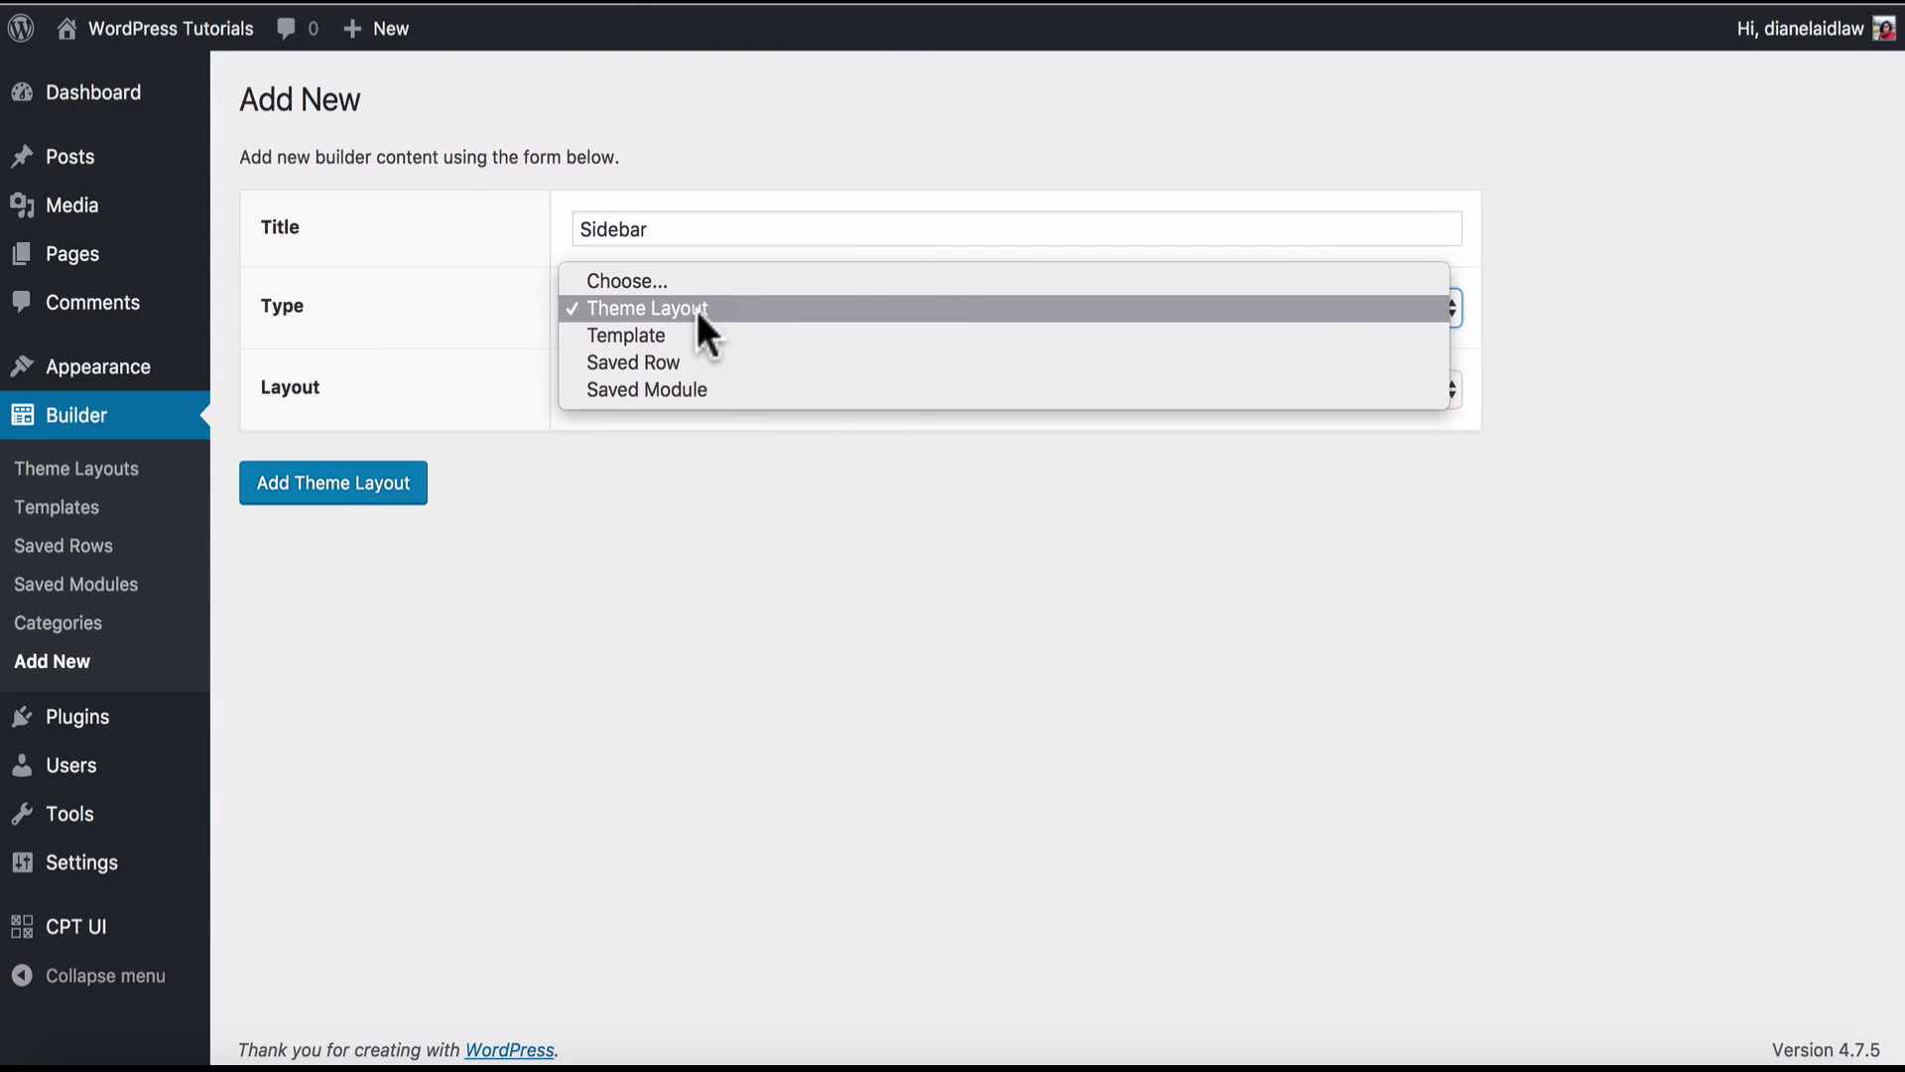
left_click(697, 311)
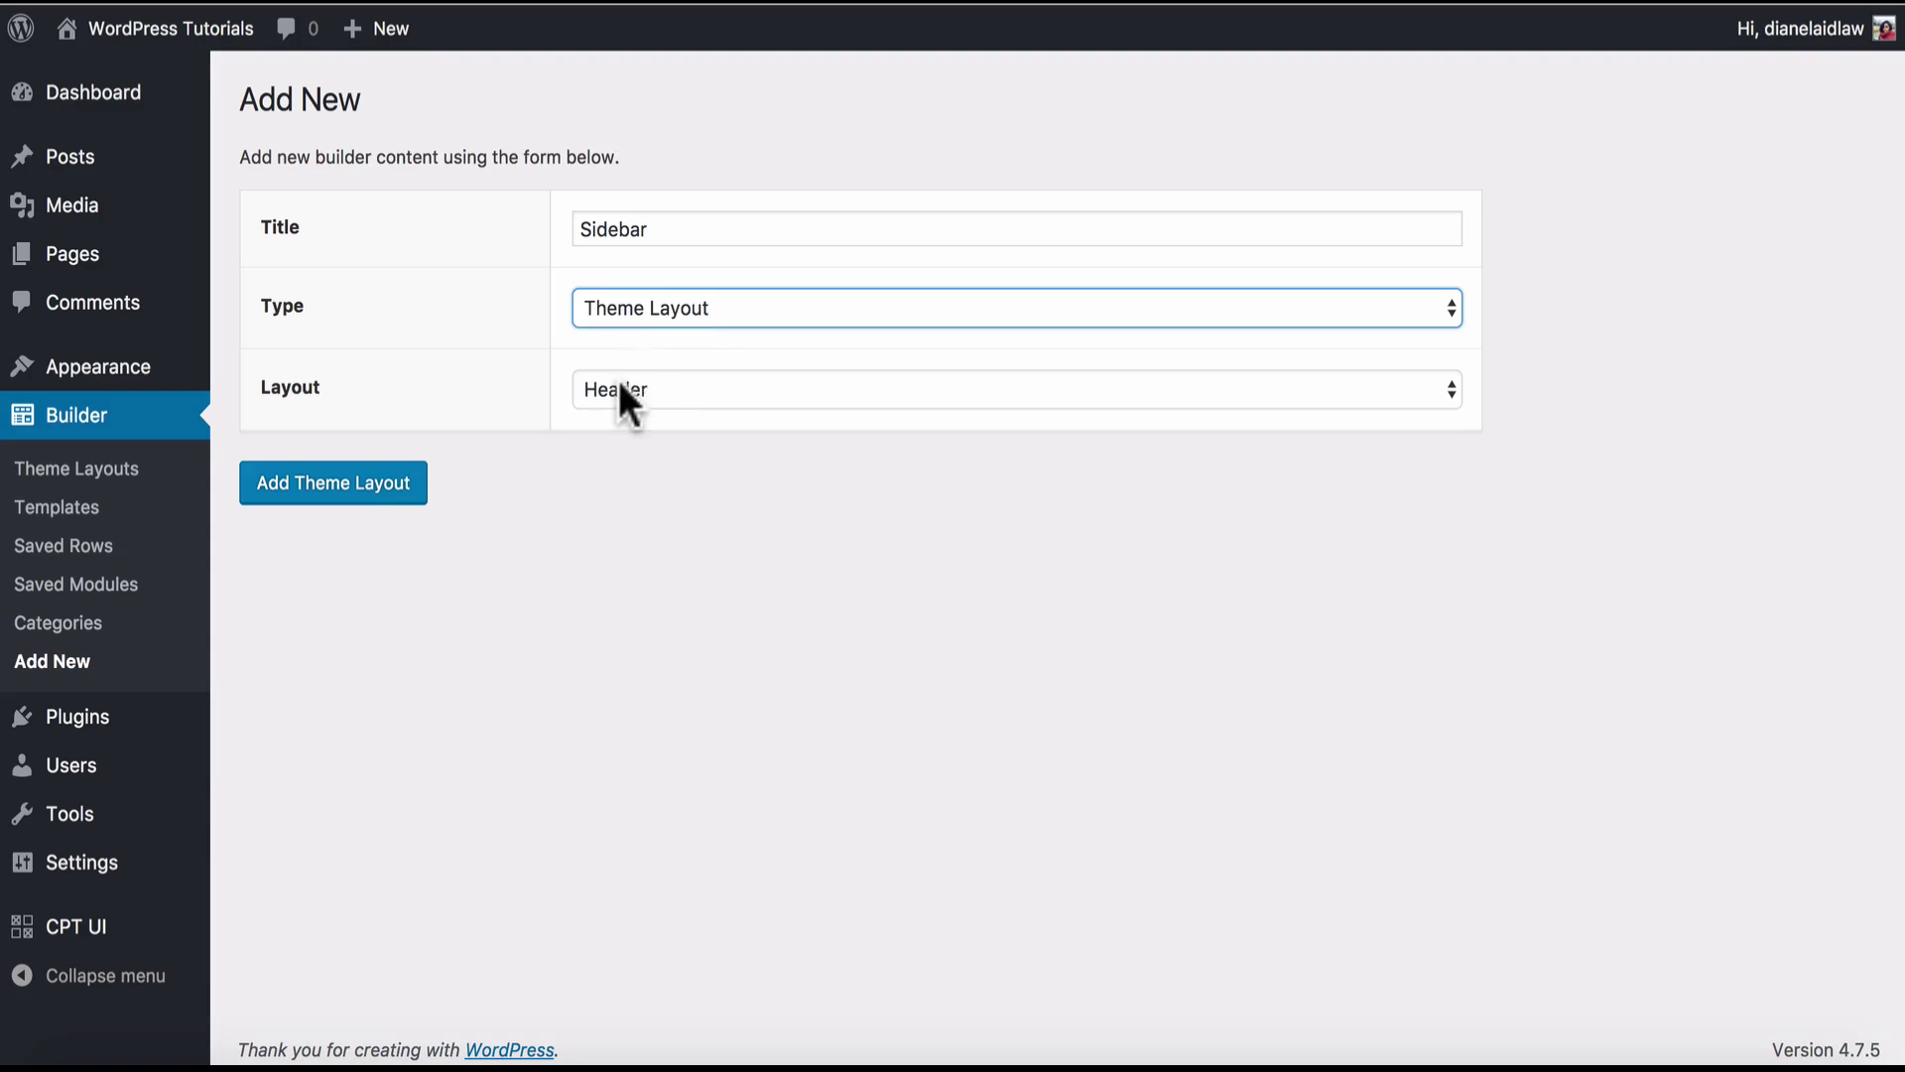
left_click(617, 387)
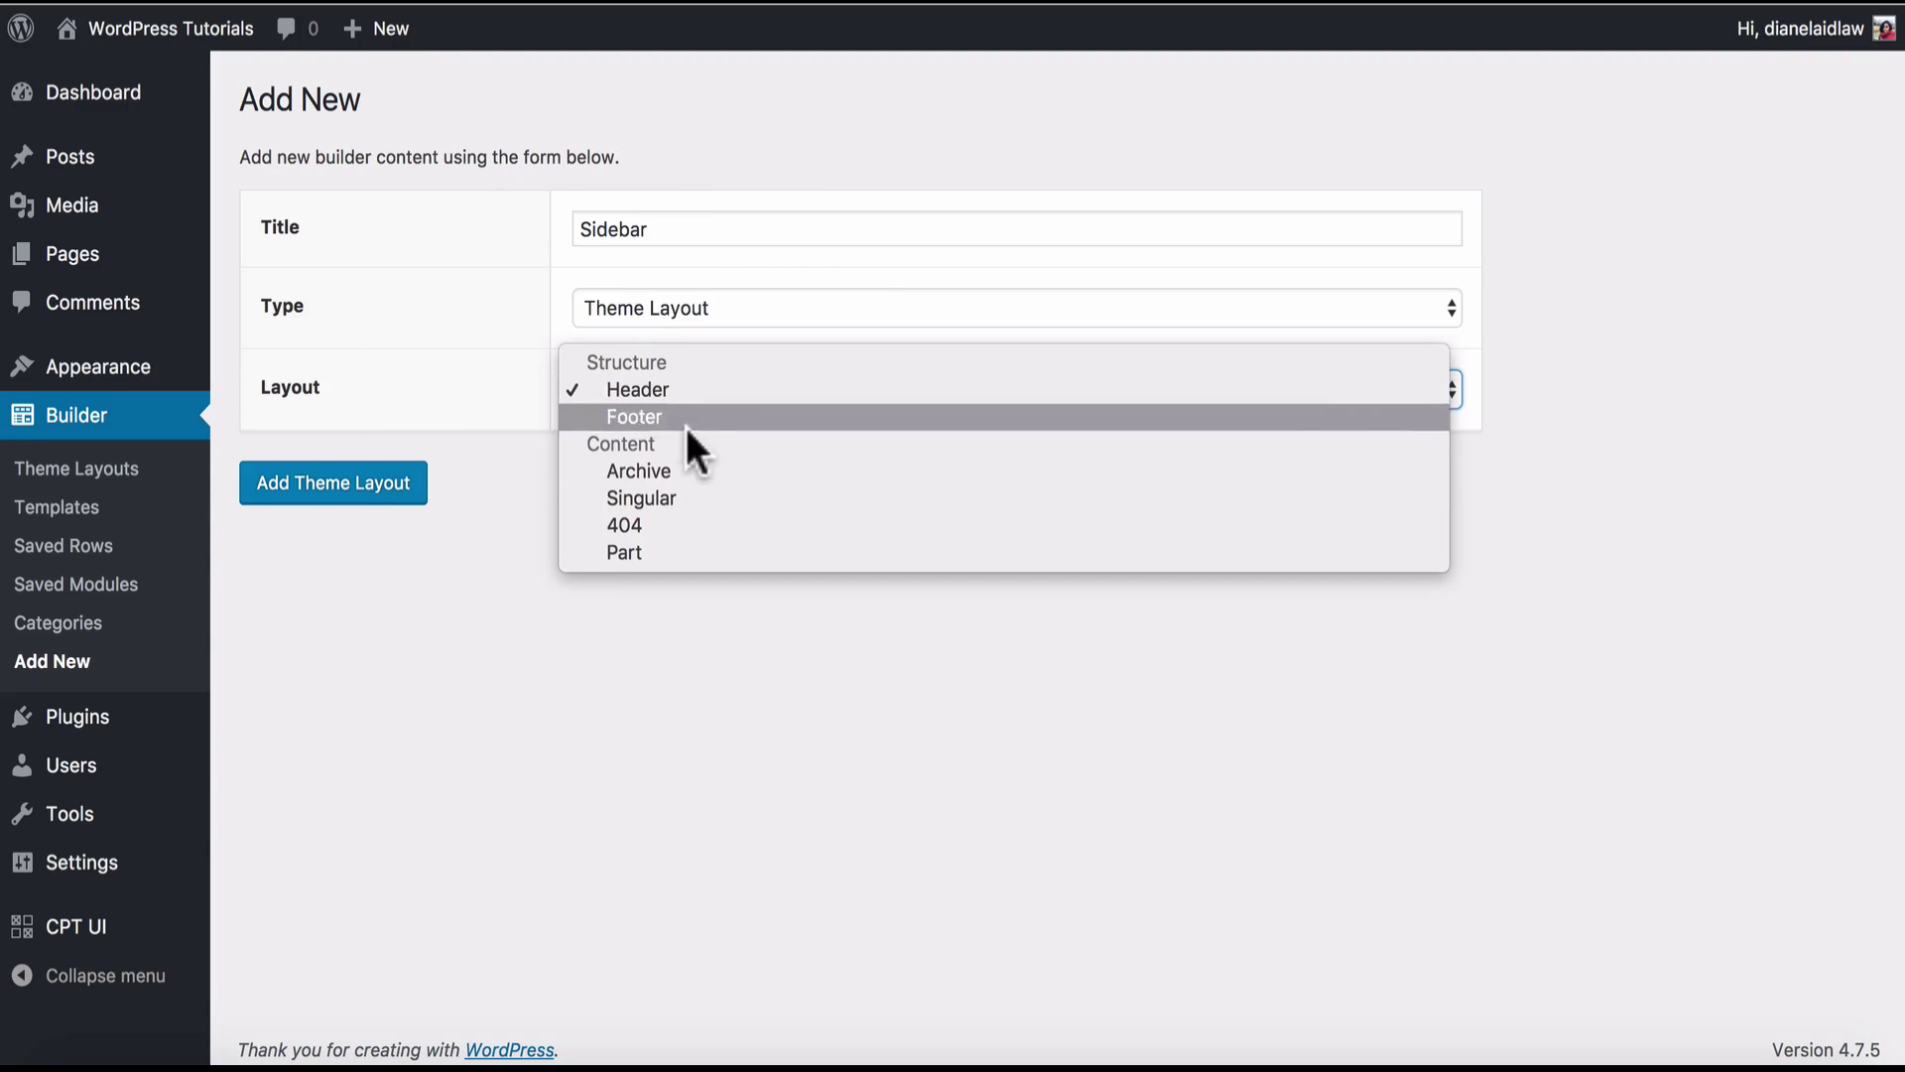
left_click(680, 497)
left_click(330, 481)
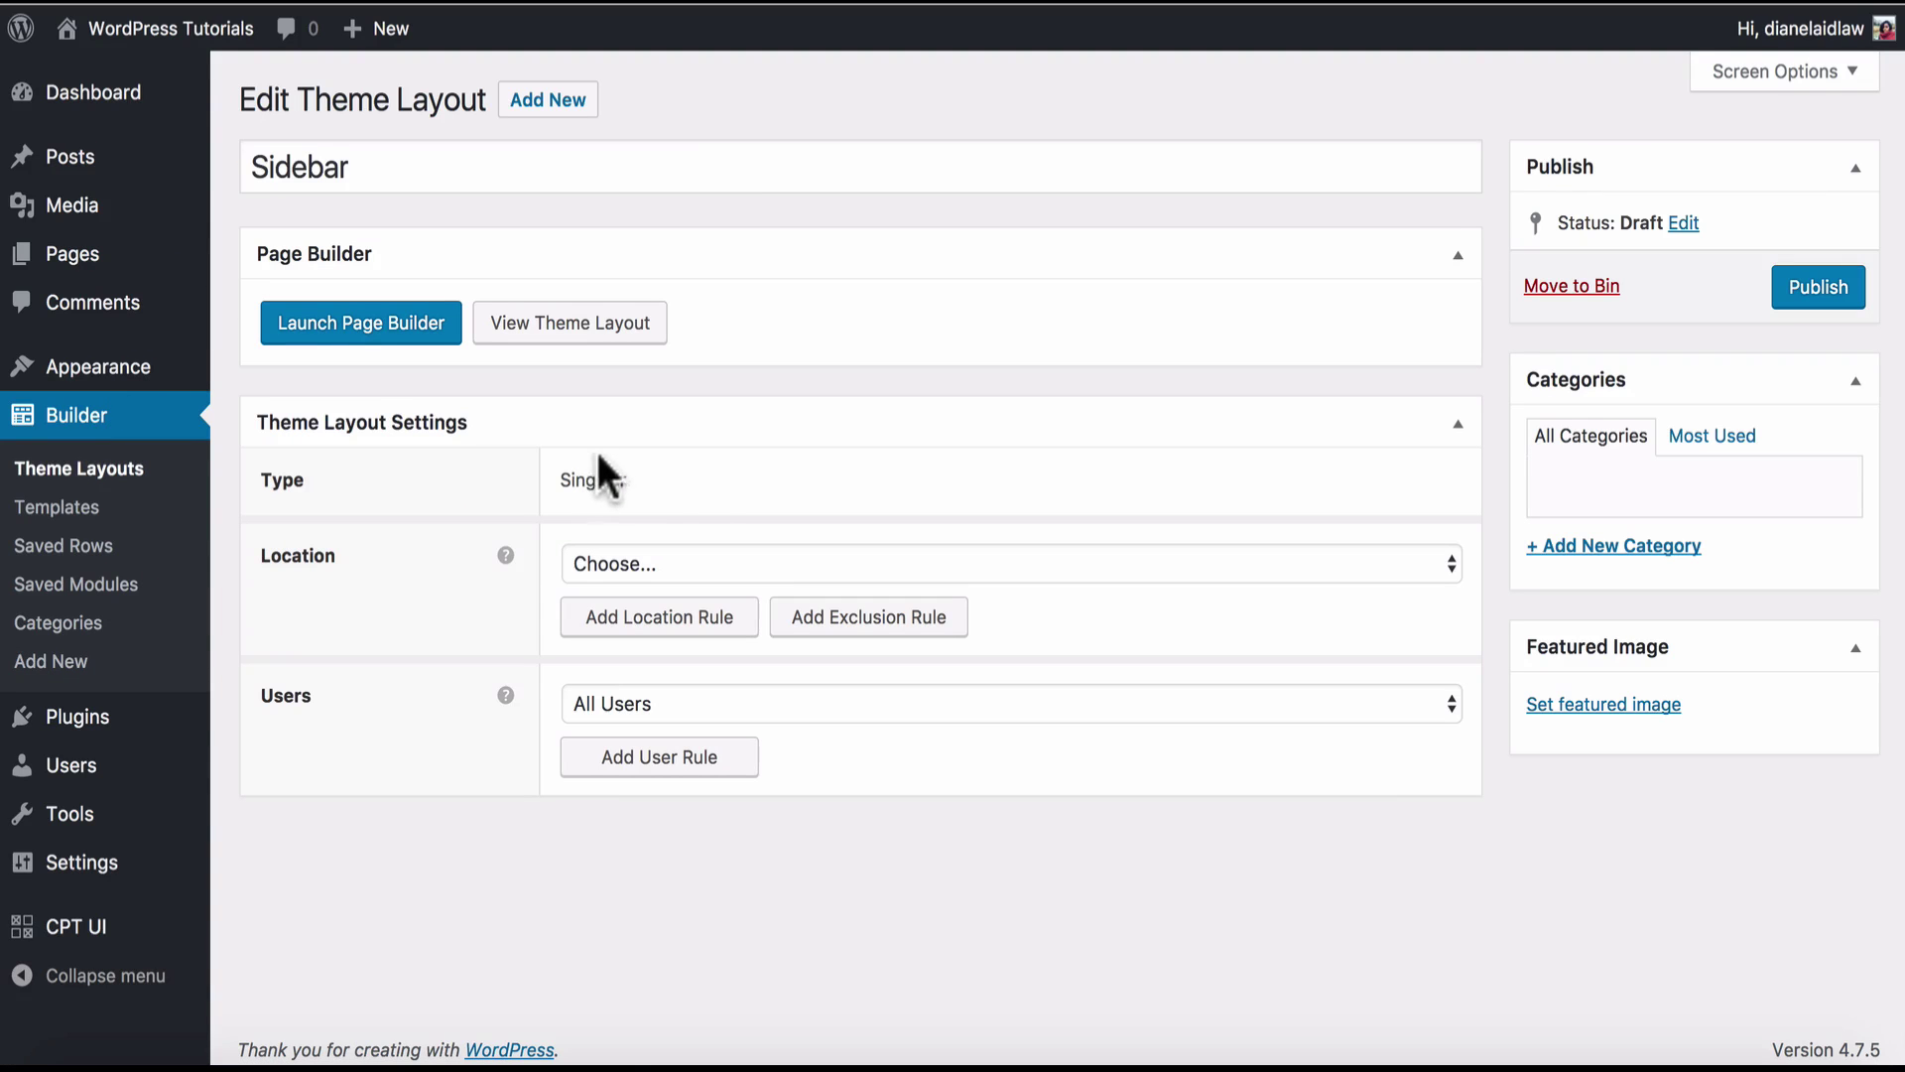
Set the Sidebar layout's Location rule to Page Layout: Sidebar.
left_click(788, 563)
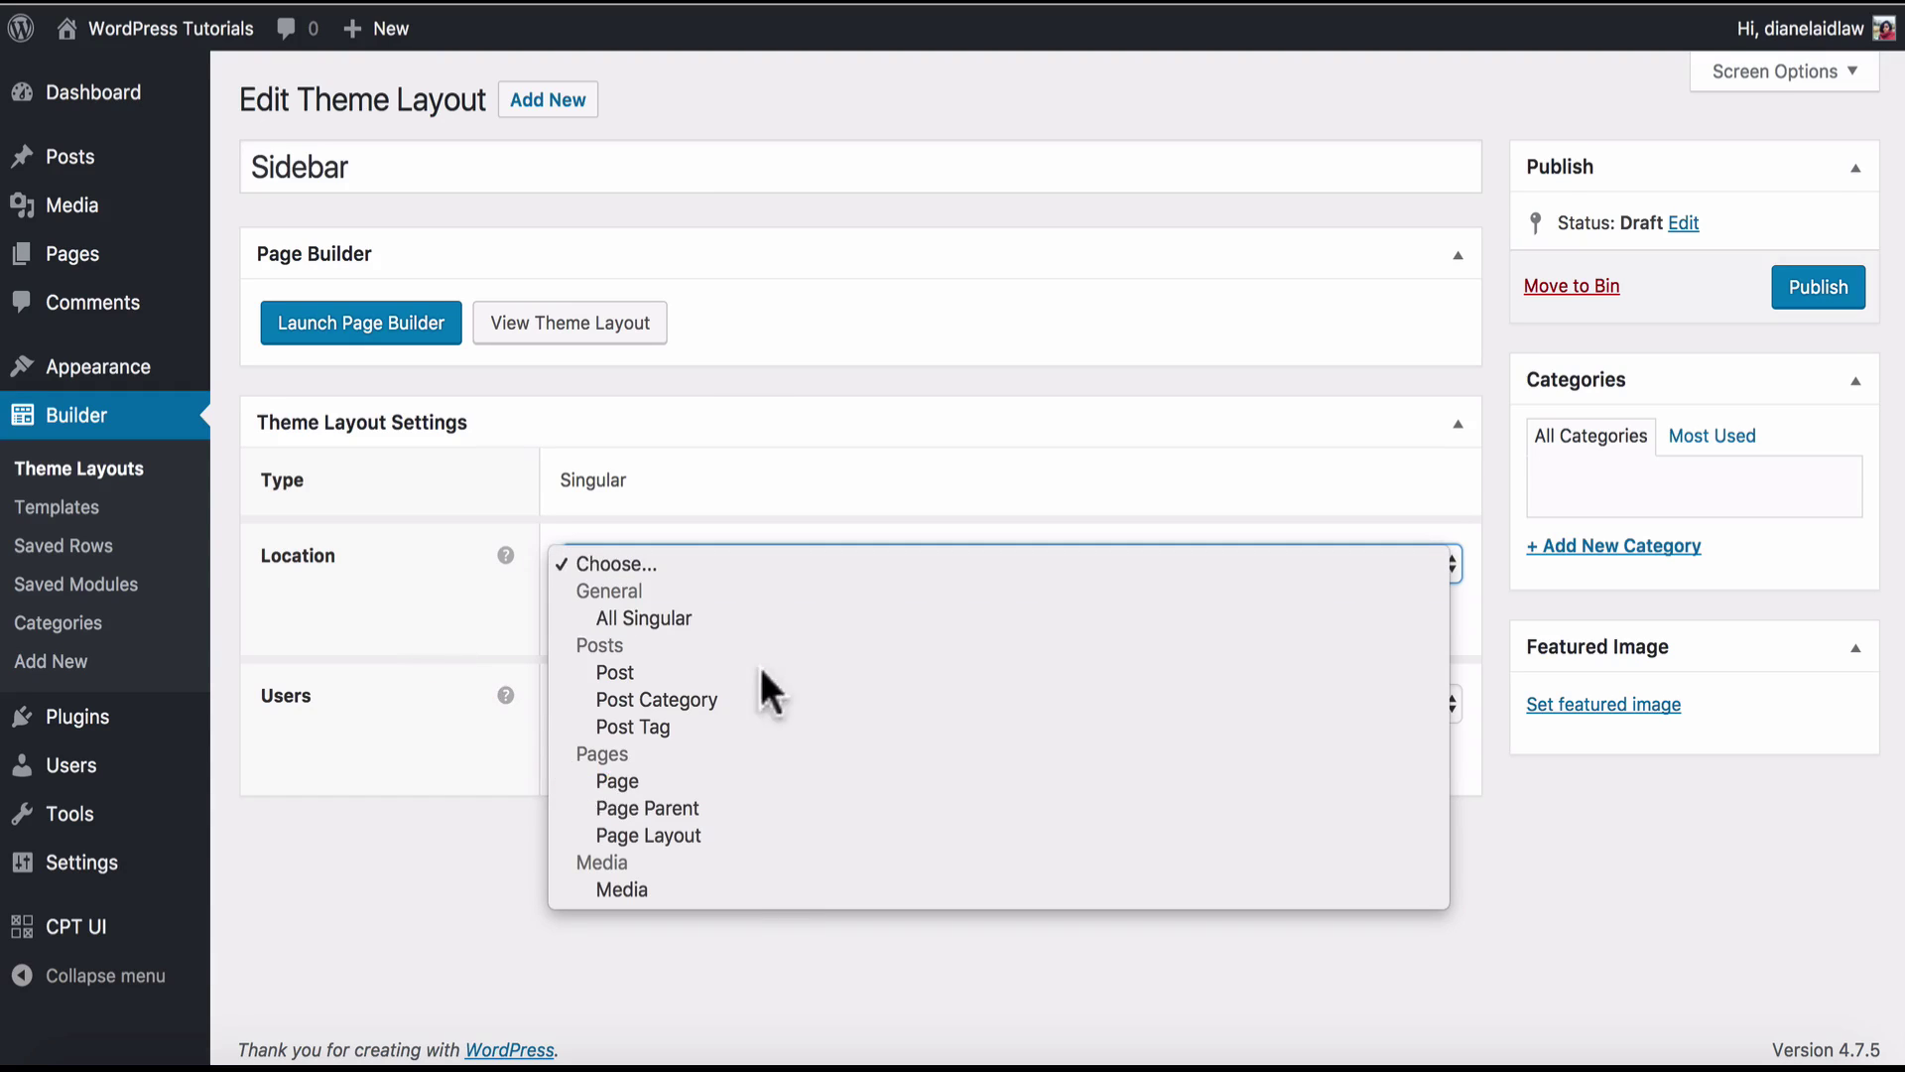
left_click(734, 835)
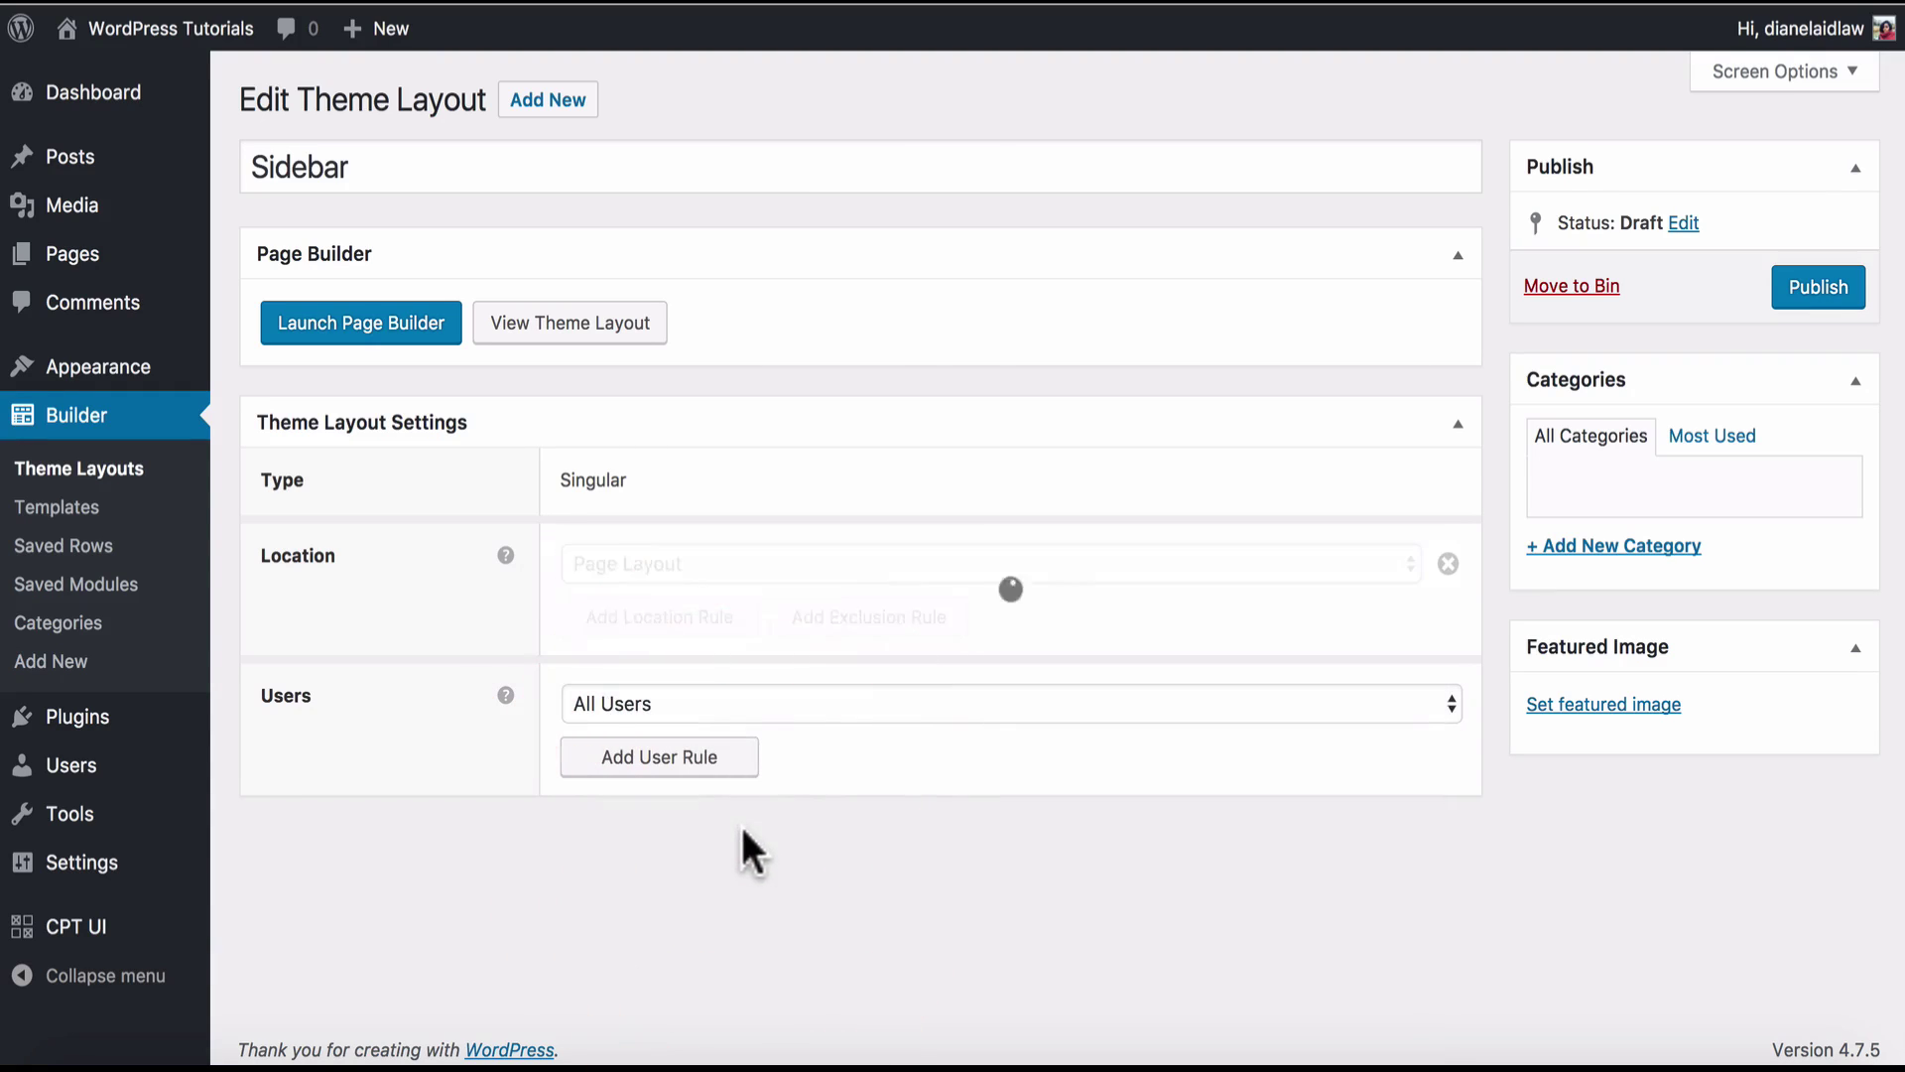
left_click(1132, 553)
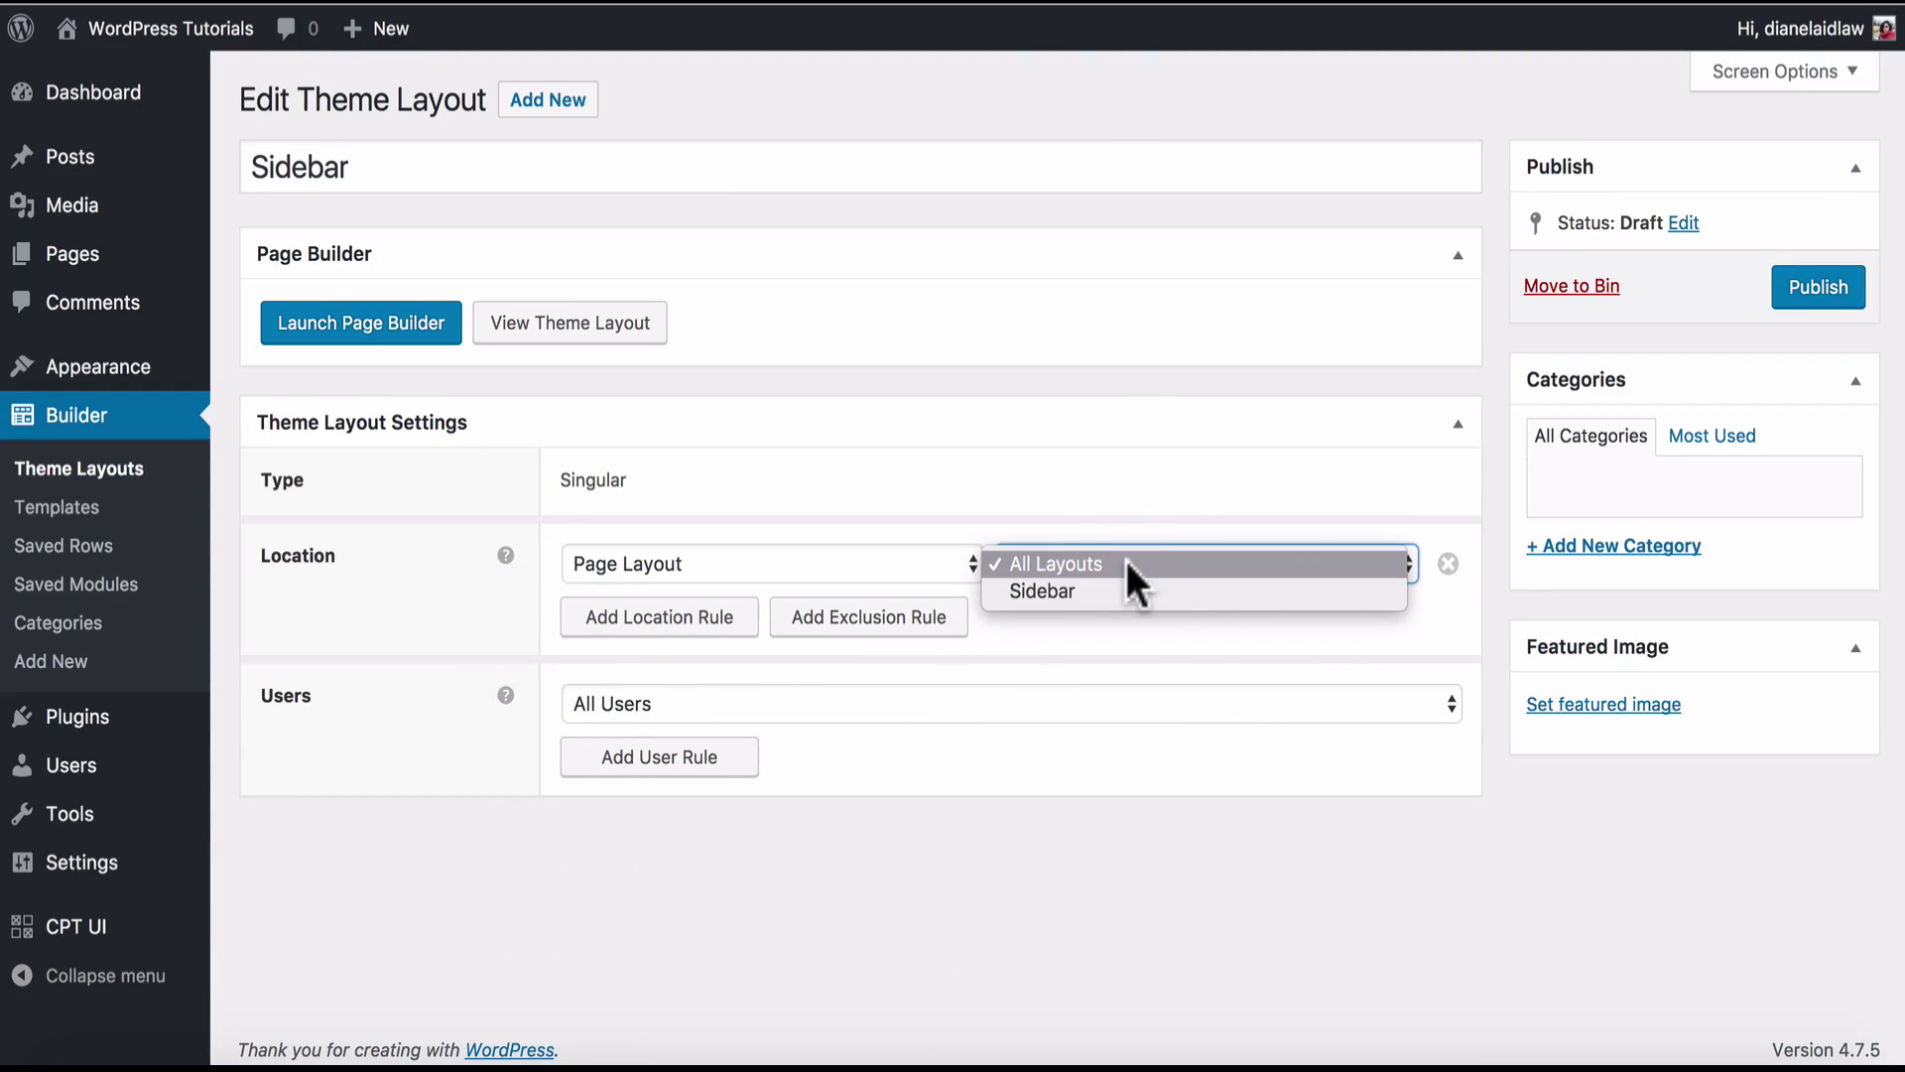
left_click(1110, 590)
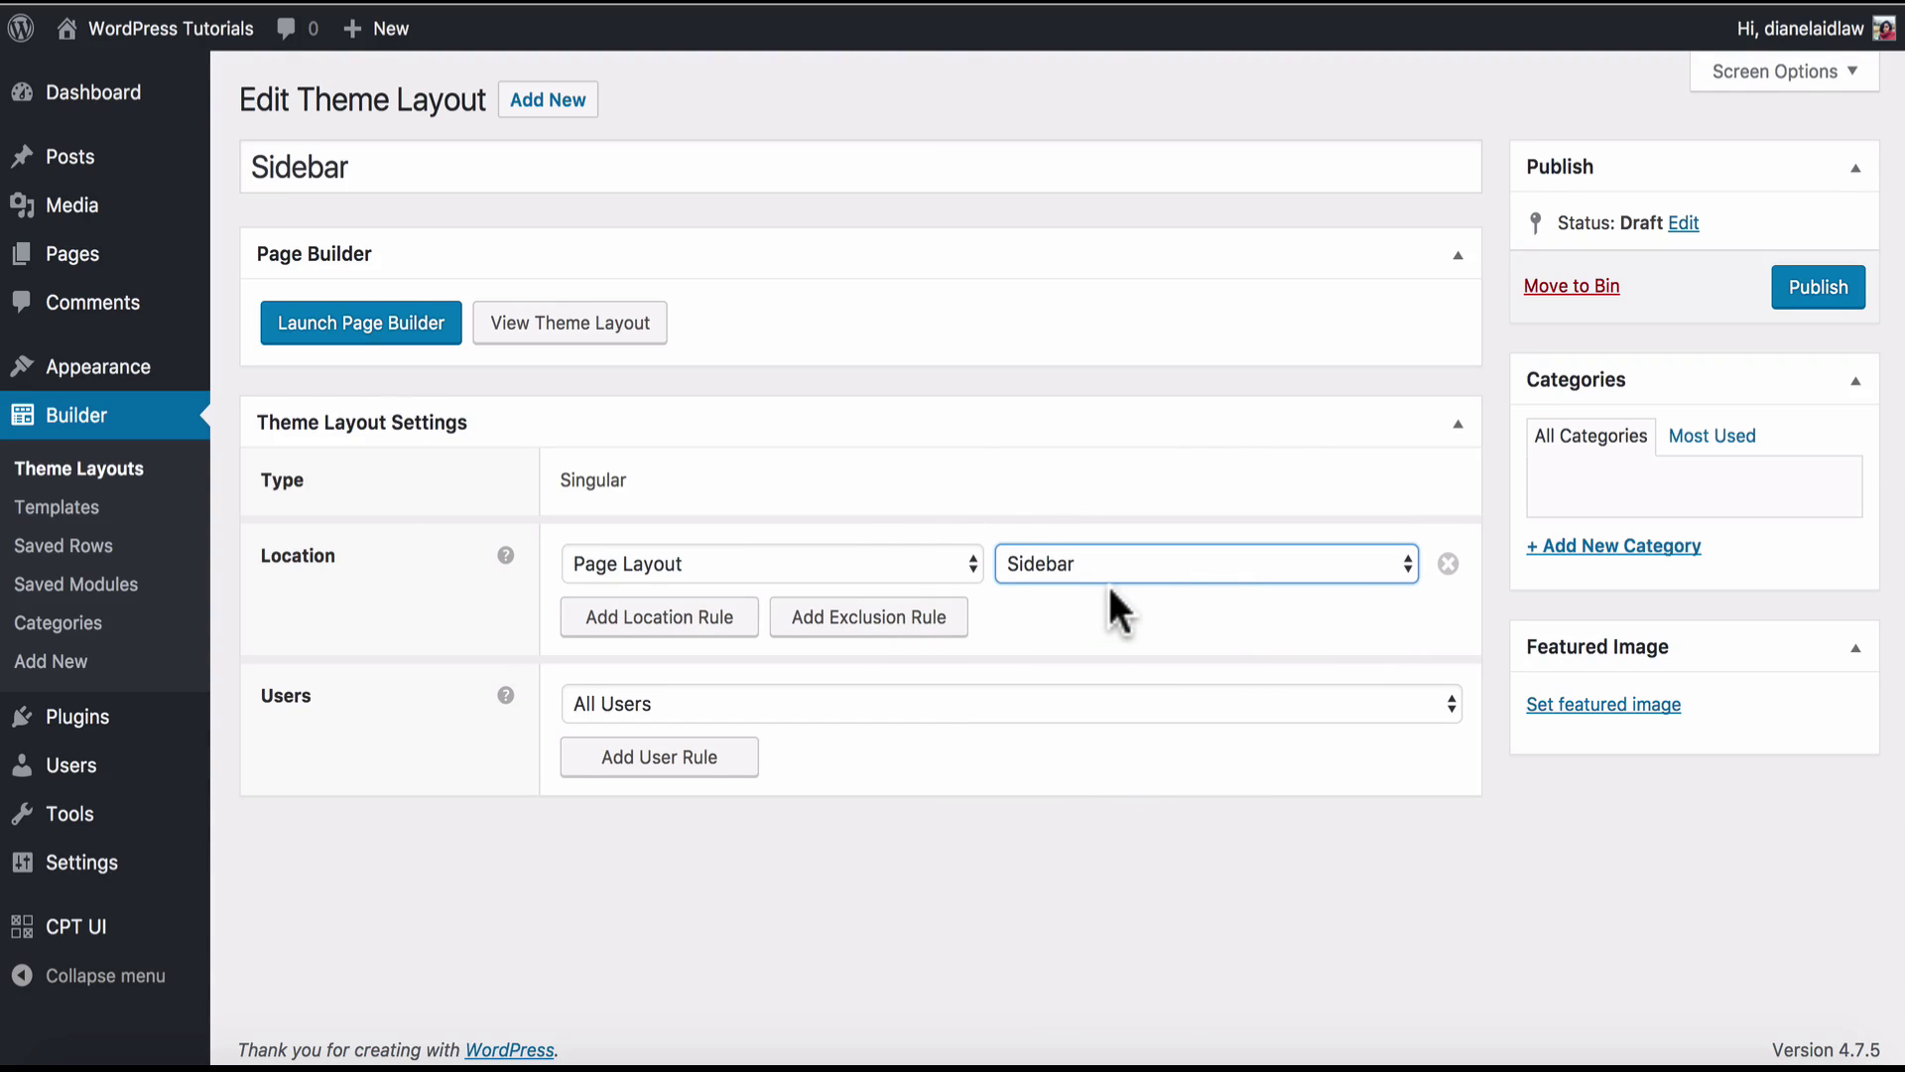
Open the layout in Beaver Builder and delete the date line from the header.
left_click(369, 320)
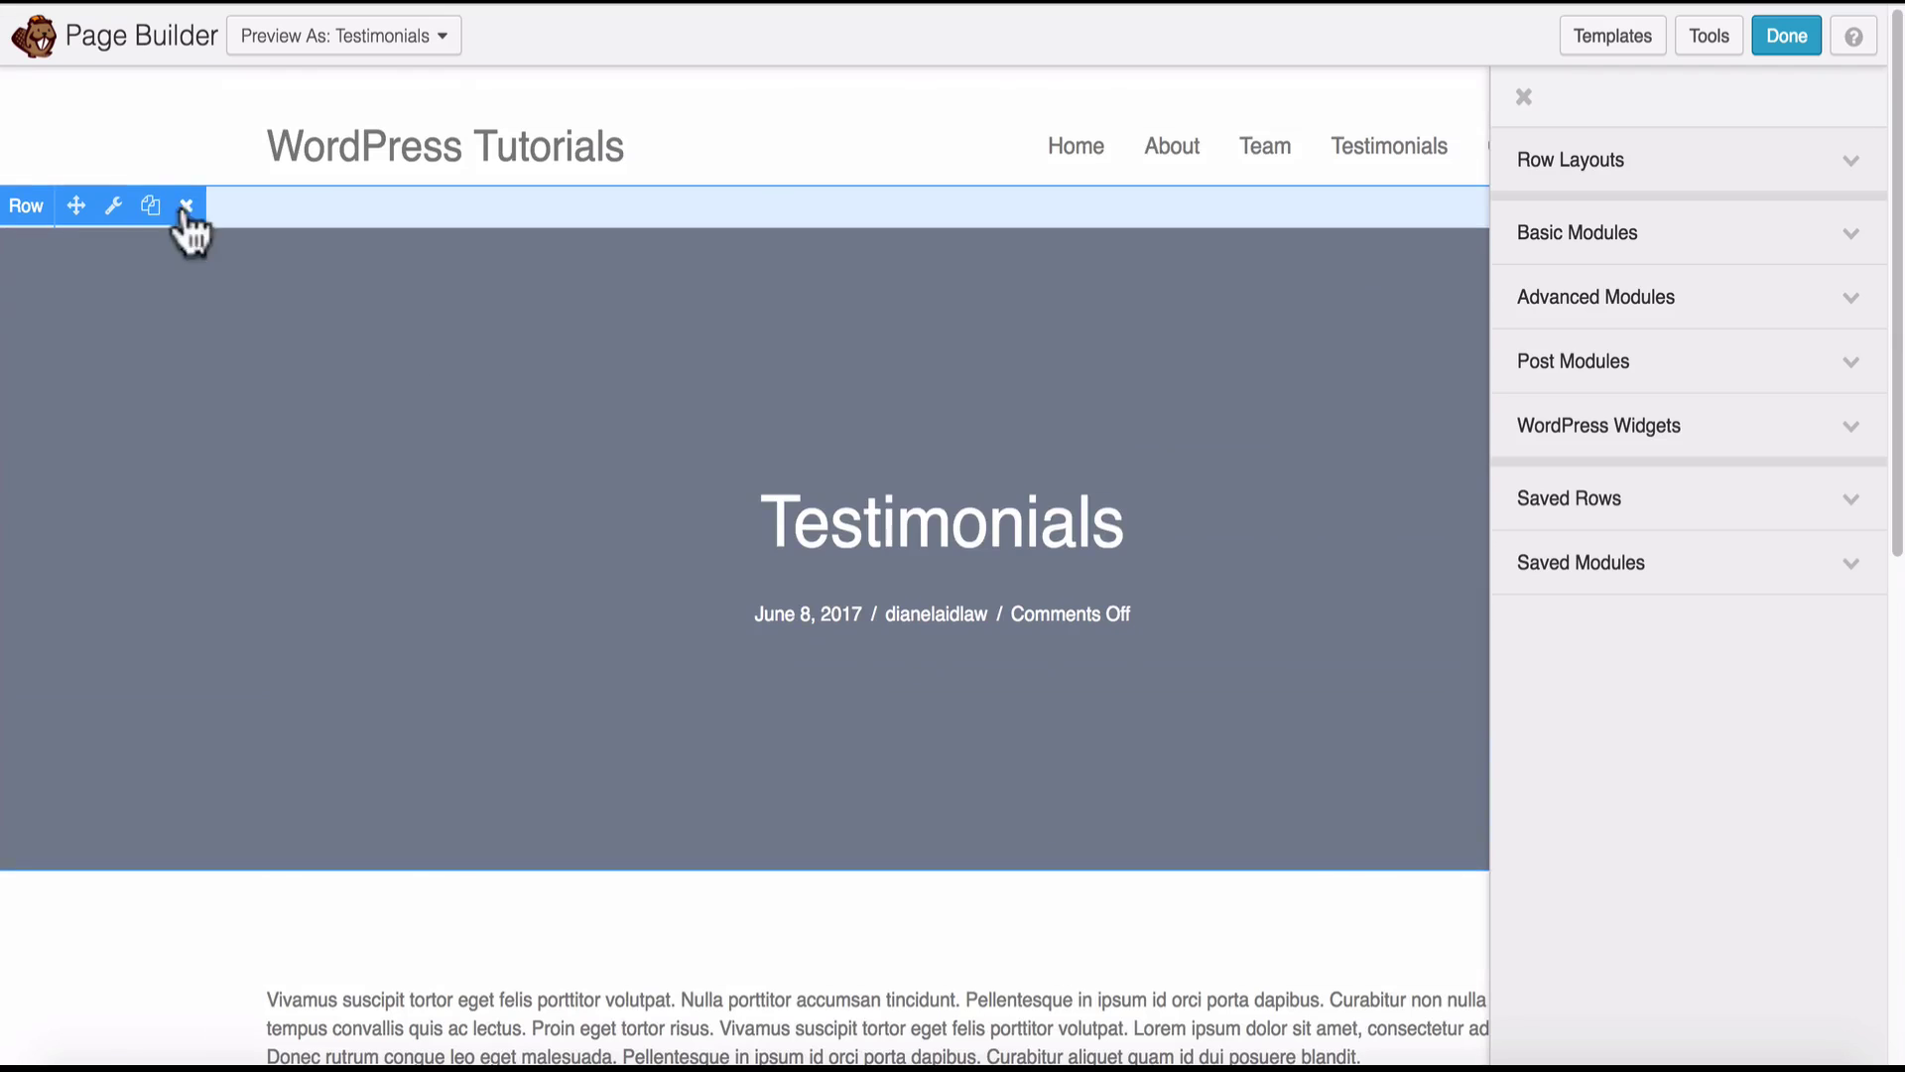
left_click(185, 220)
left_click(1206, 151)
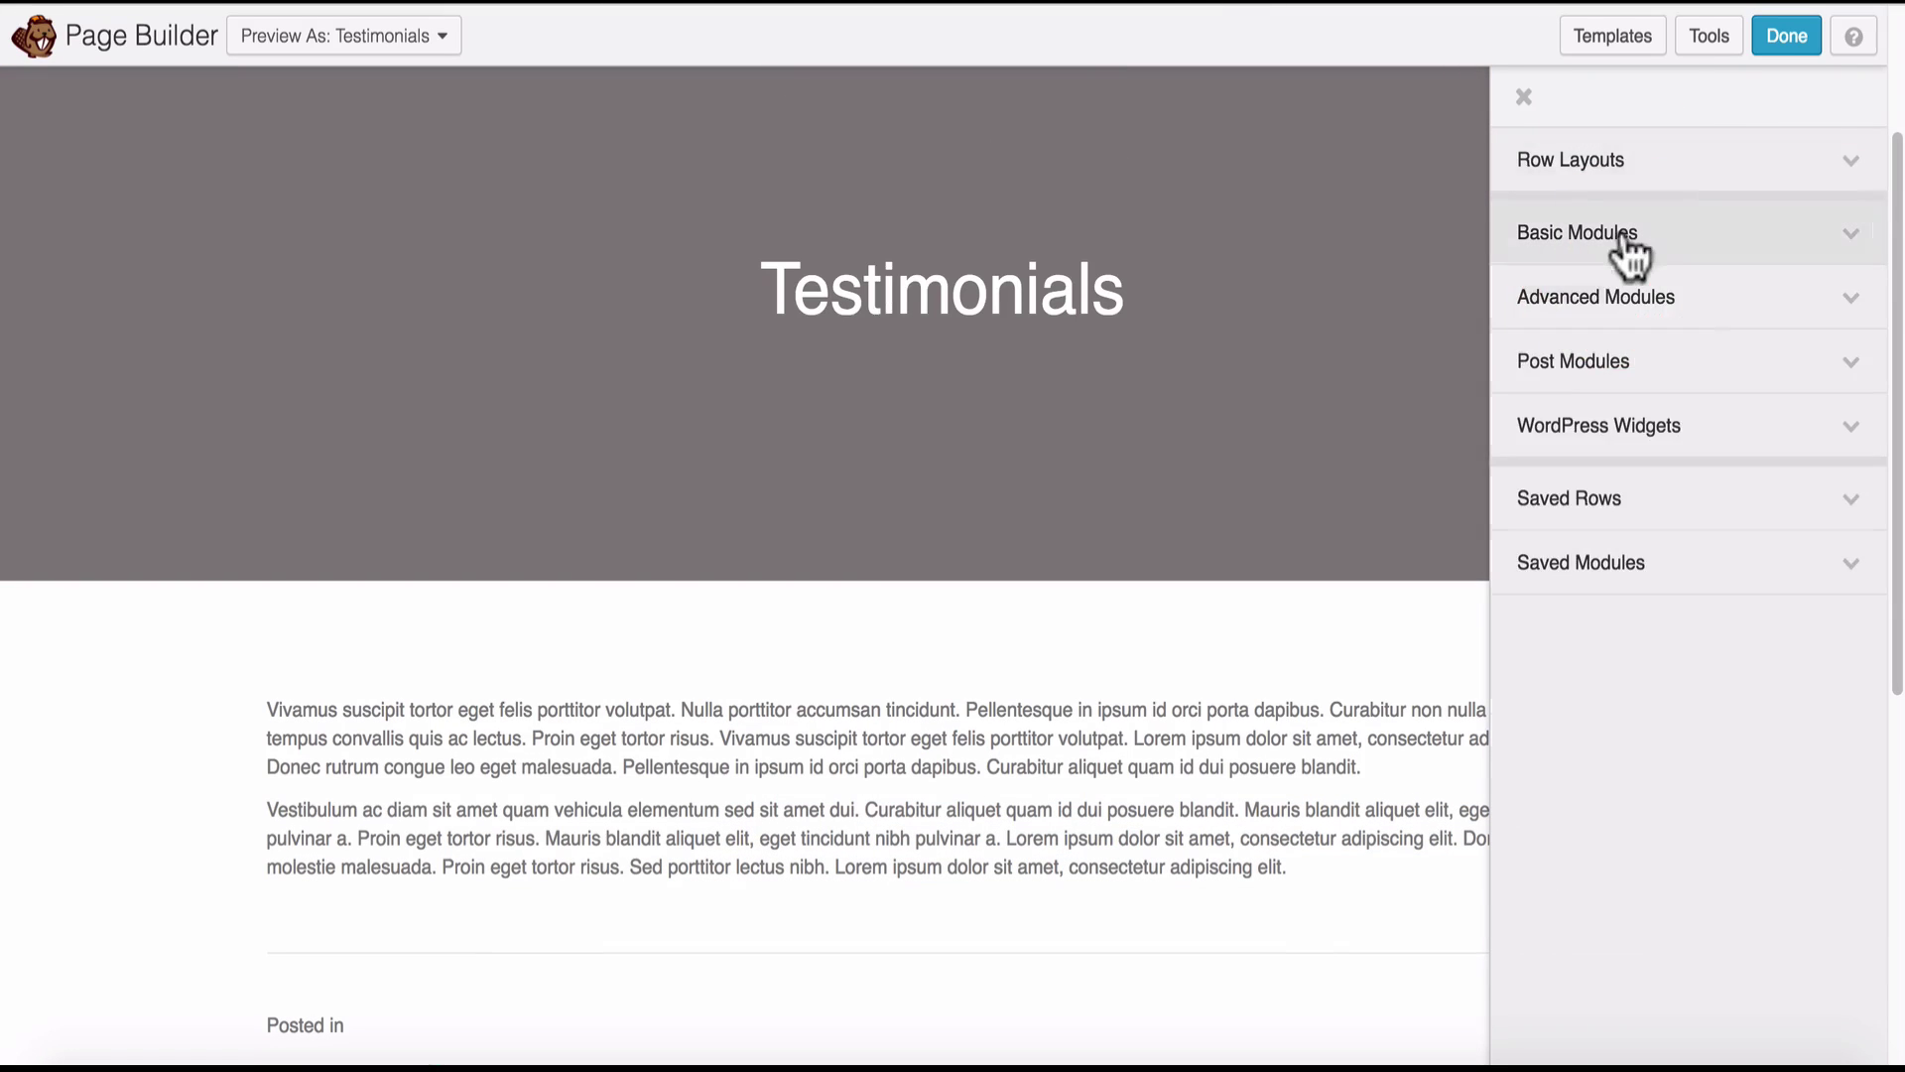
Place a Sidebar module into the page content set to Primary Sidebar and save it.
left_click(1616, 248)
left_click_drag(1675, 523, 234, 816)
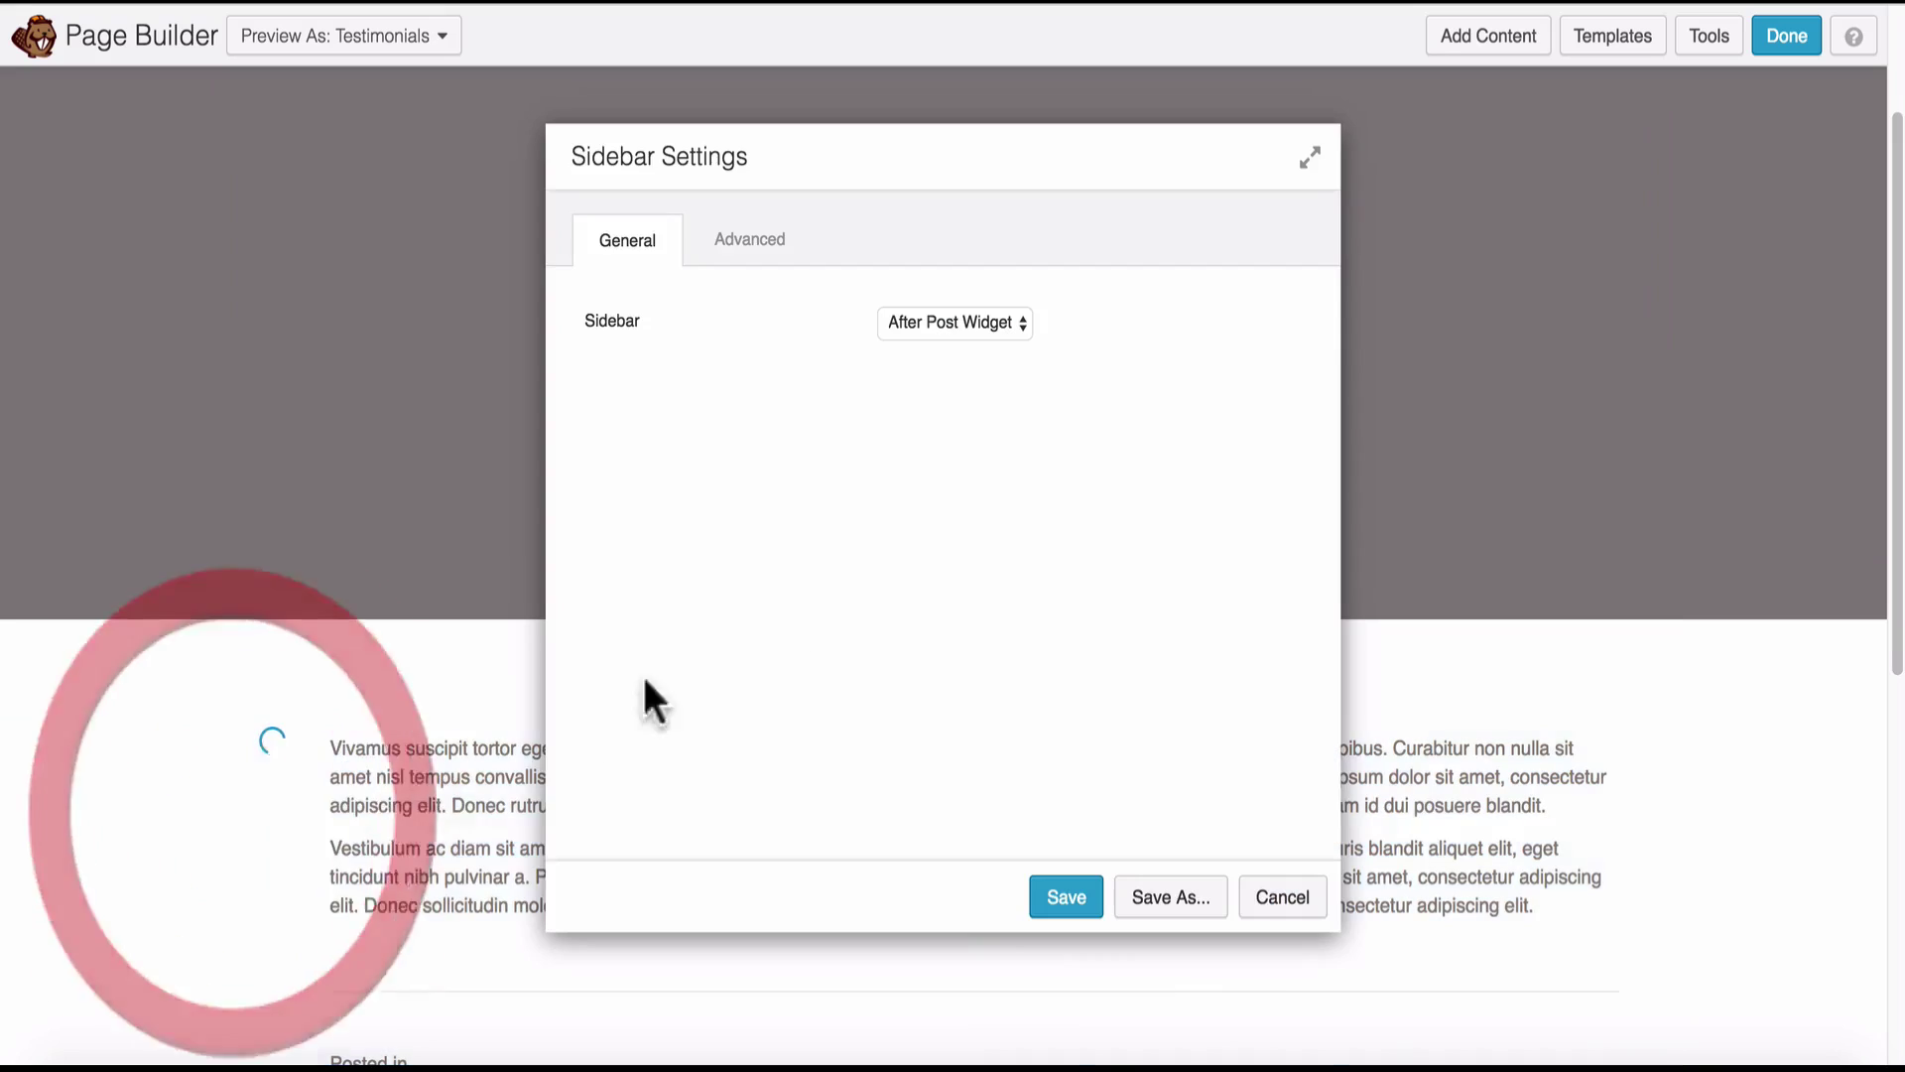
left_click(958, 318)
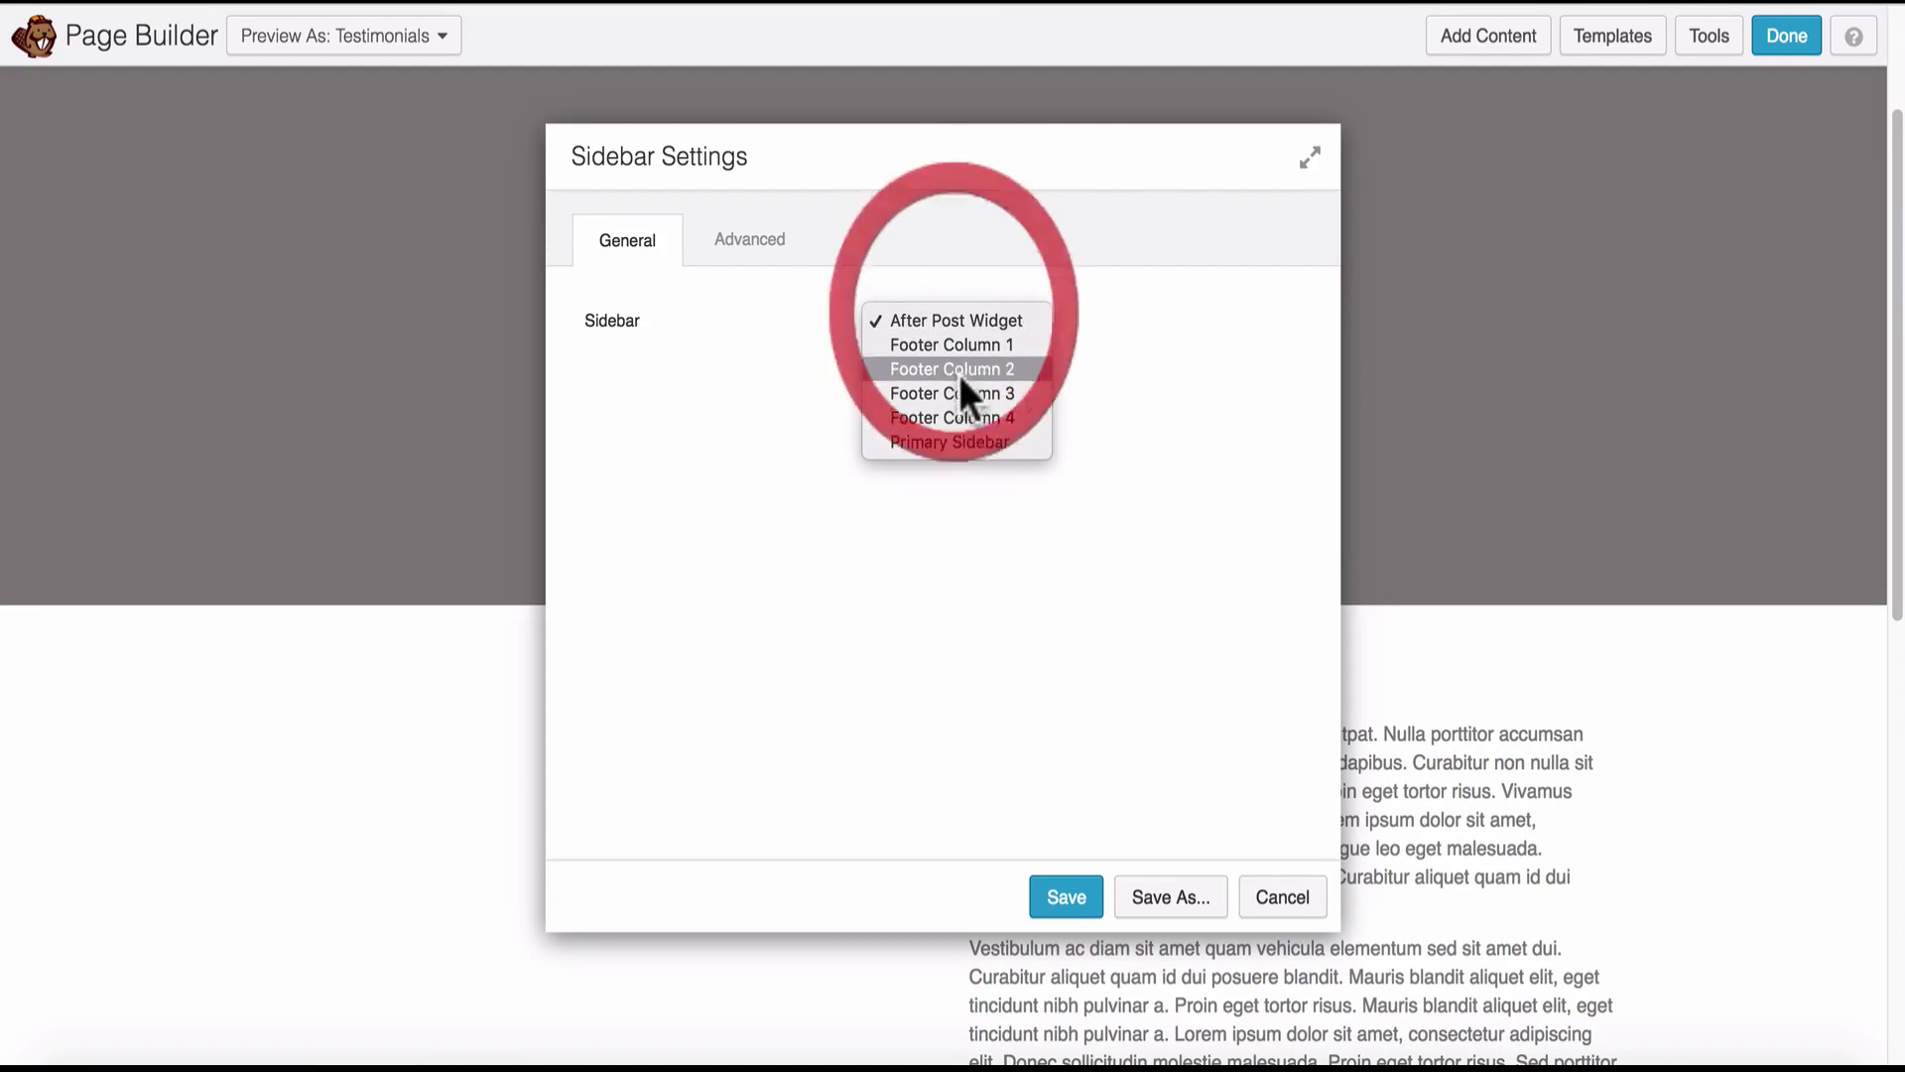
left_click(956, 439)
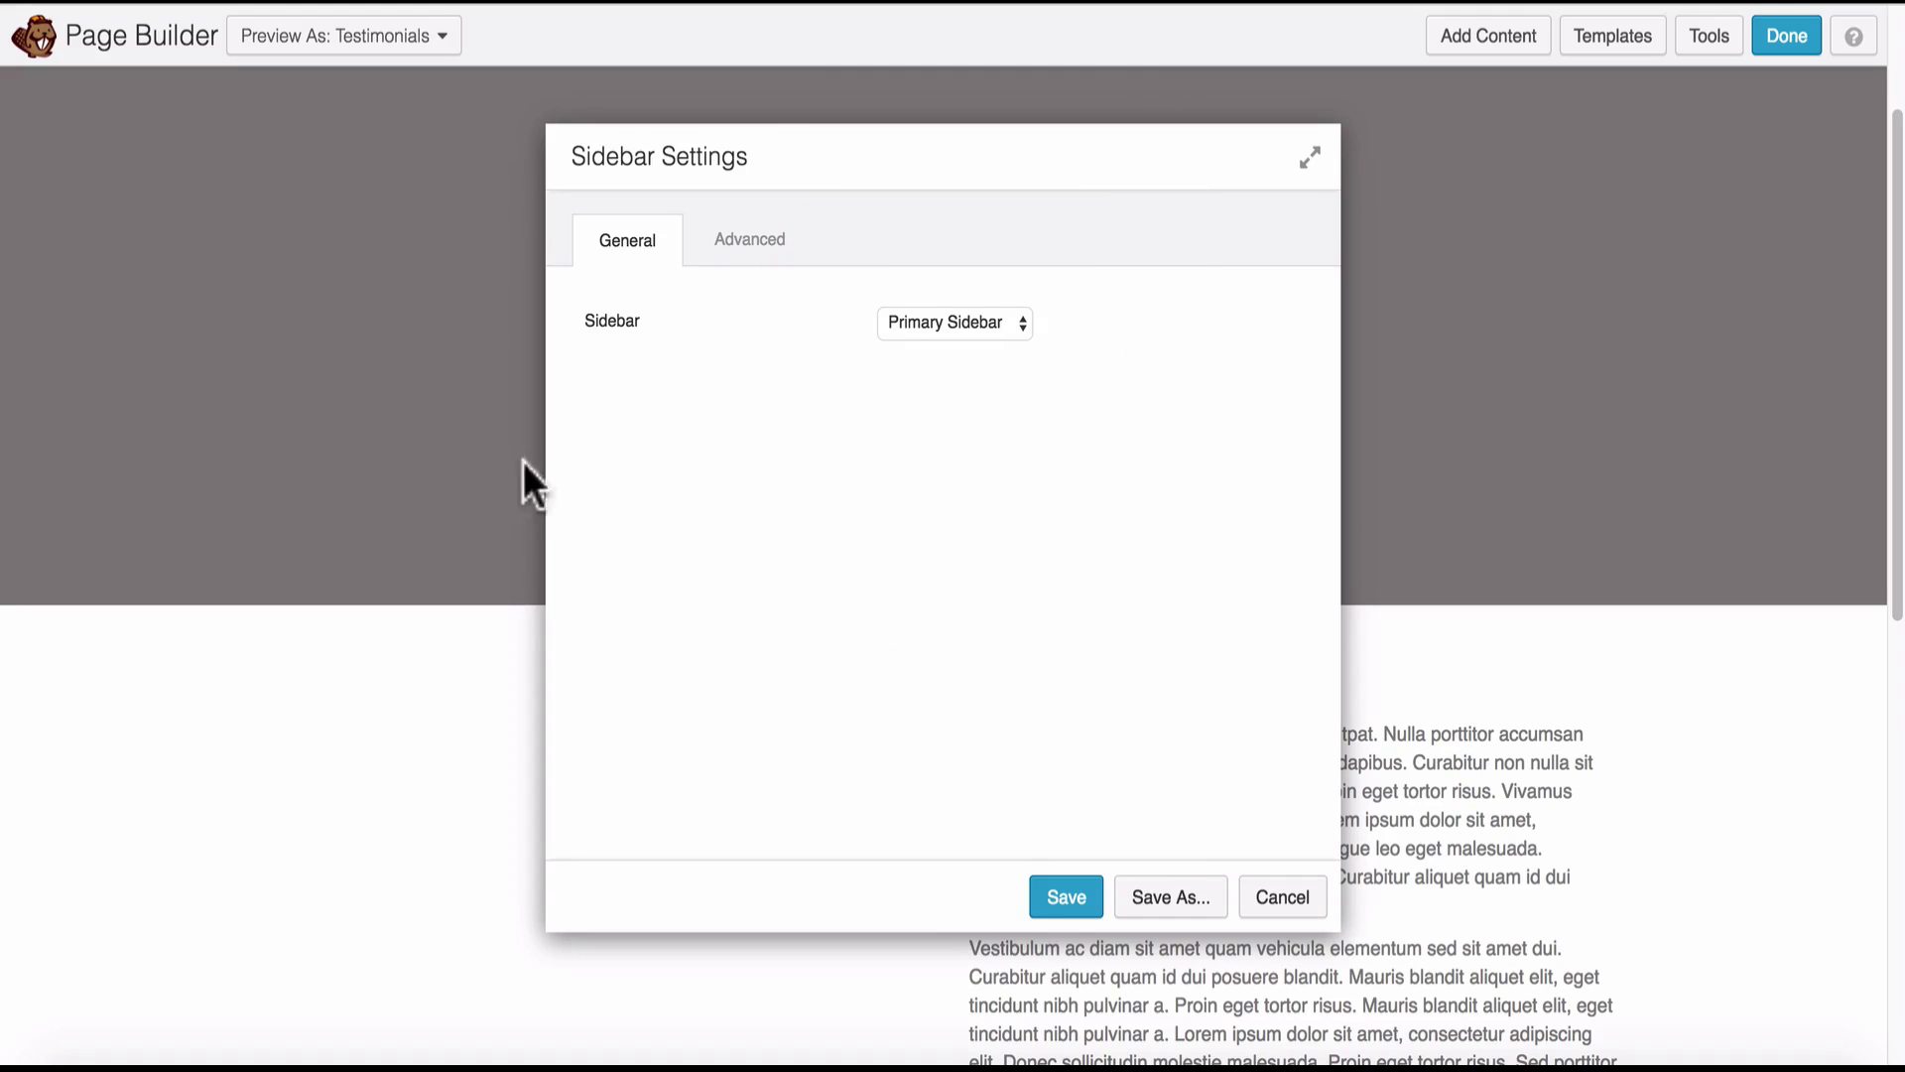
left_click(1065, 899)
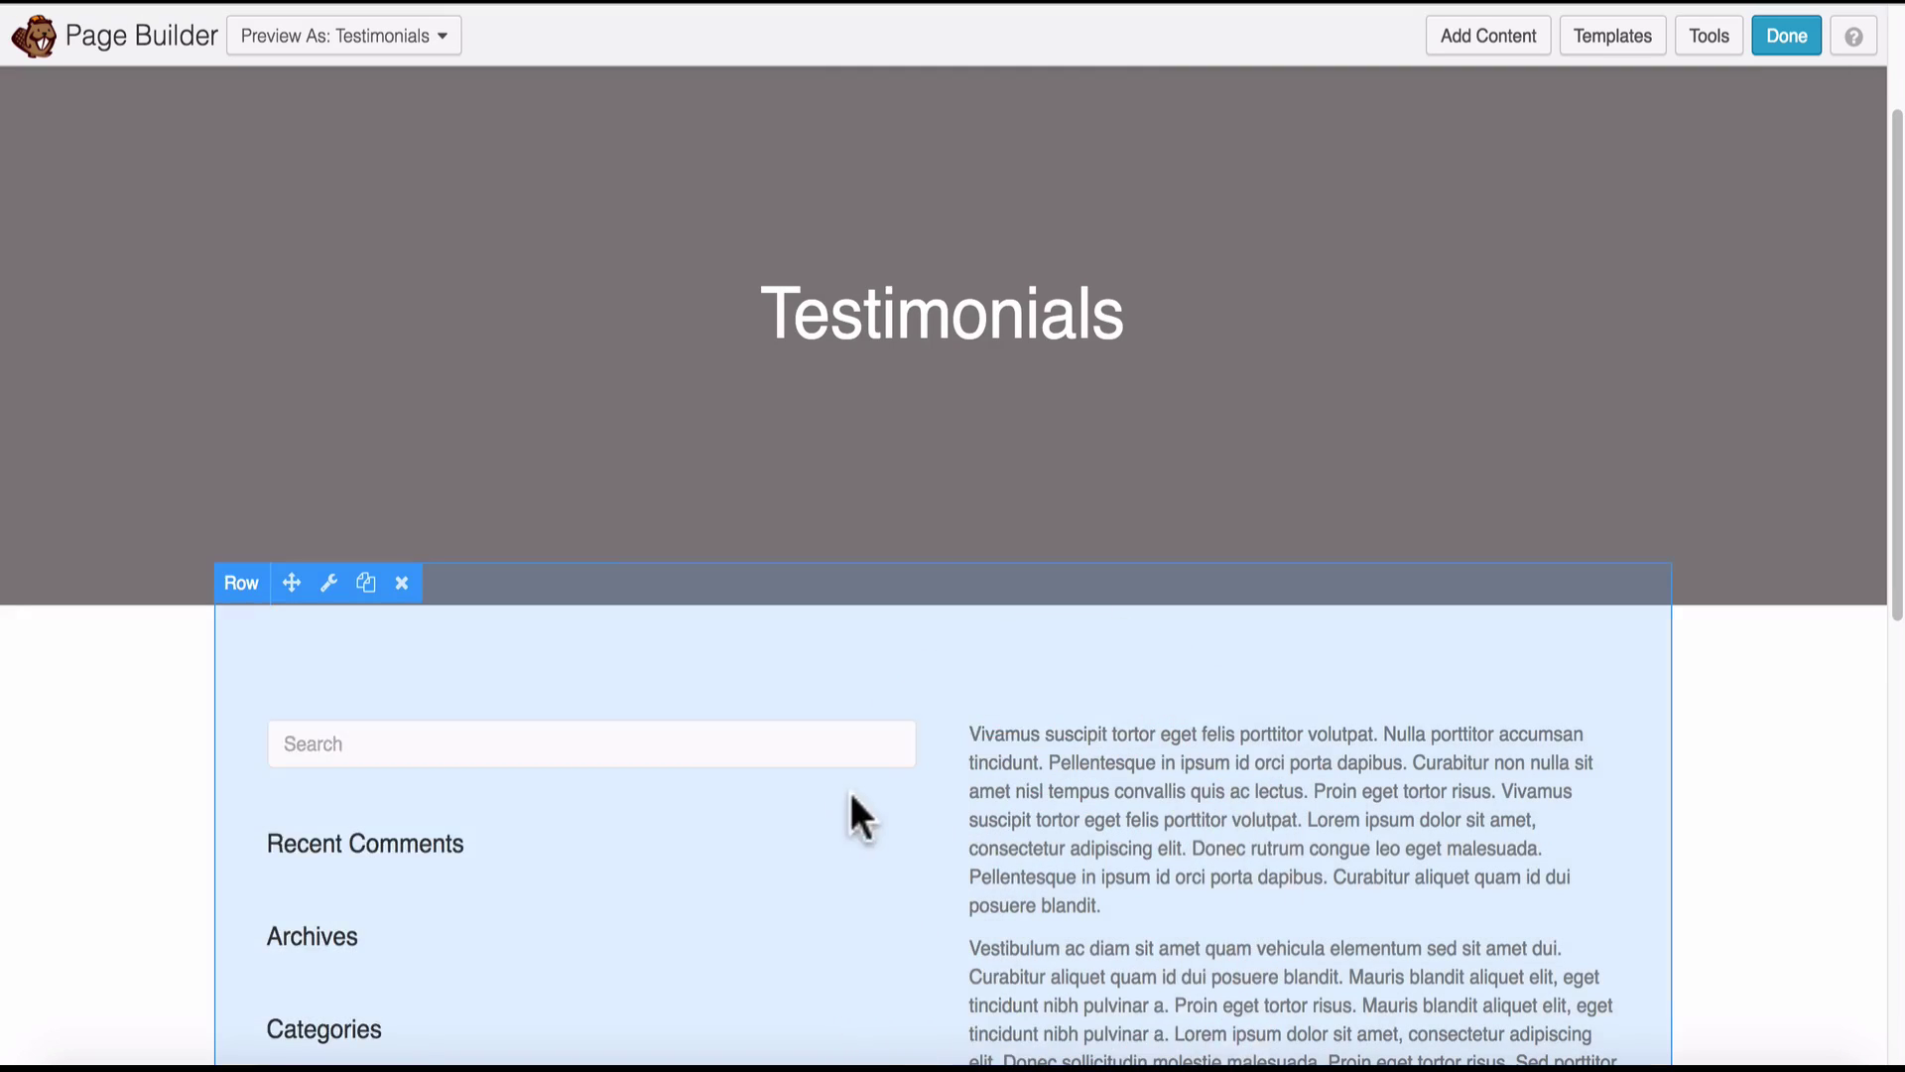
Narrow the sidebar column and place a Post Content module beside it.
scroll(850, 794, "down", 5)
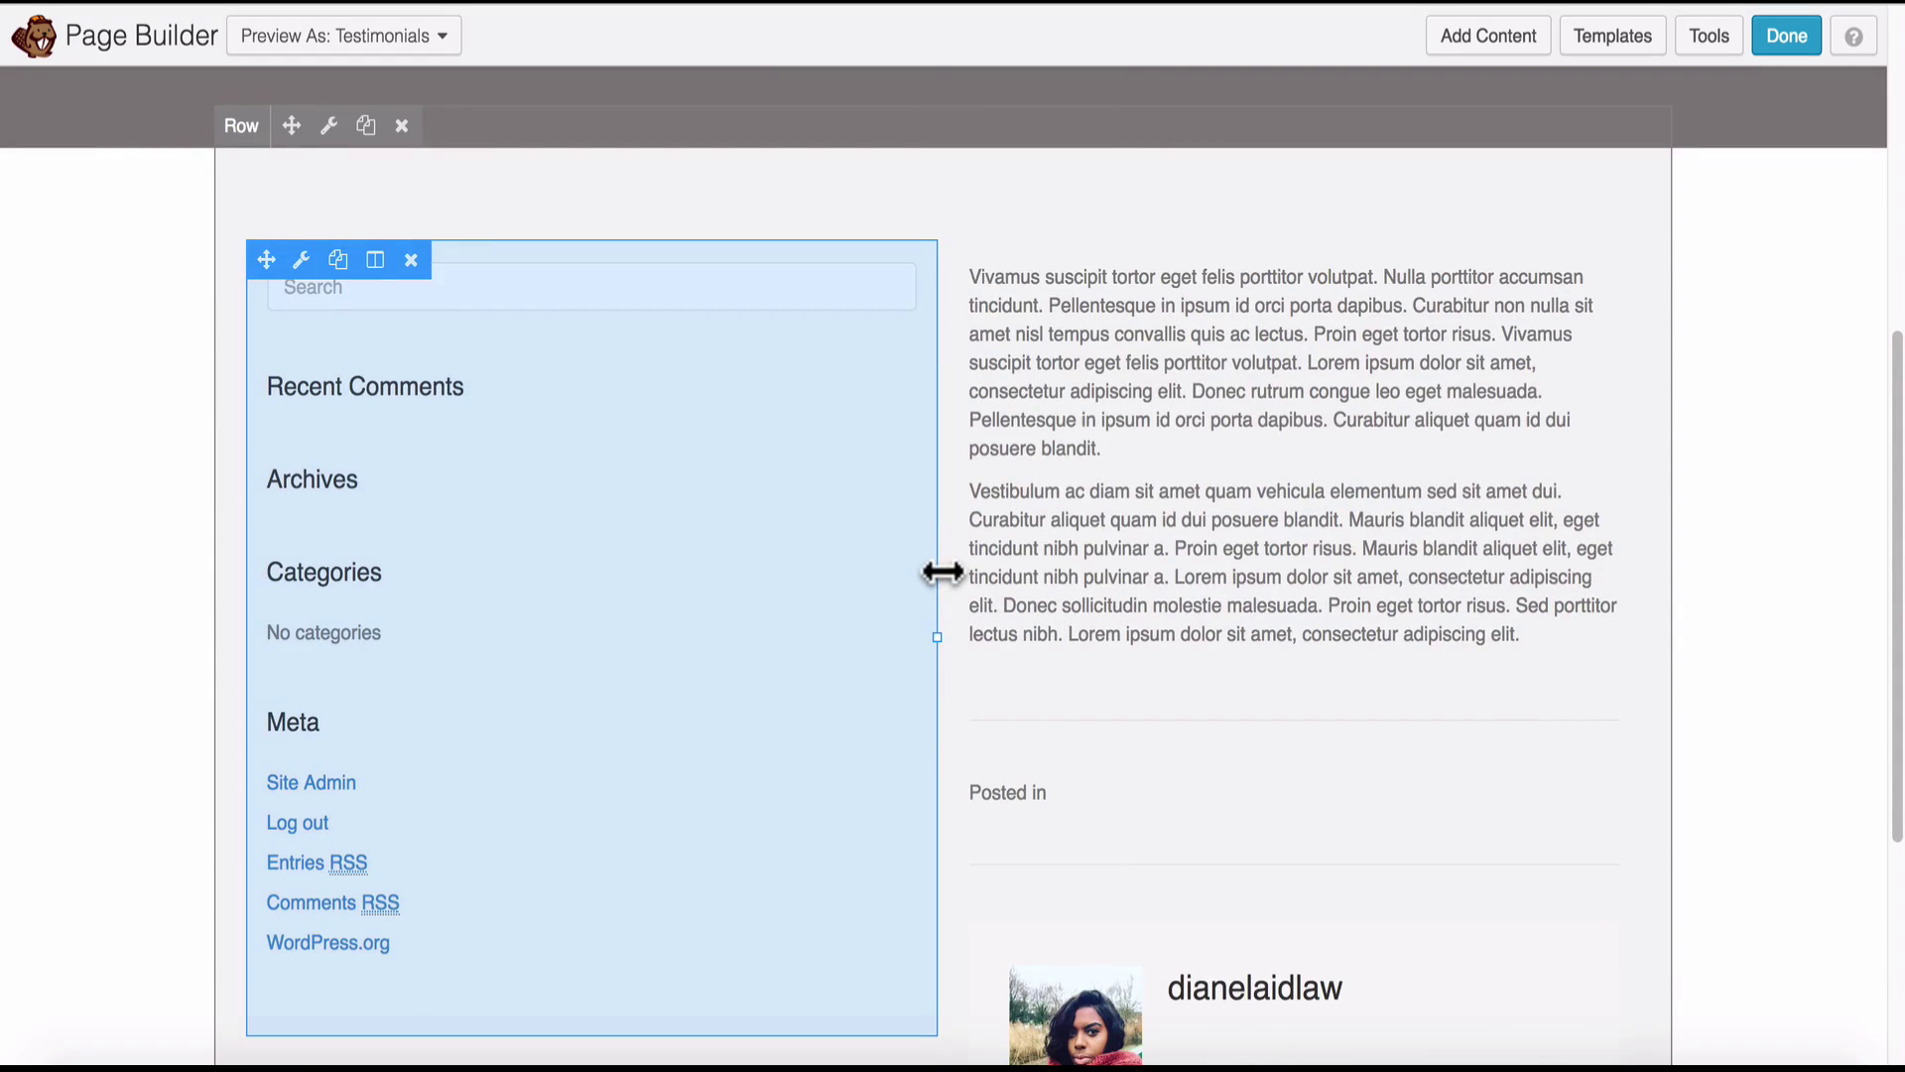
left_click_drag(942, 572, 821, 556)
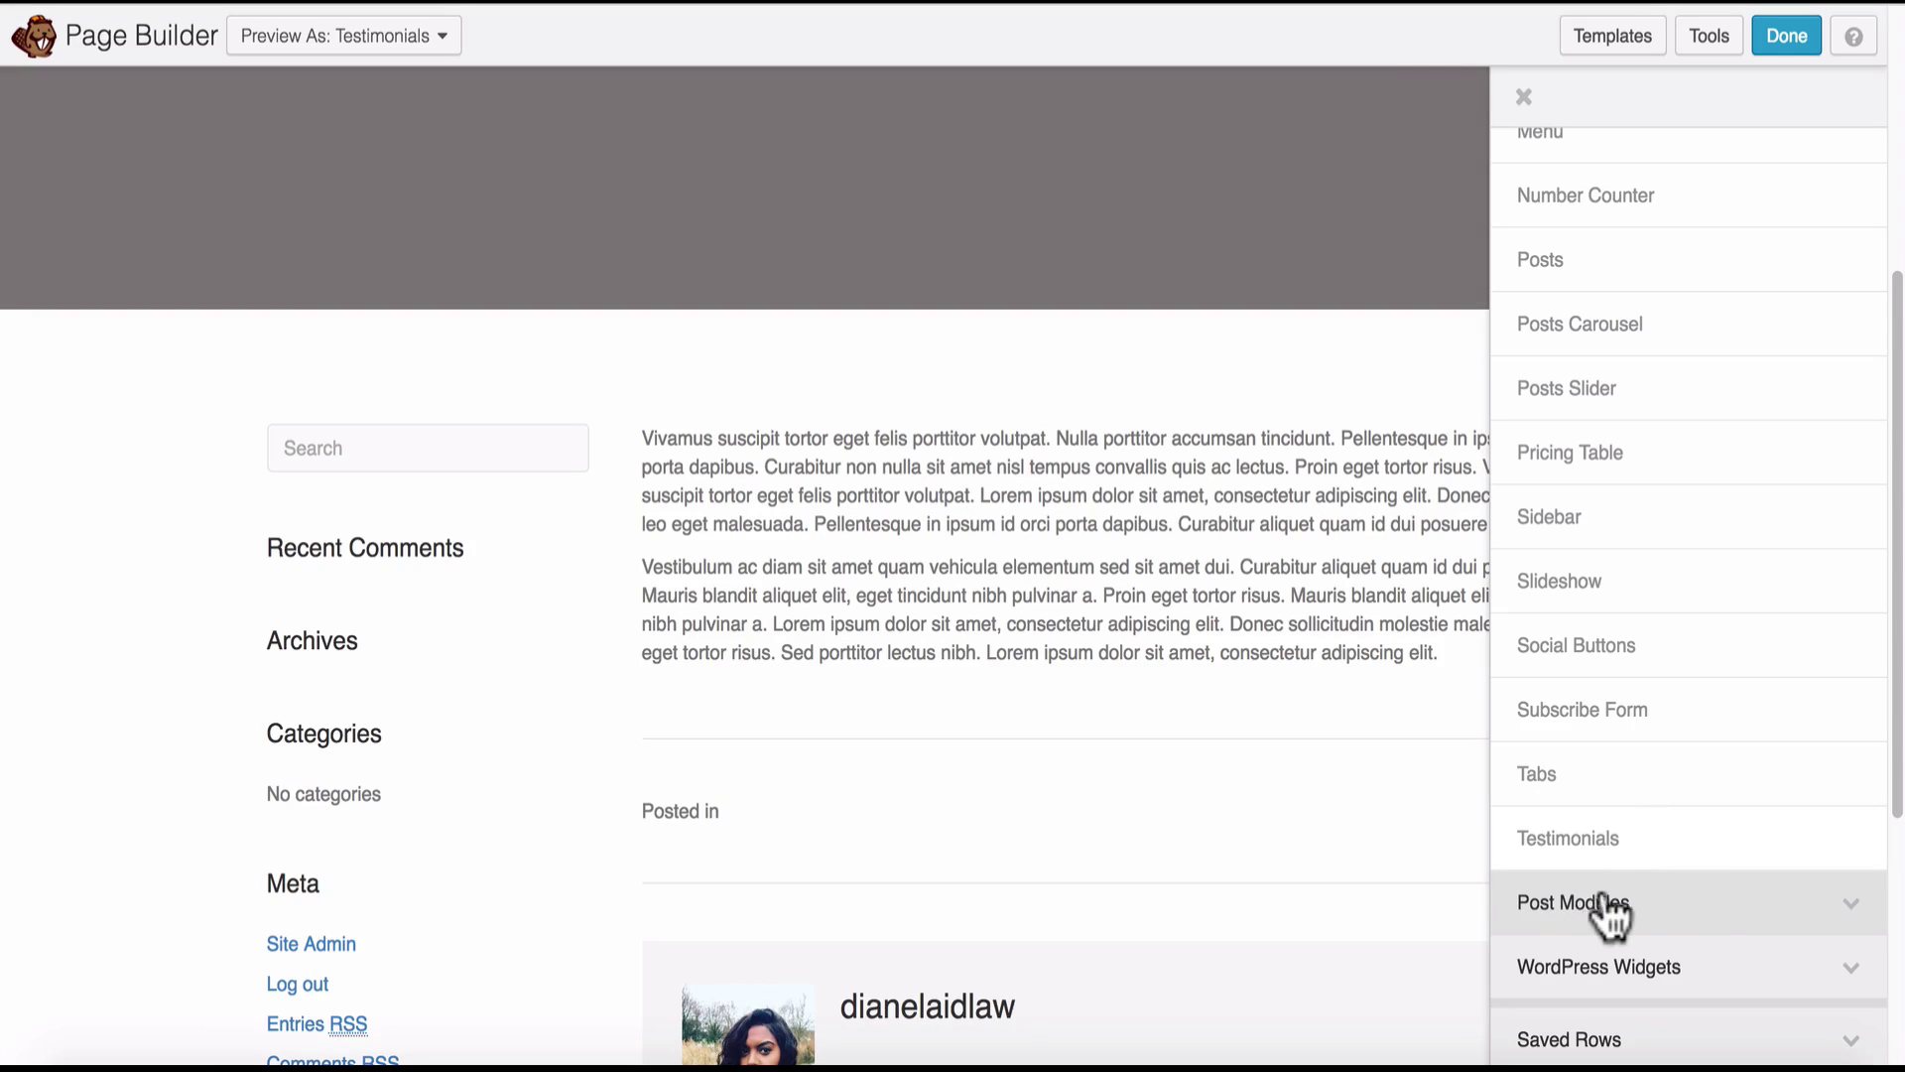
left_click(1702, 903)
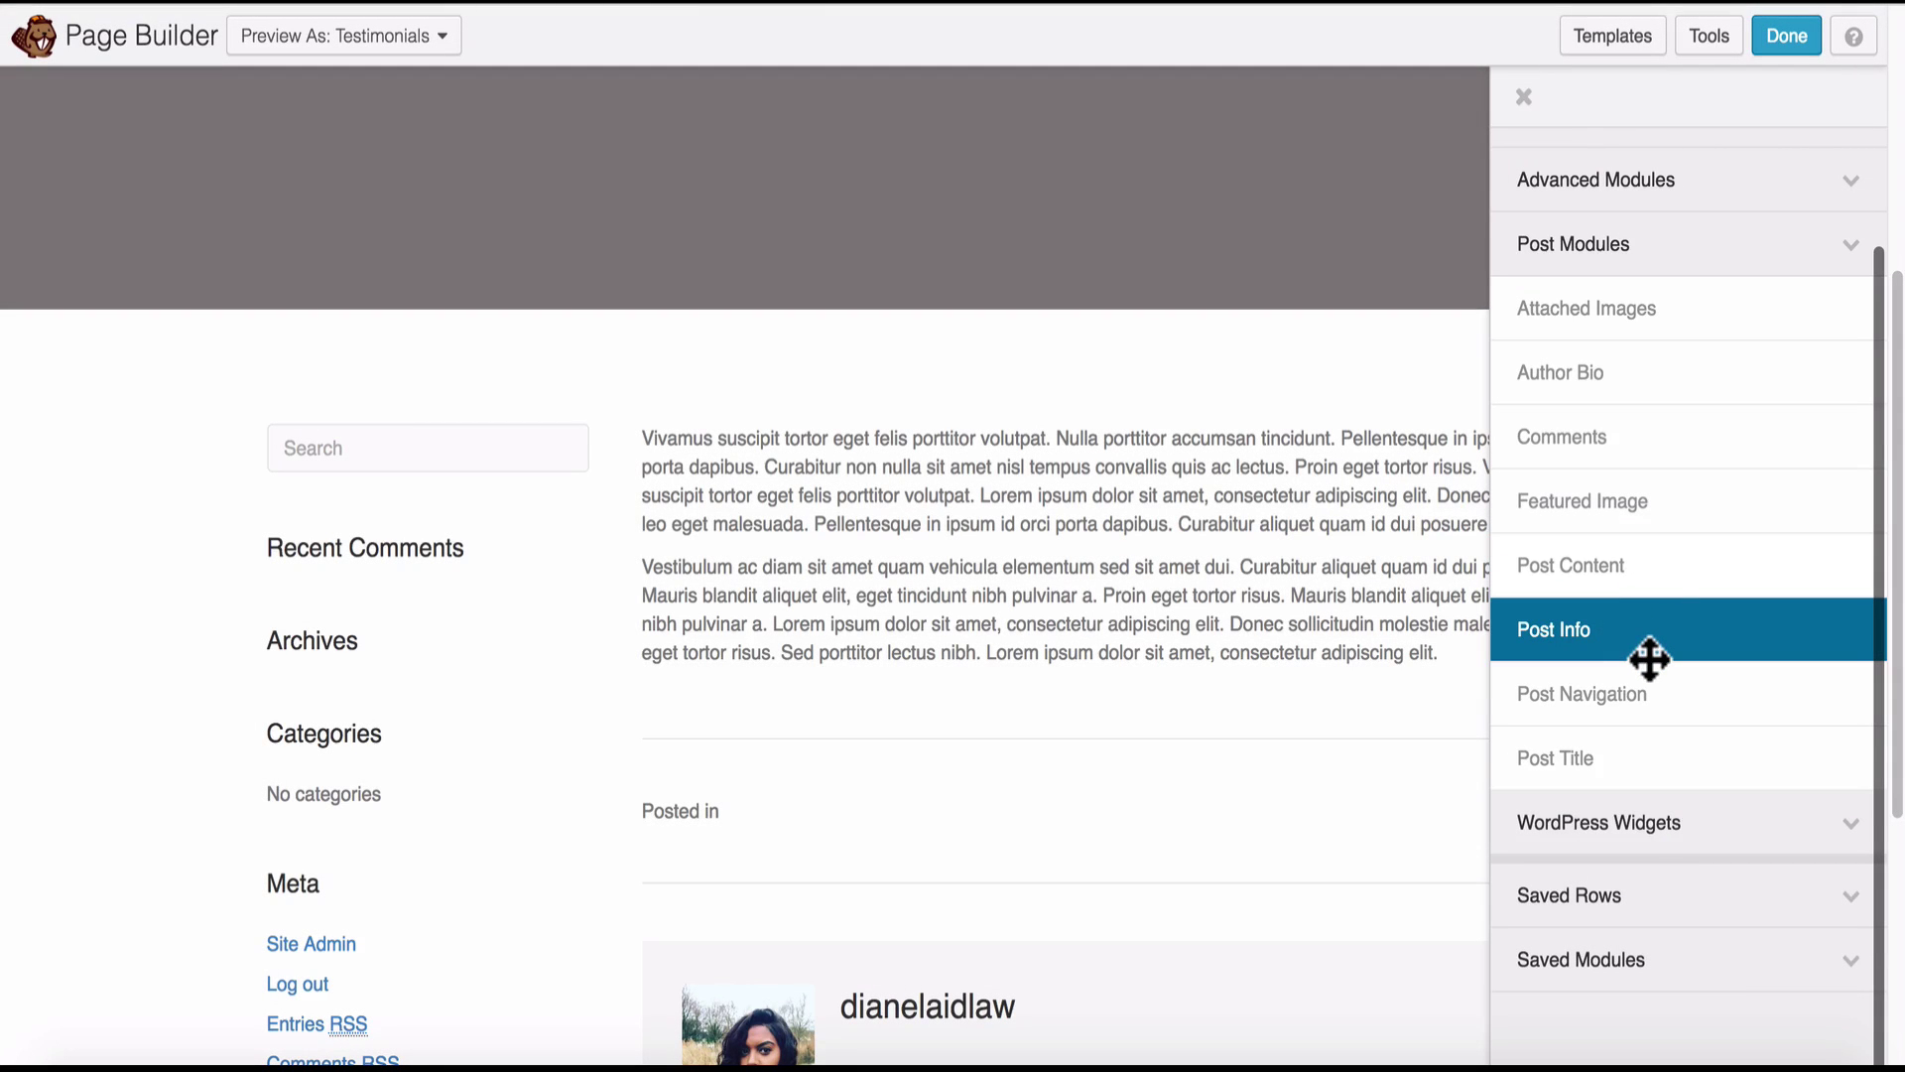
left_click_drag(1641, 569, 1278, 506)
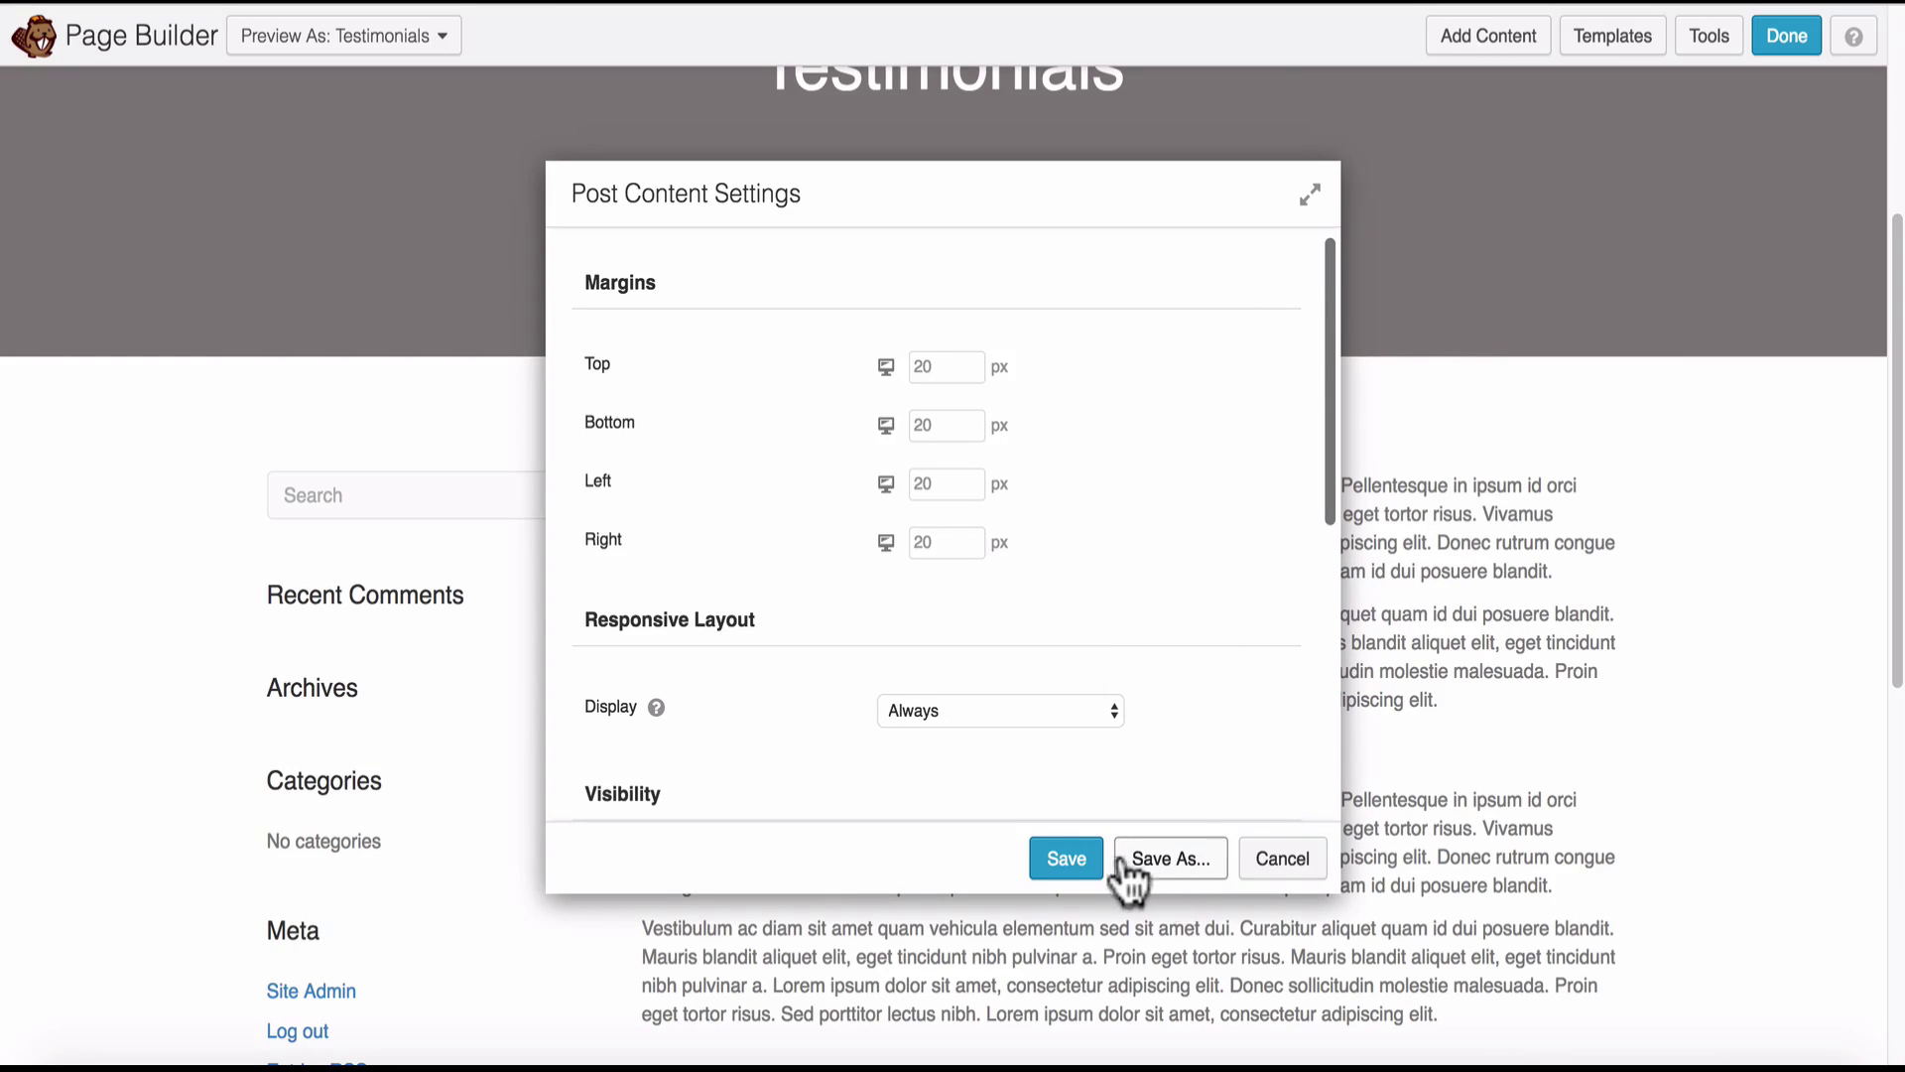
left_click(1067, 859)
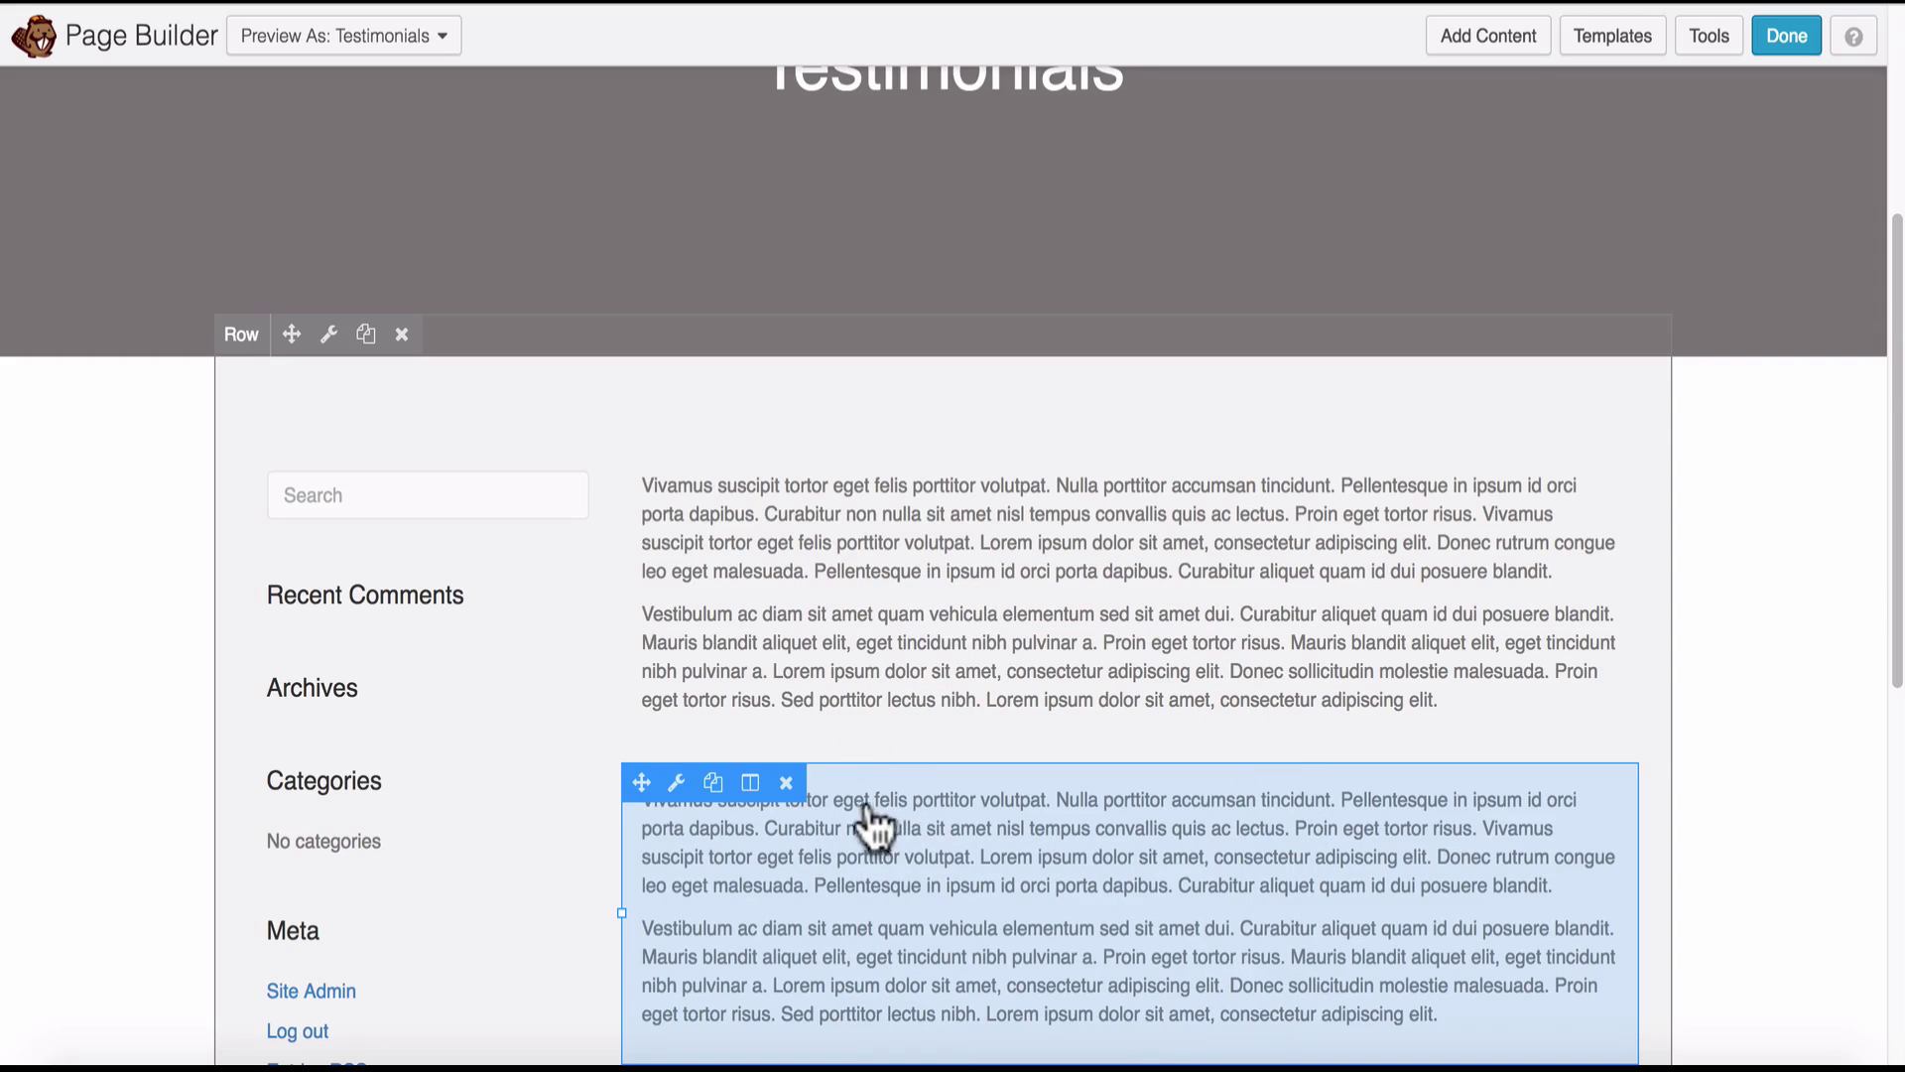
Delete the duplicate post text, the author bio box and the Posted in line.
left_click(787, 784)
left_click(1205, 153)
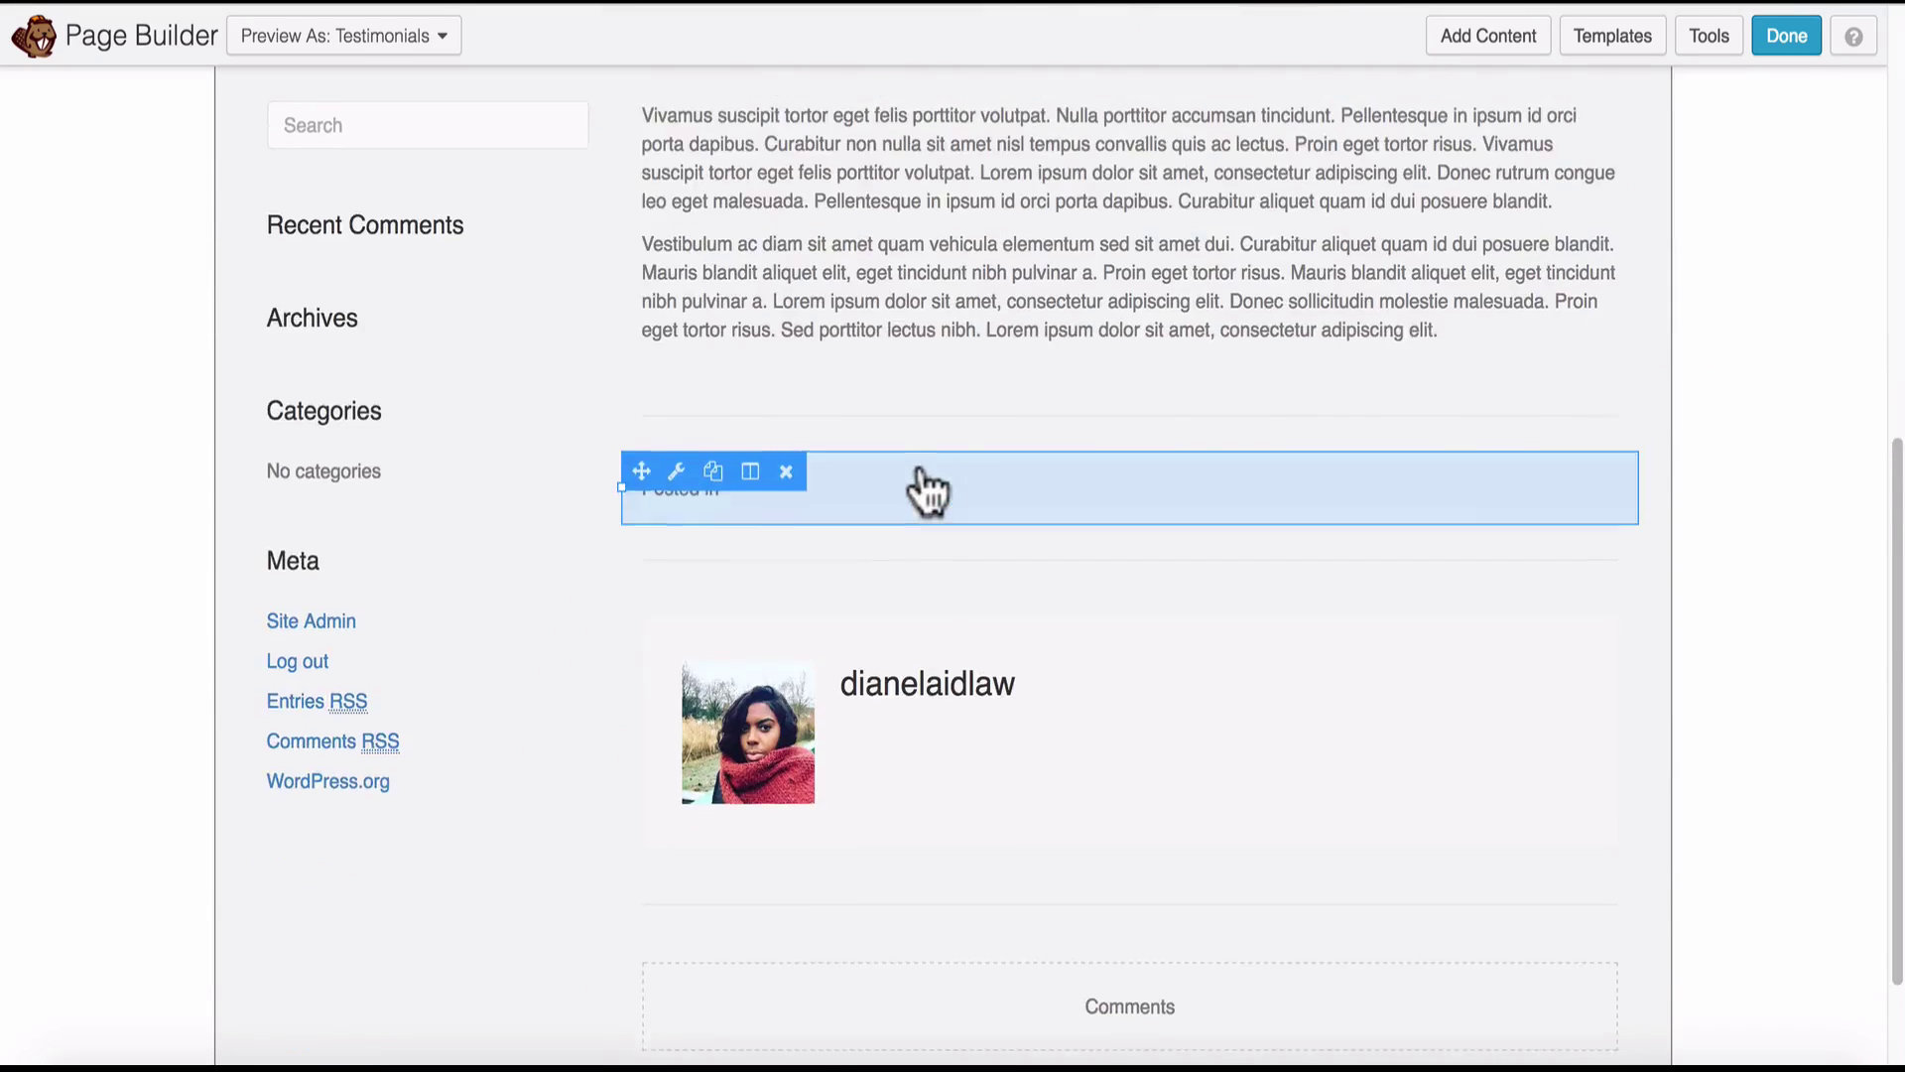
left_click(783, 442)
left_click(1217, 156)
left_click(786, 500)
left_click(1211, 155)
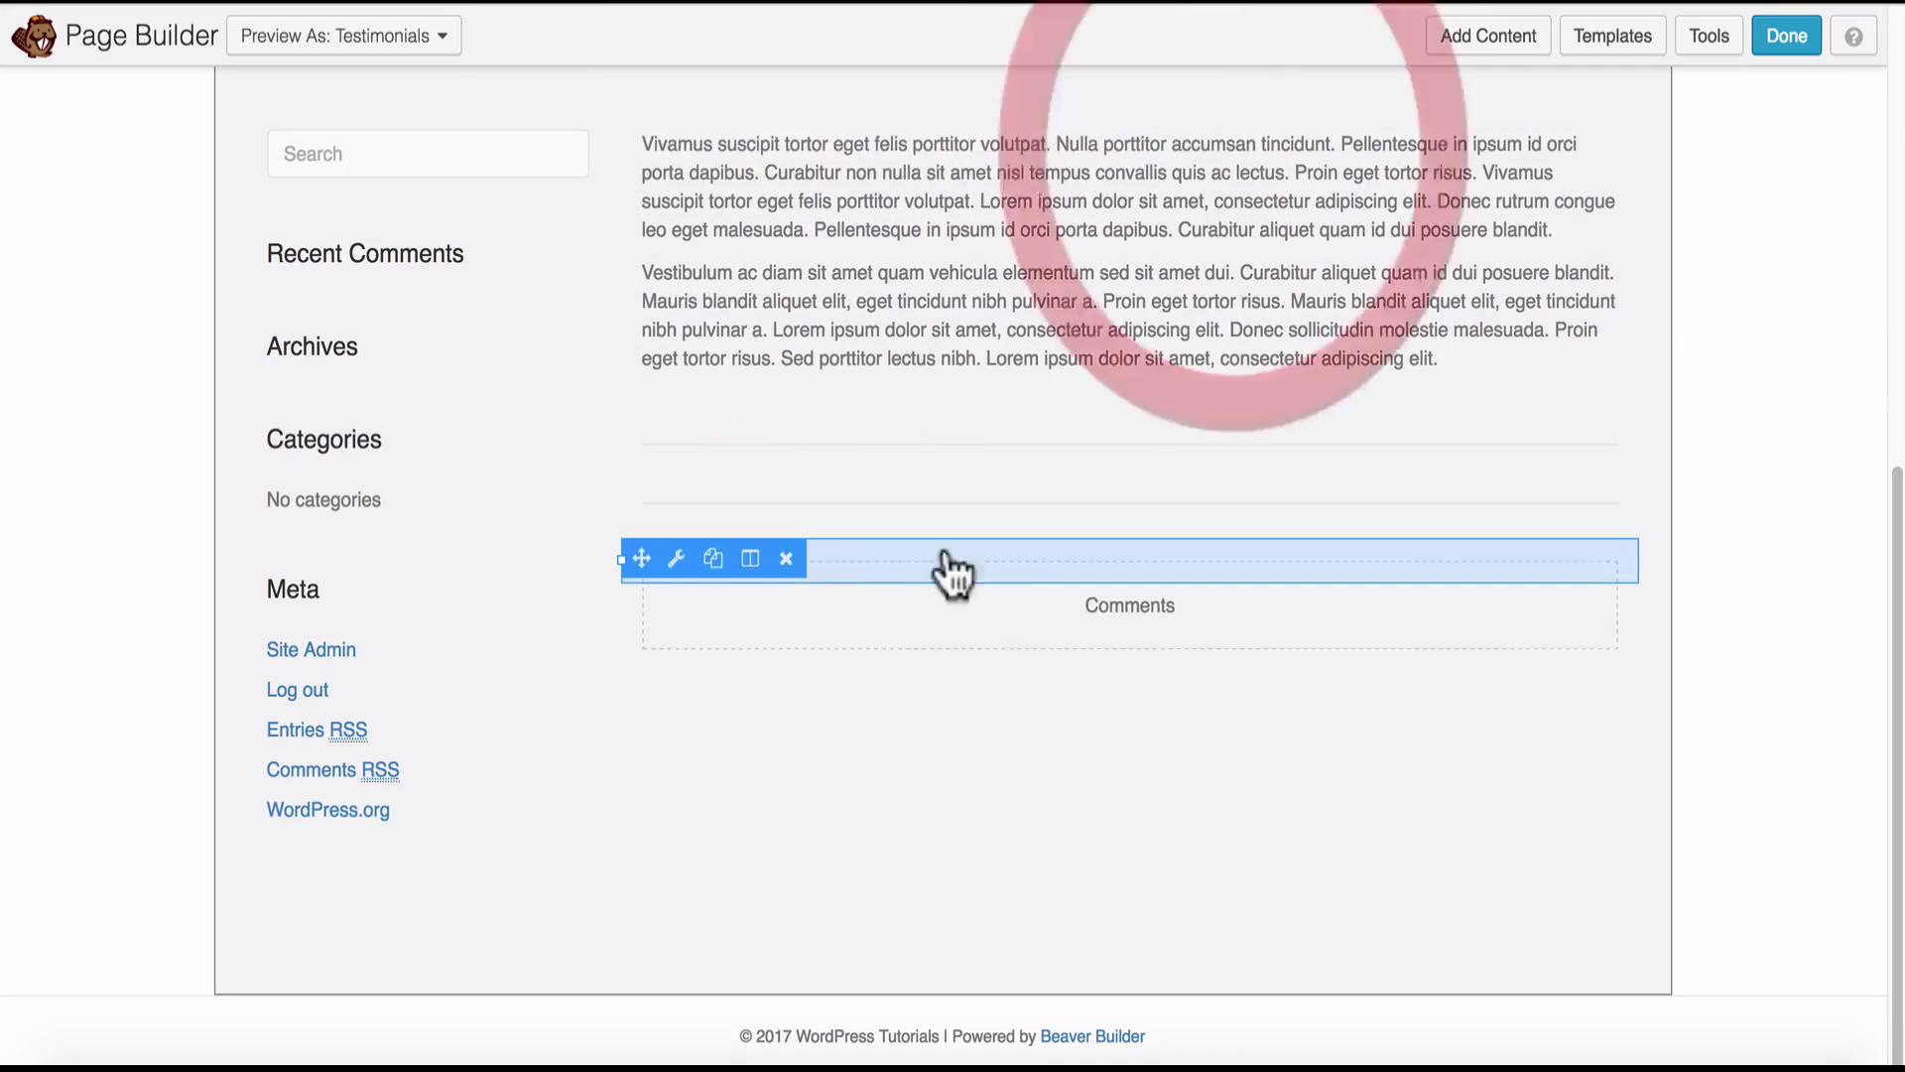
scroll(855, 397, "up", 5)
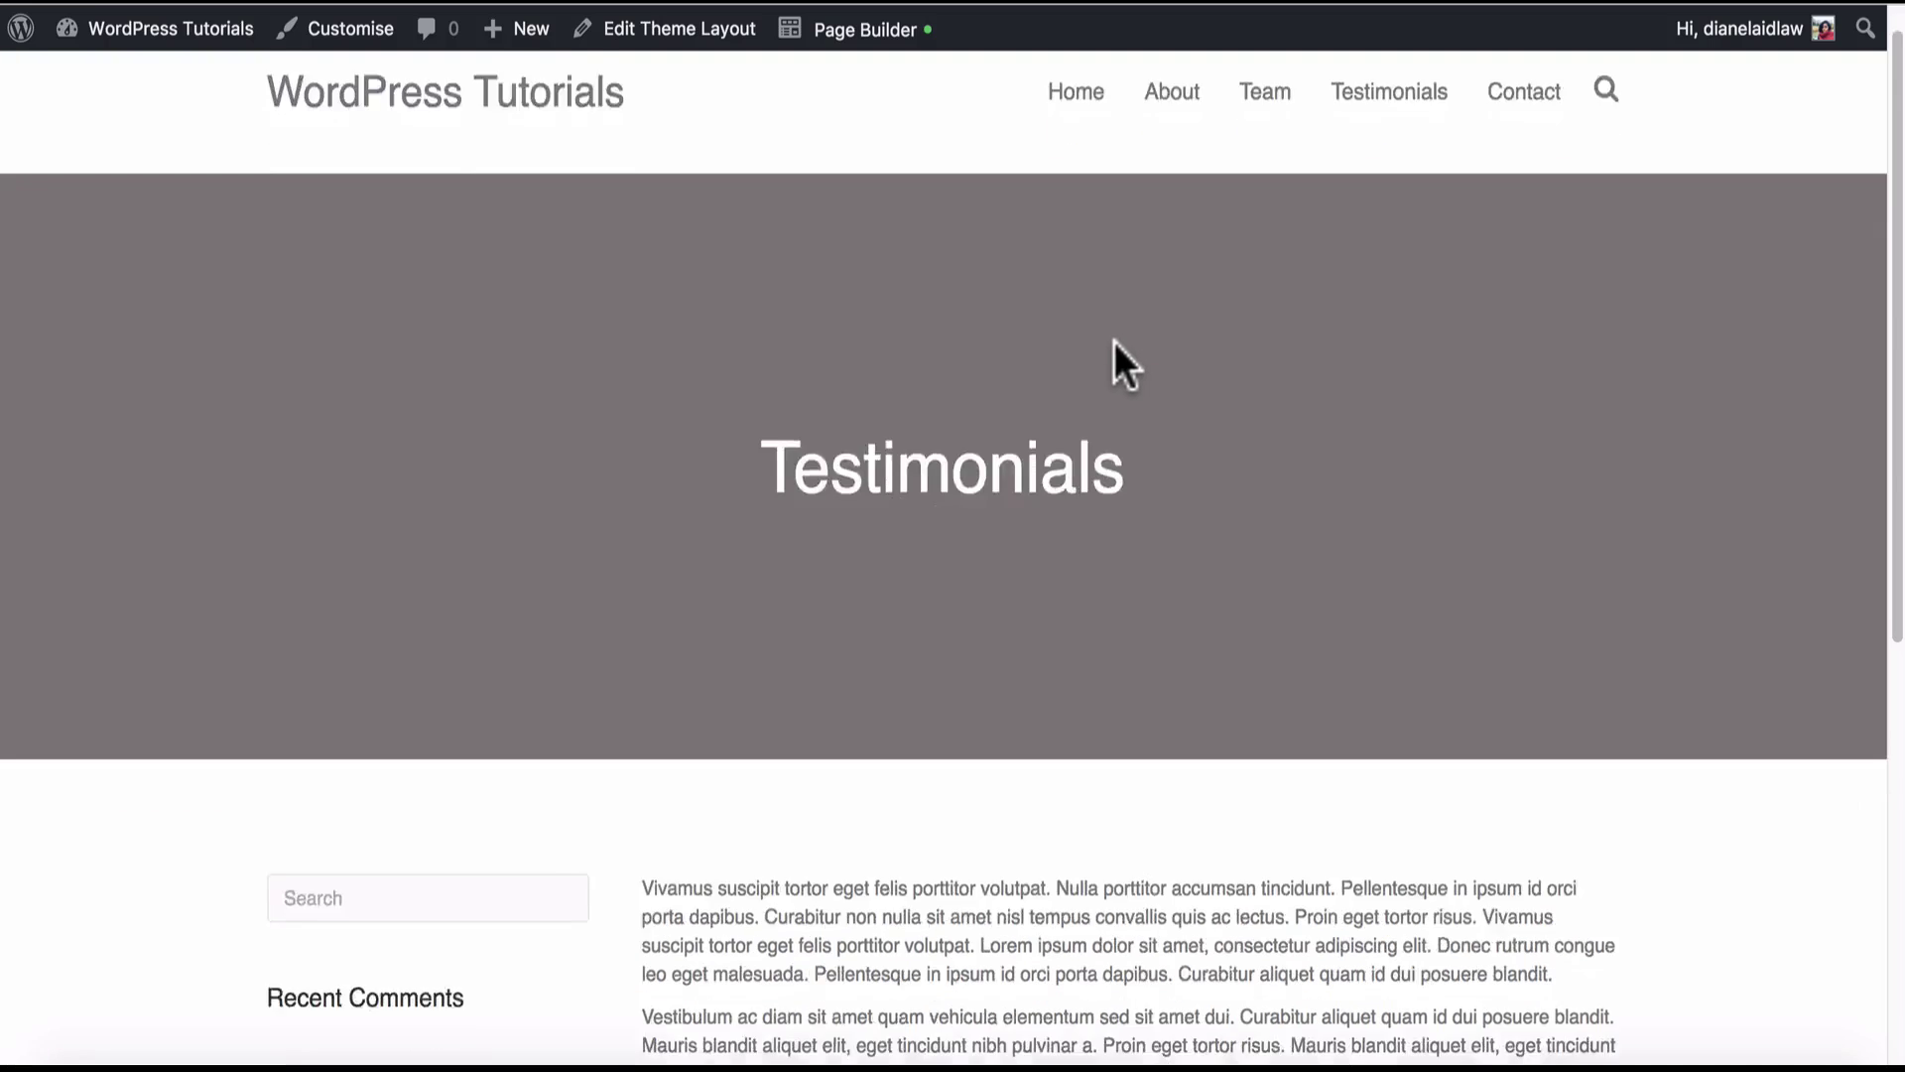
View the About, Testimonials and Team pages on the live site.
left_click(1174, 132)
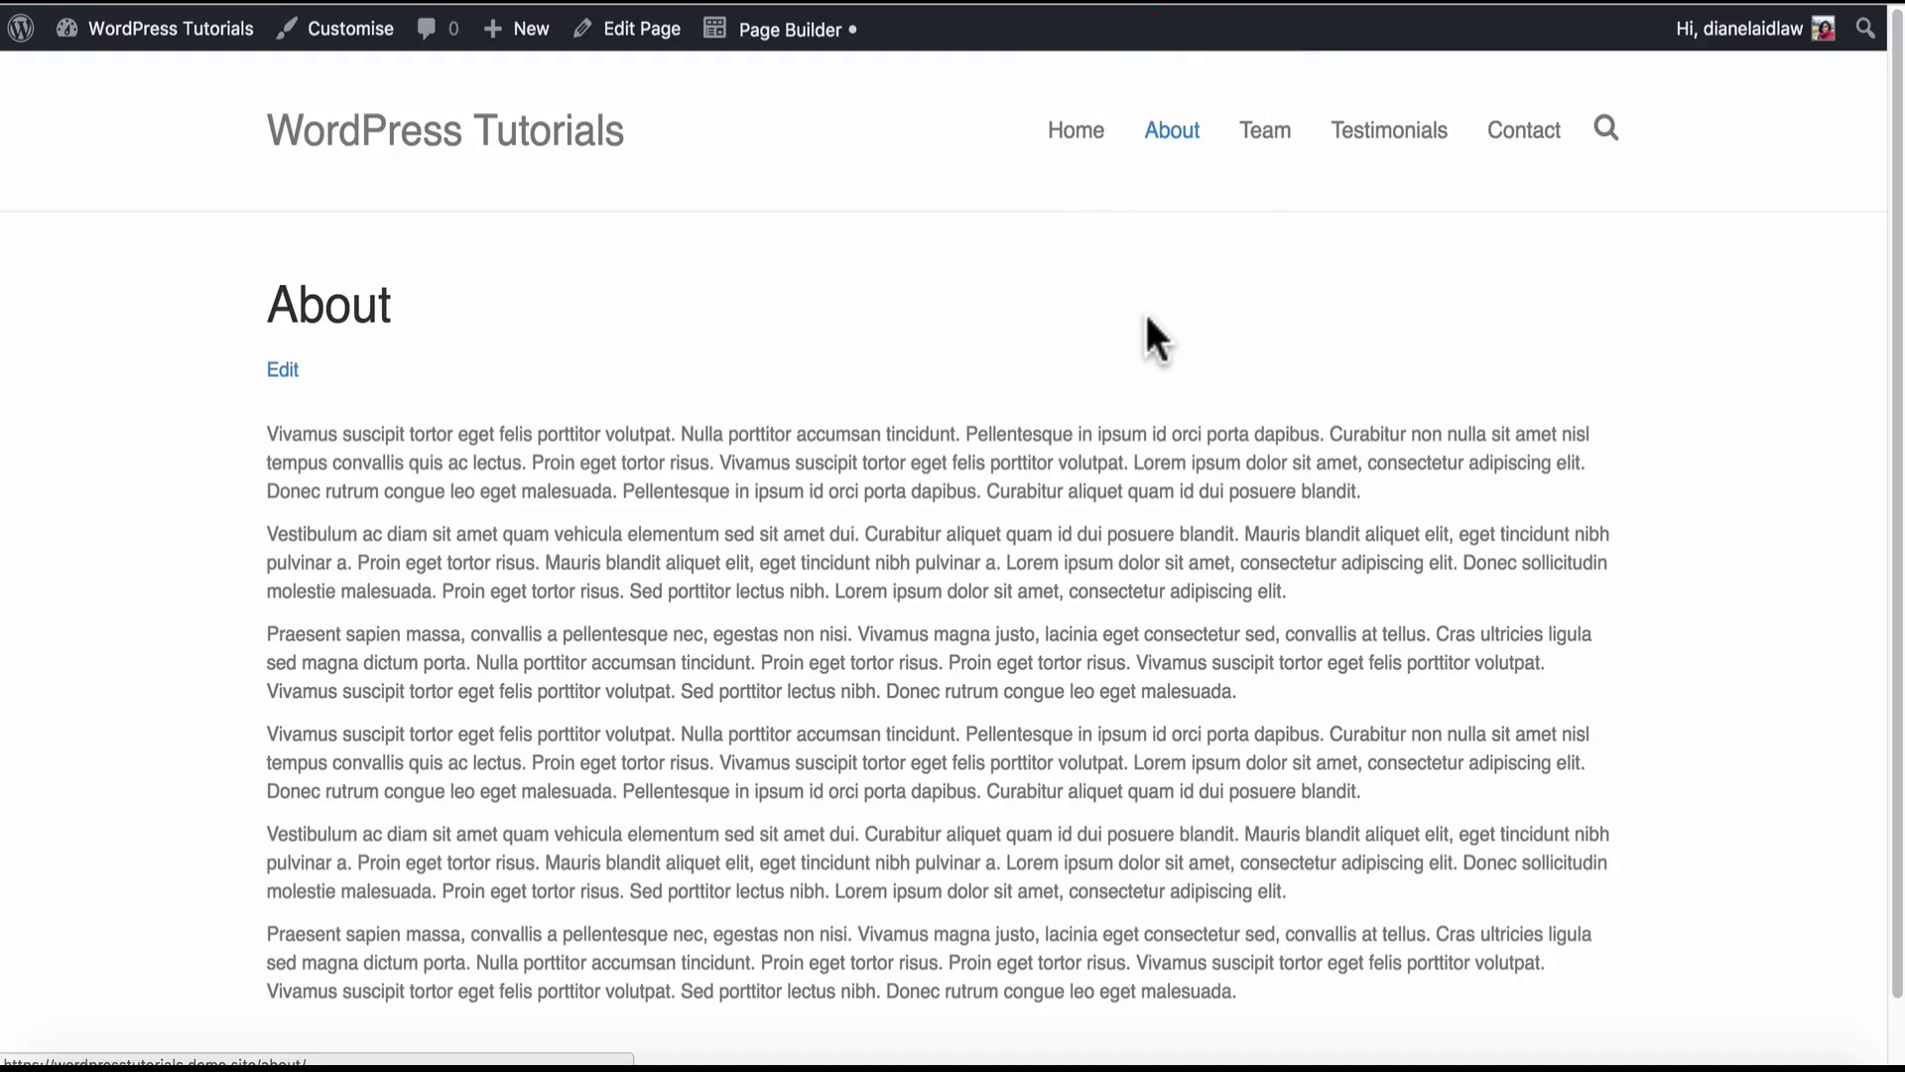
left_click(1390, 144)
left_click(1277, 134)
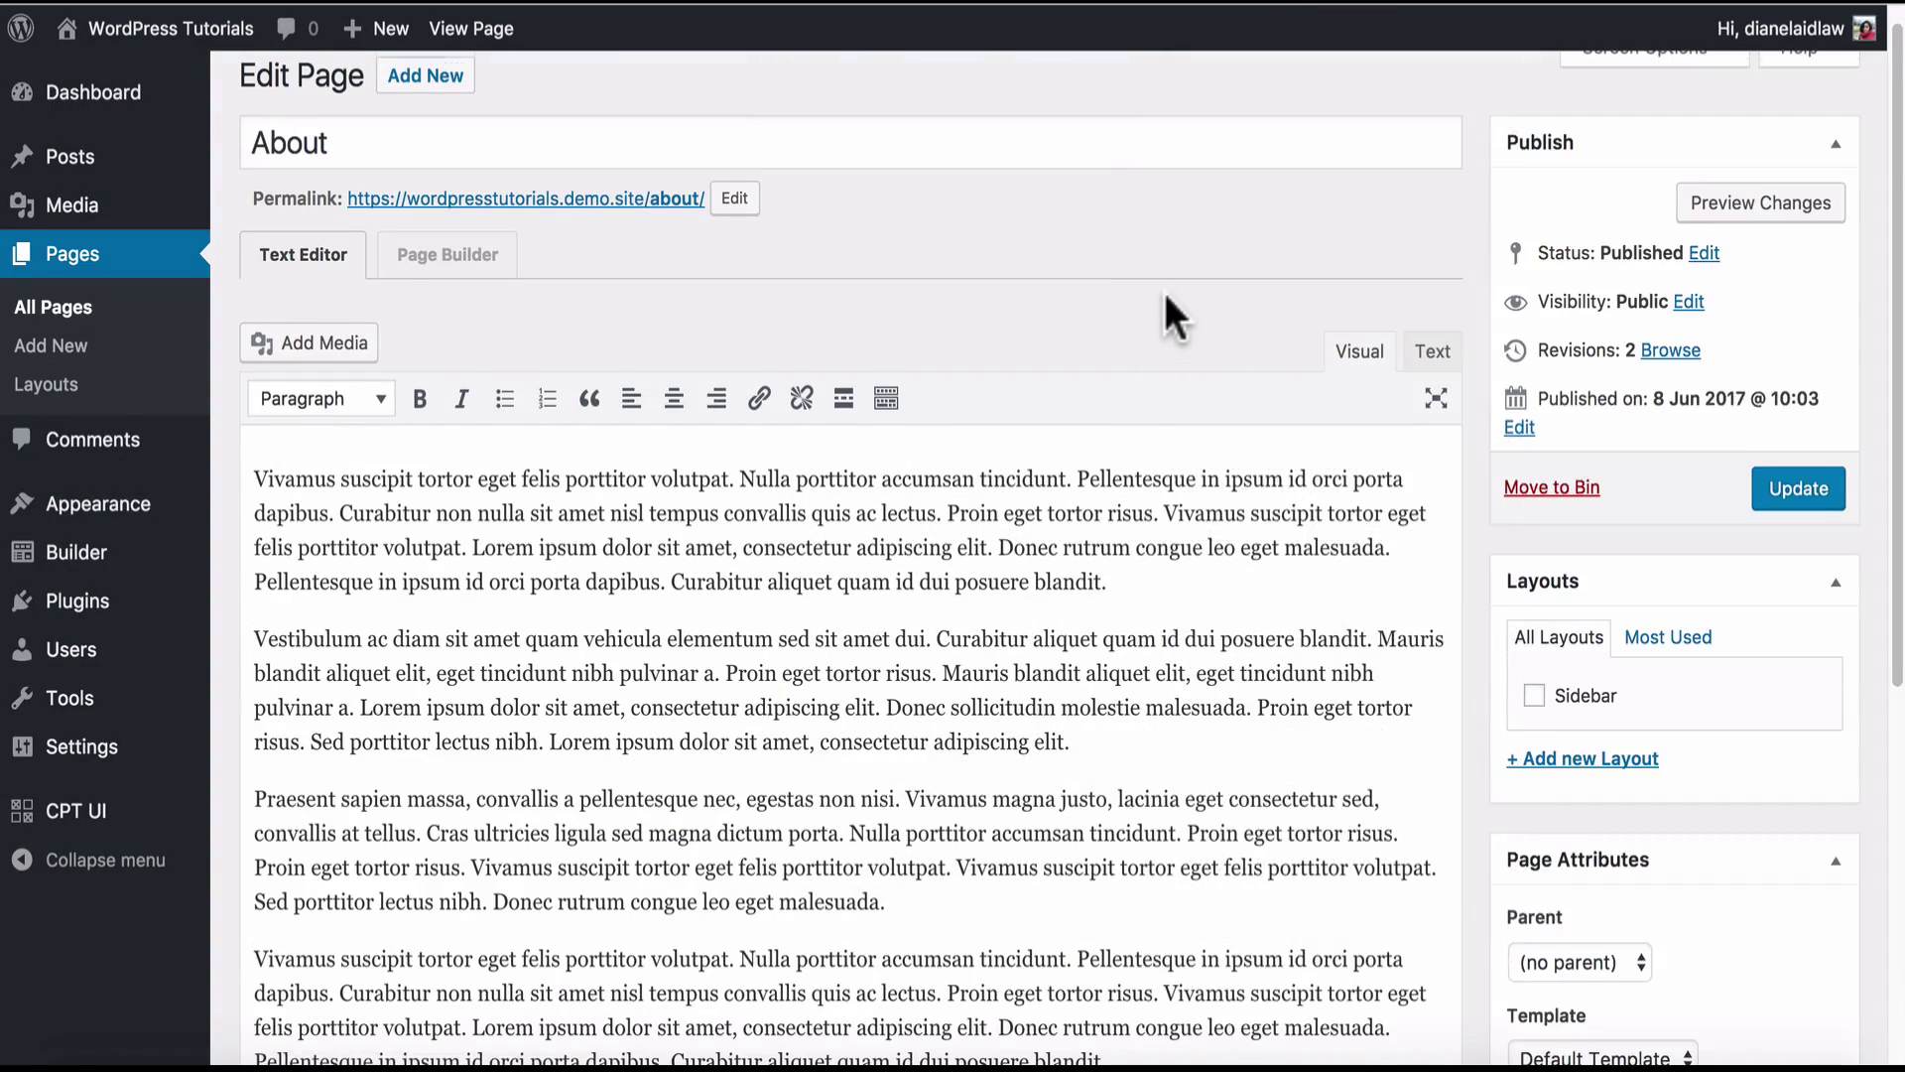
scroll(1163, 289, "down", 3)
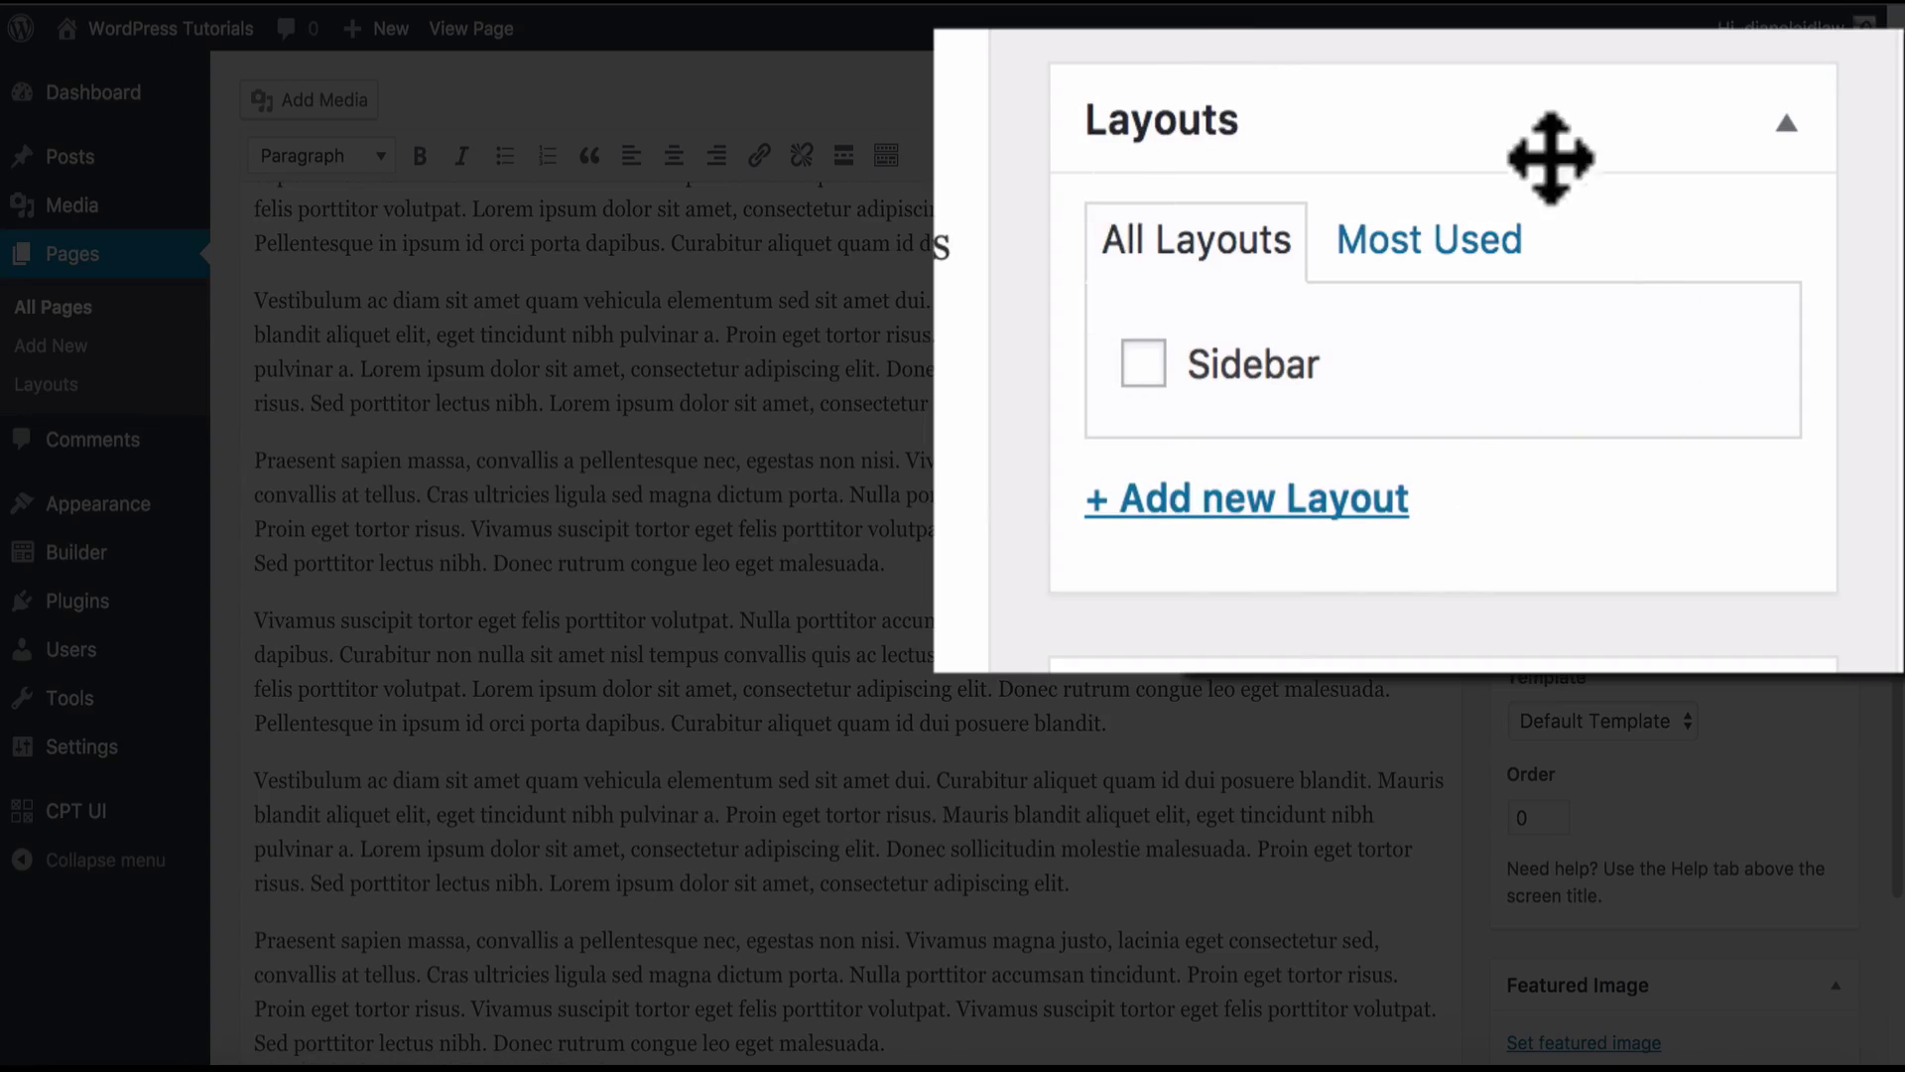
Tick Sidebar in the About page's Layouts box, update, and check it live before visiting Team.
left_click(1143, 367)
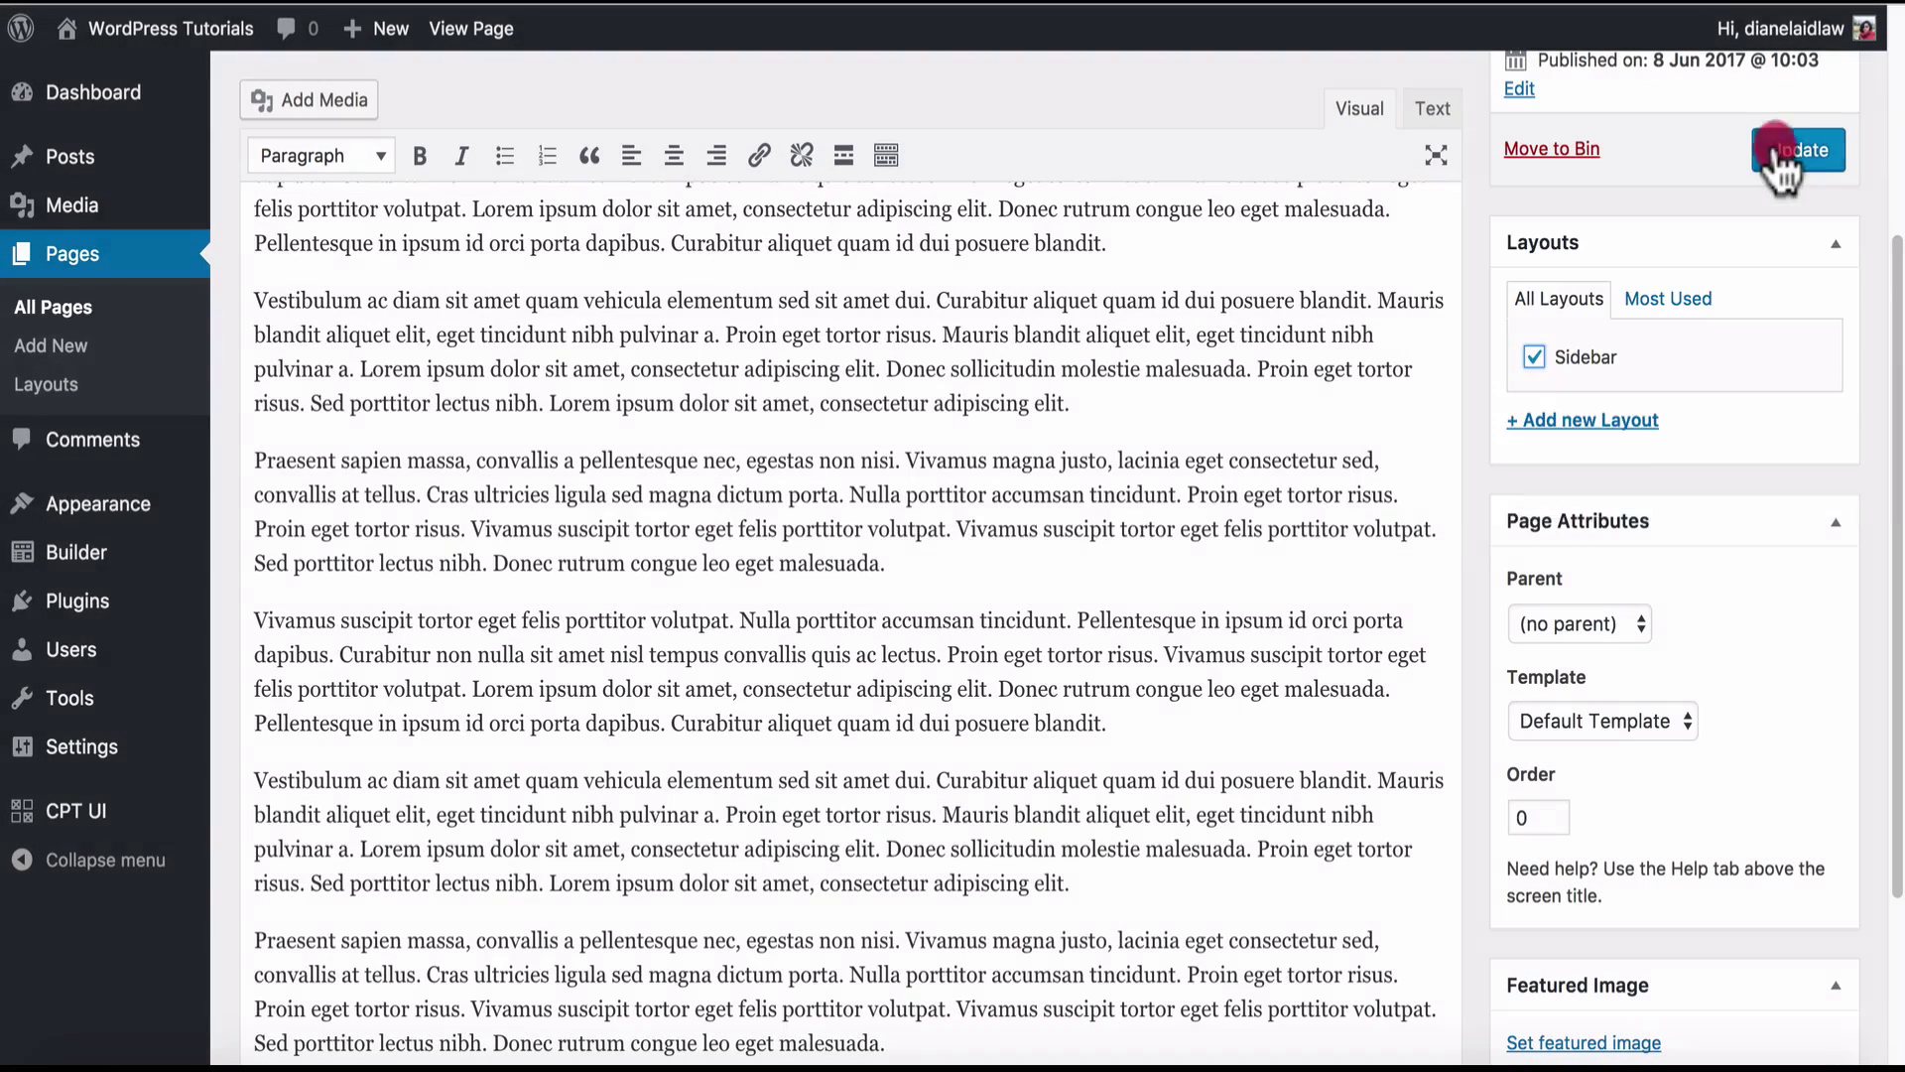
left_click(1787, 150)
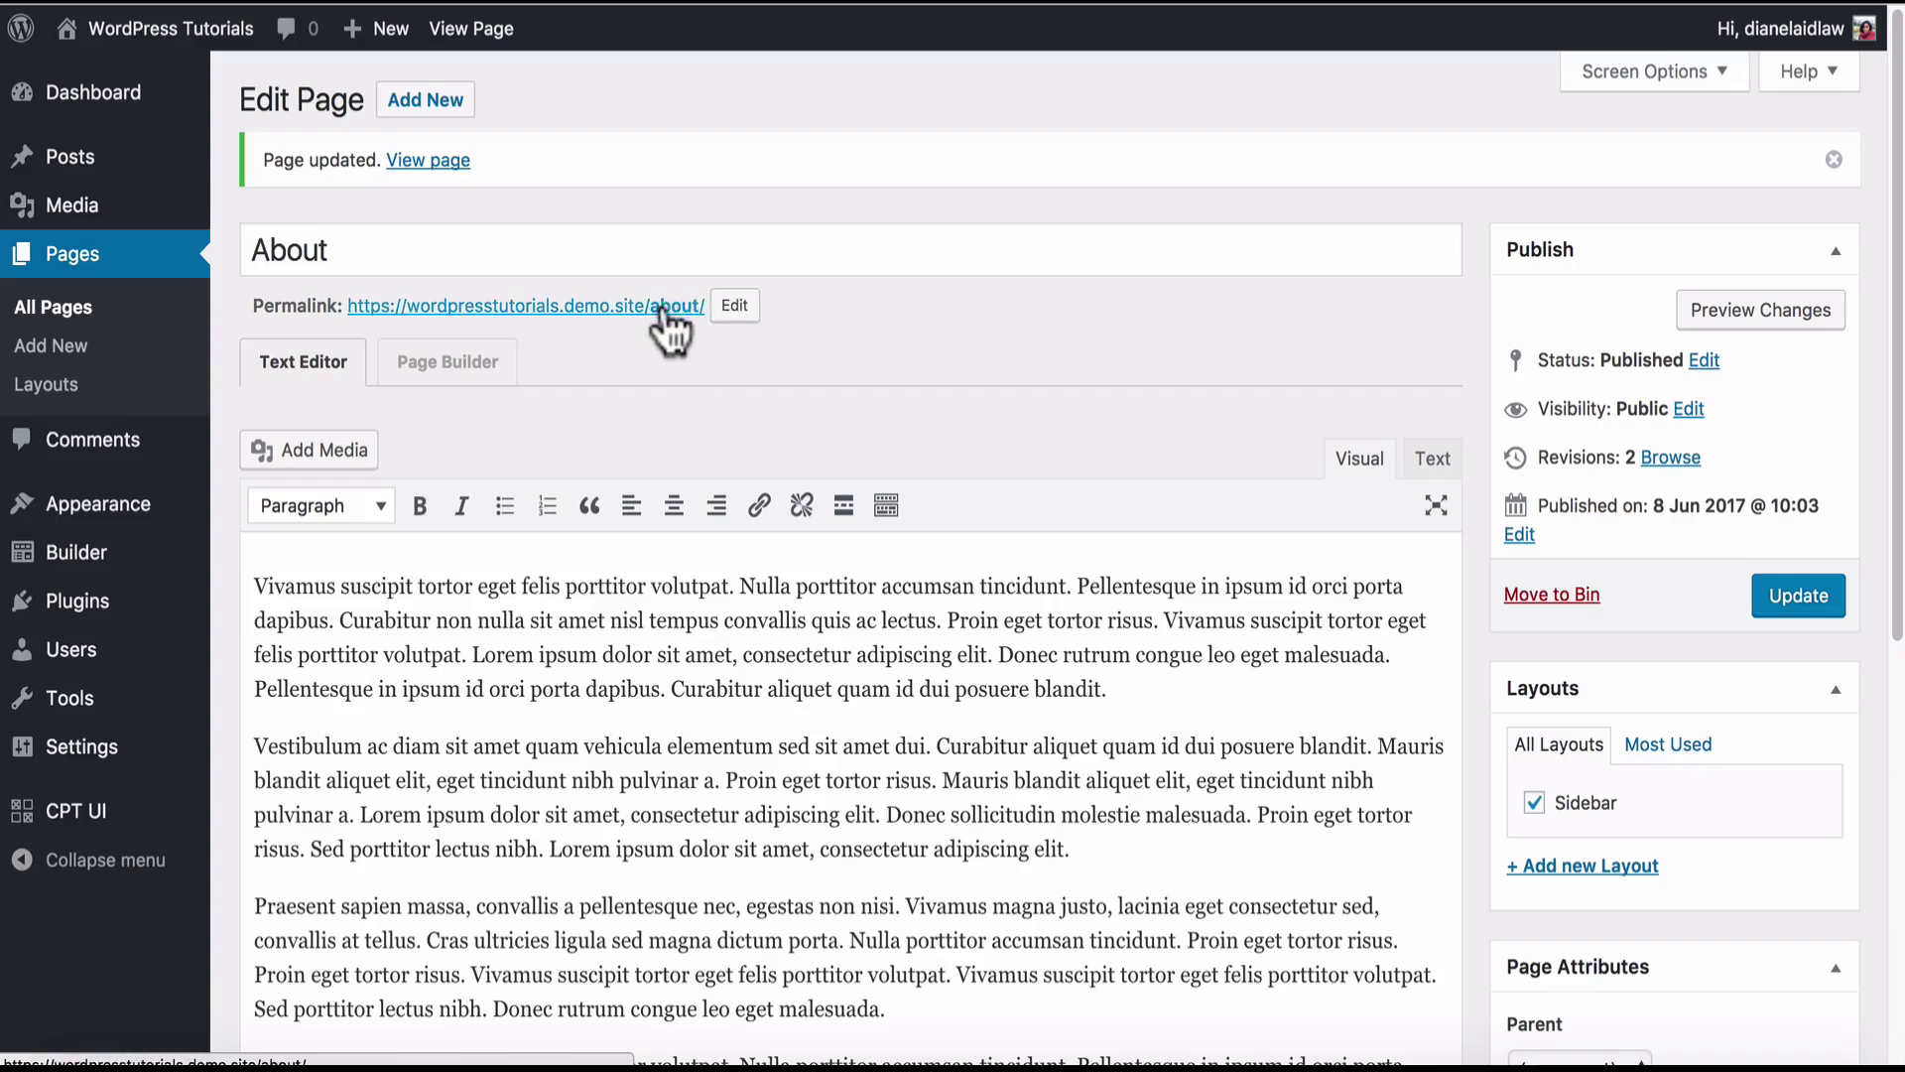
left_click(660, 305)
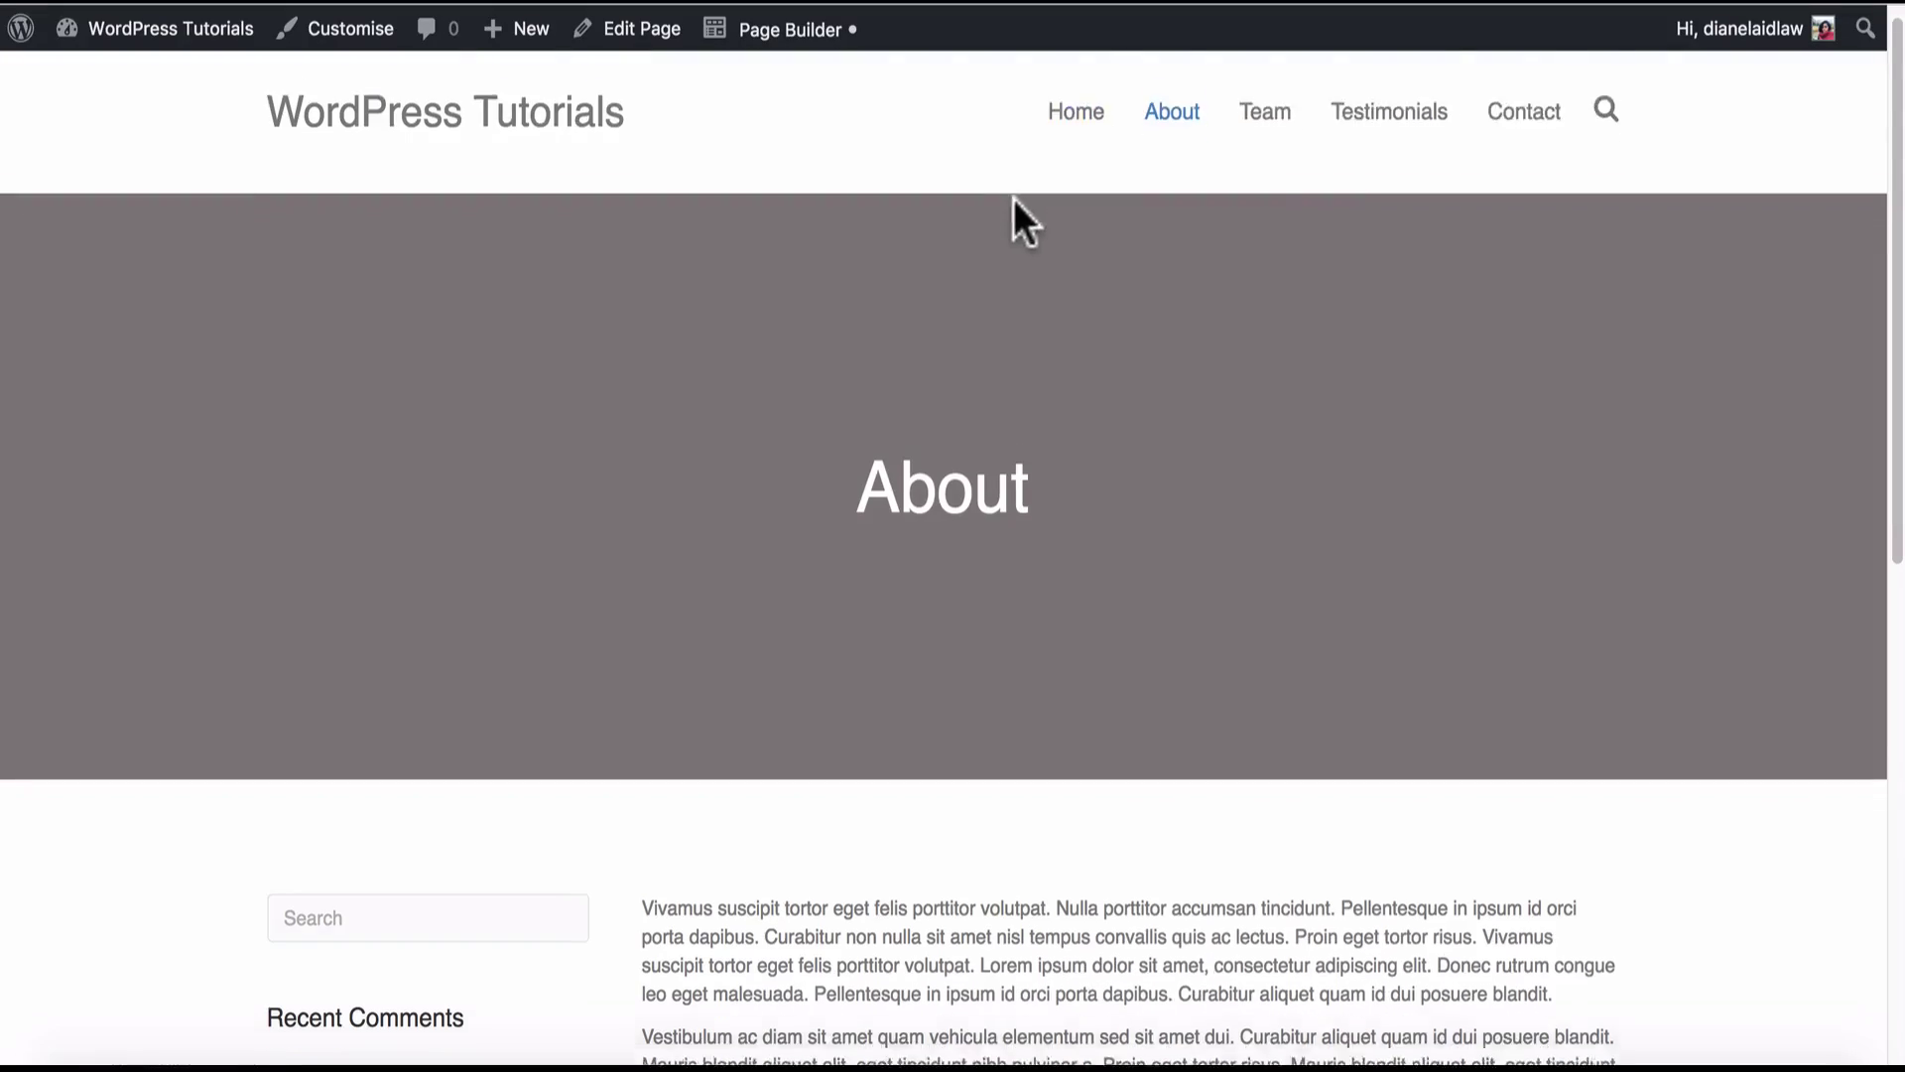
scroll(1014, 199, "down", 10)
scroll(1017, 204, "up", 7)
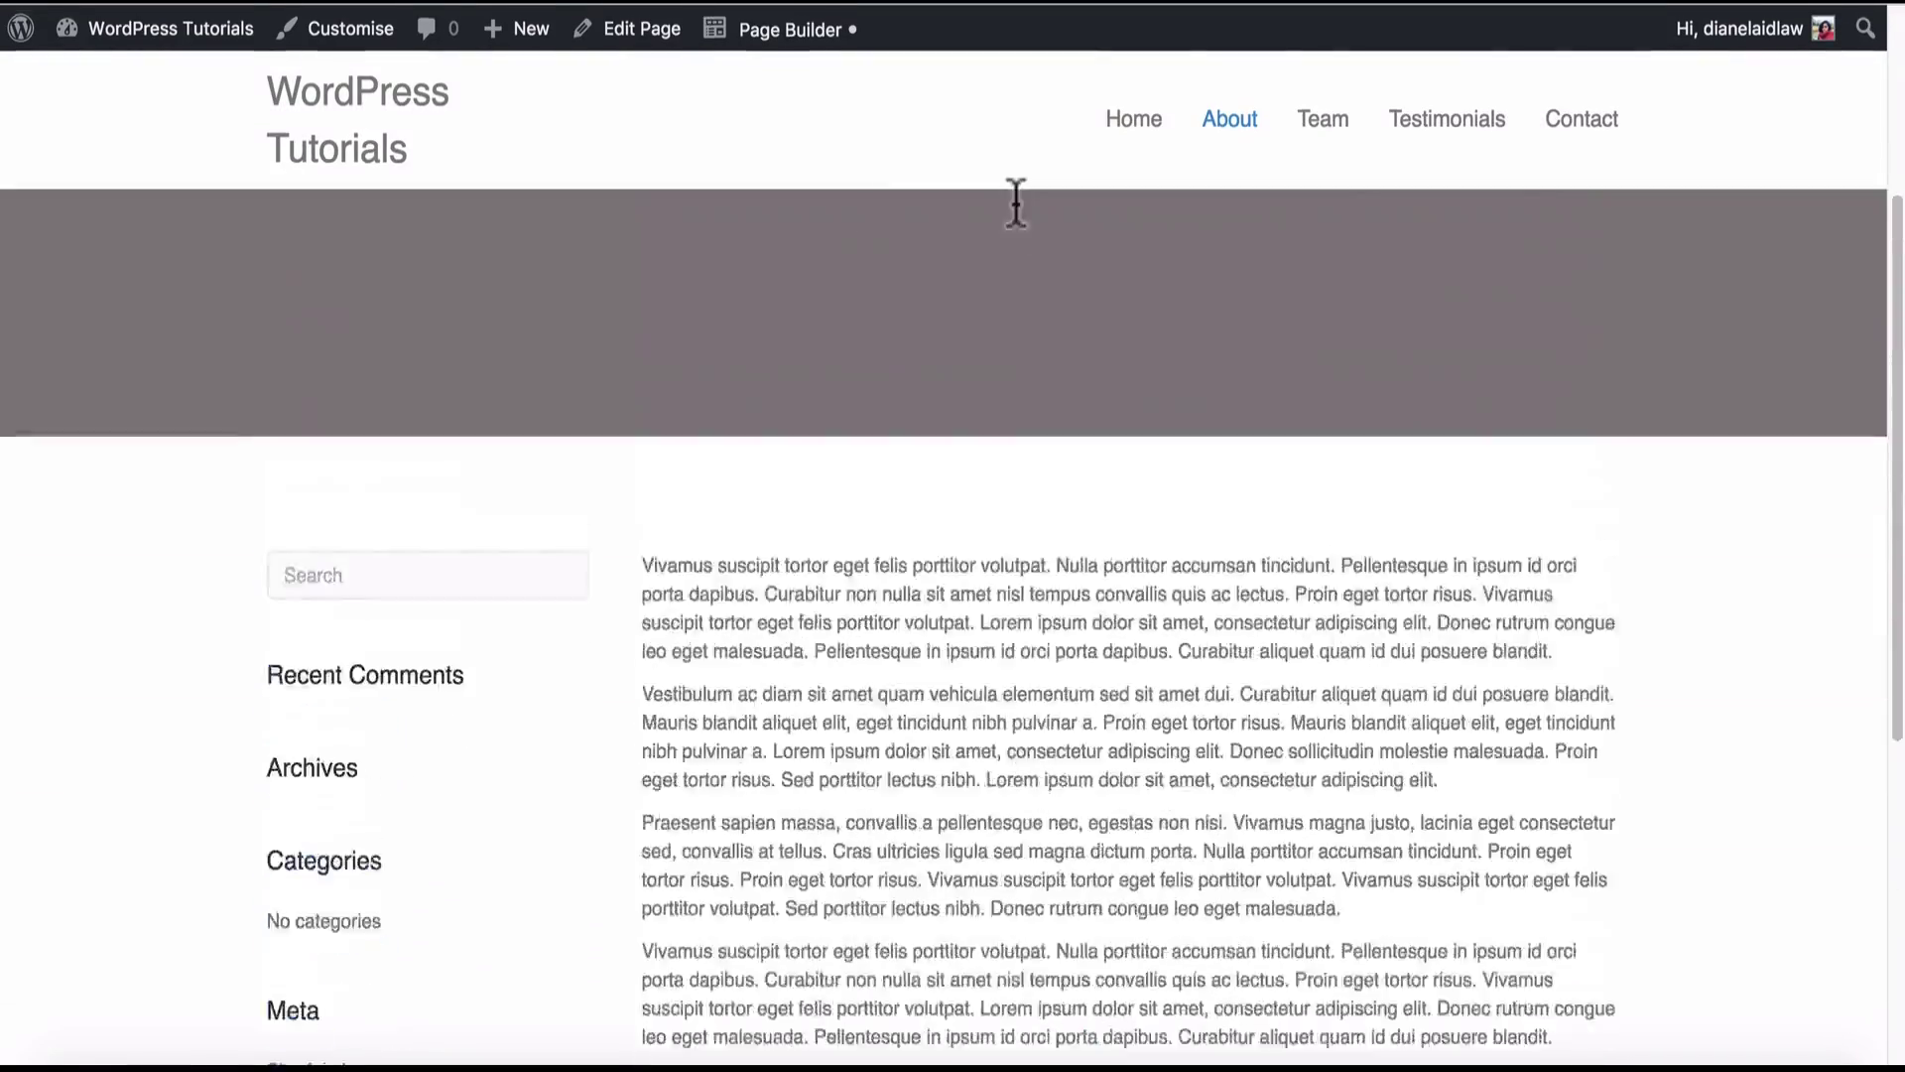
scroll(1016, 204, "up", 3)
left_click(1266, 134)
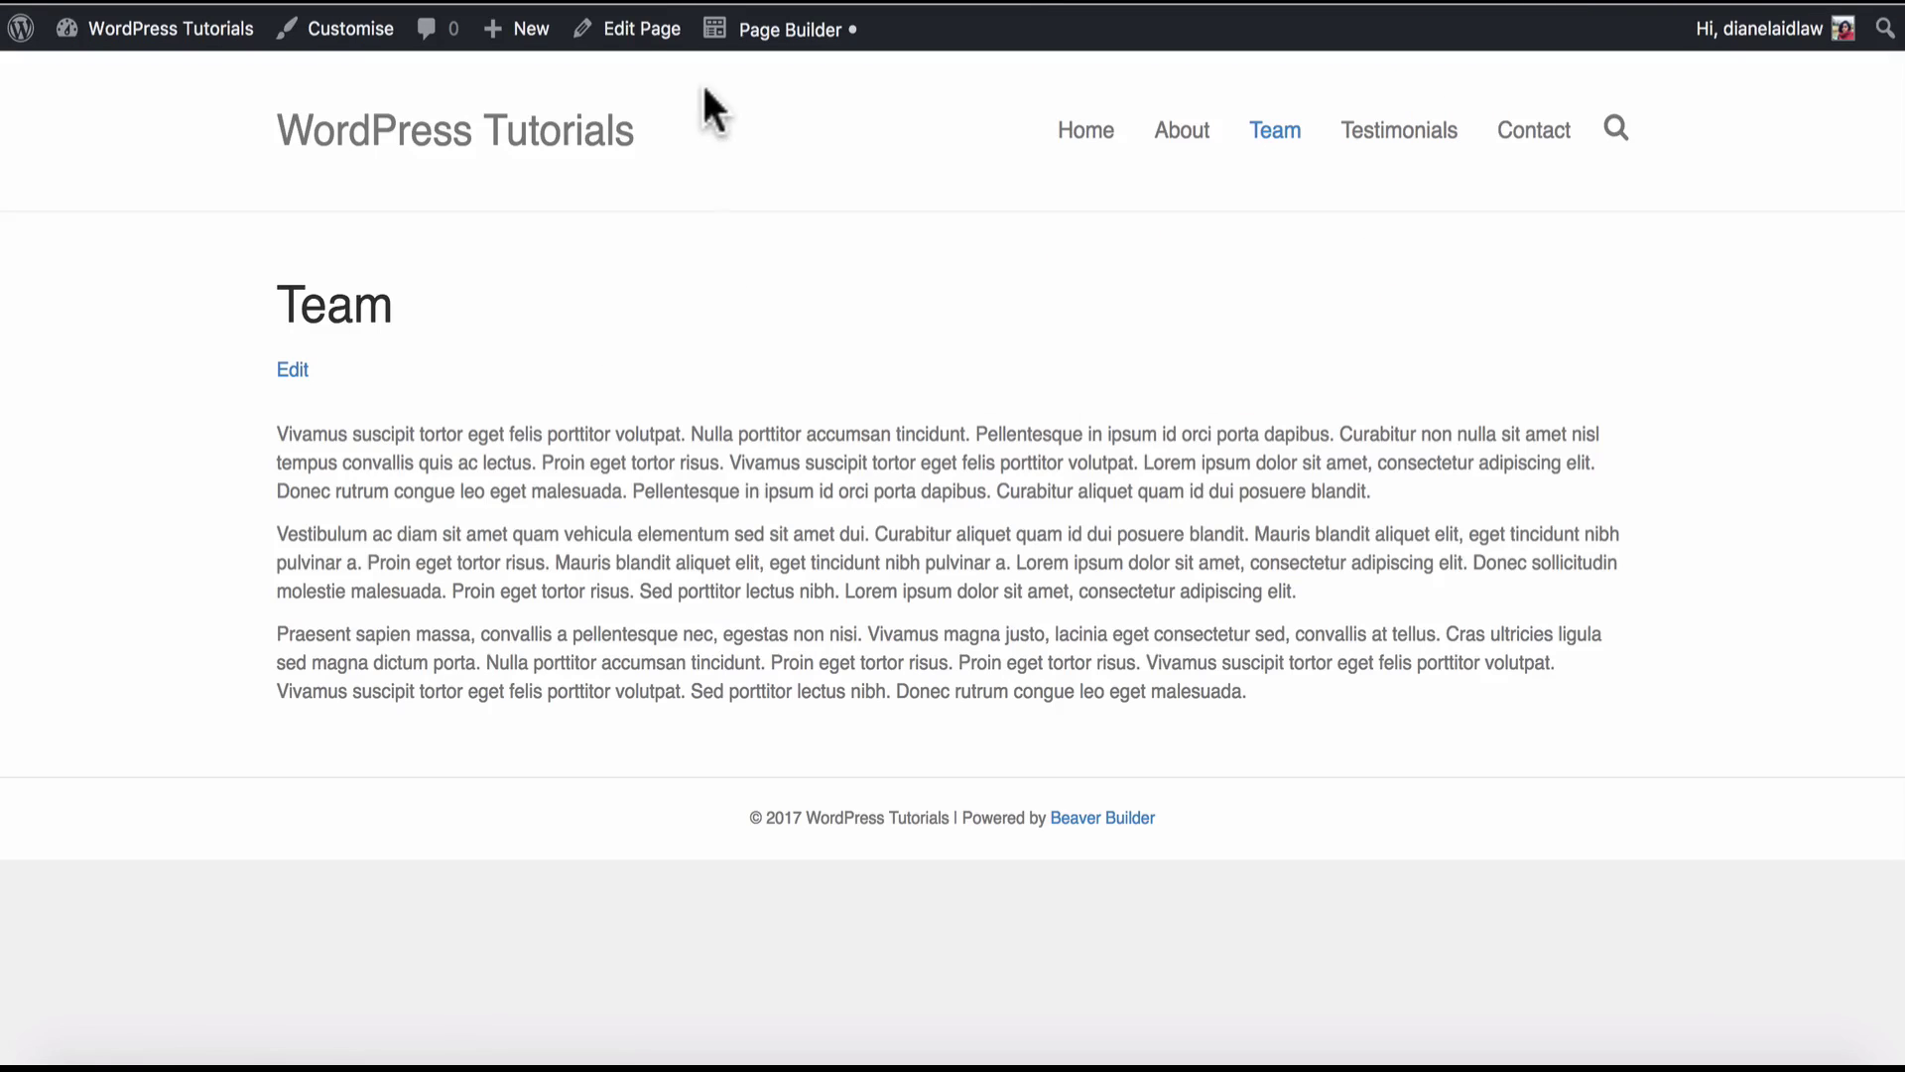
Tick Sidebar under the Team page's Layouts, update it, and view the Team page live.
left_click(621, 29)
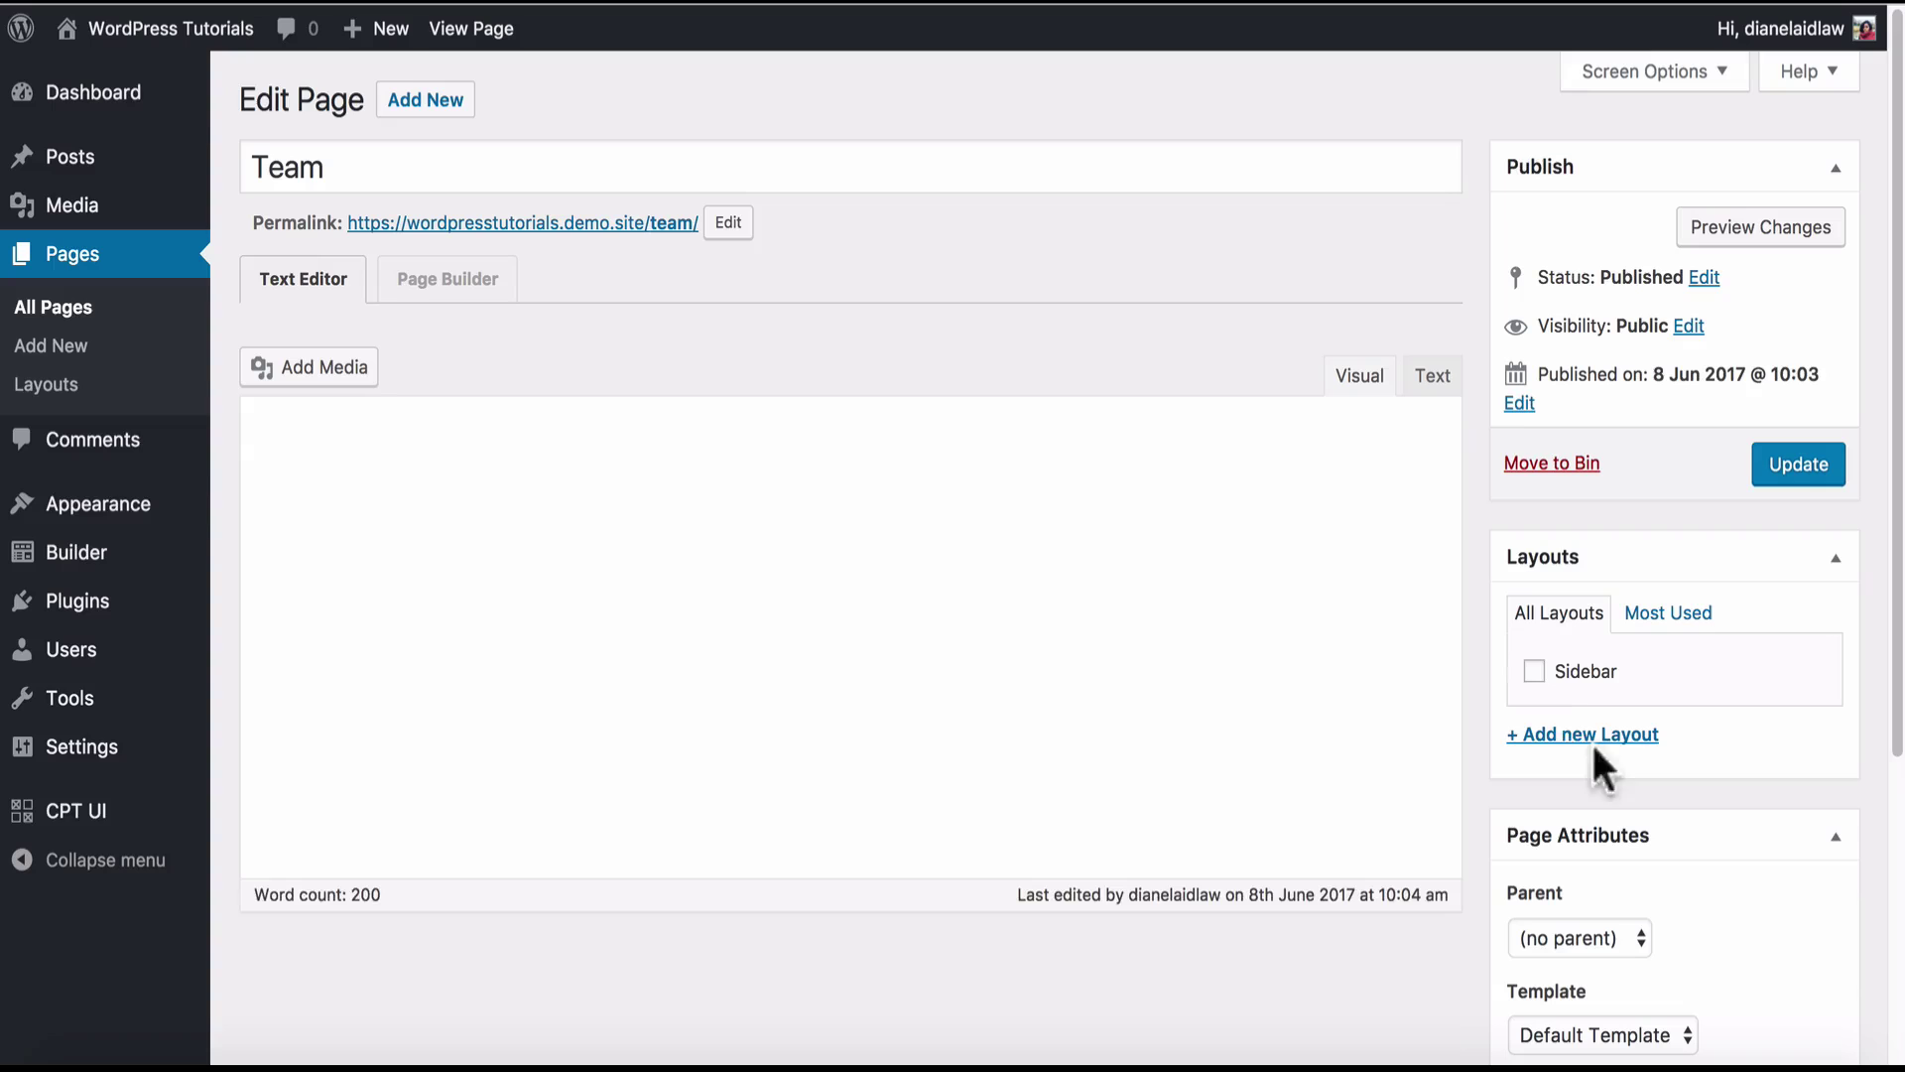
left_click(1534, 671)
left_click(1798, 464)
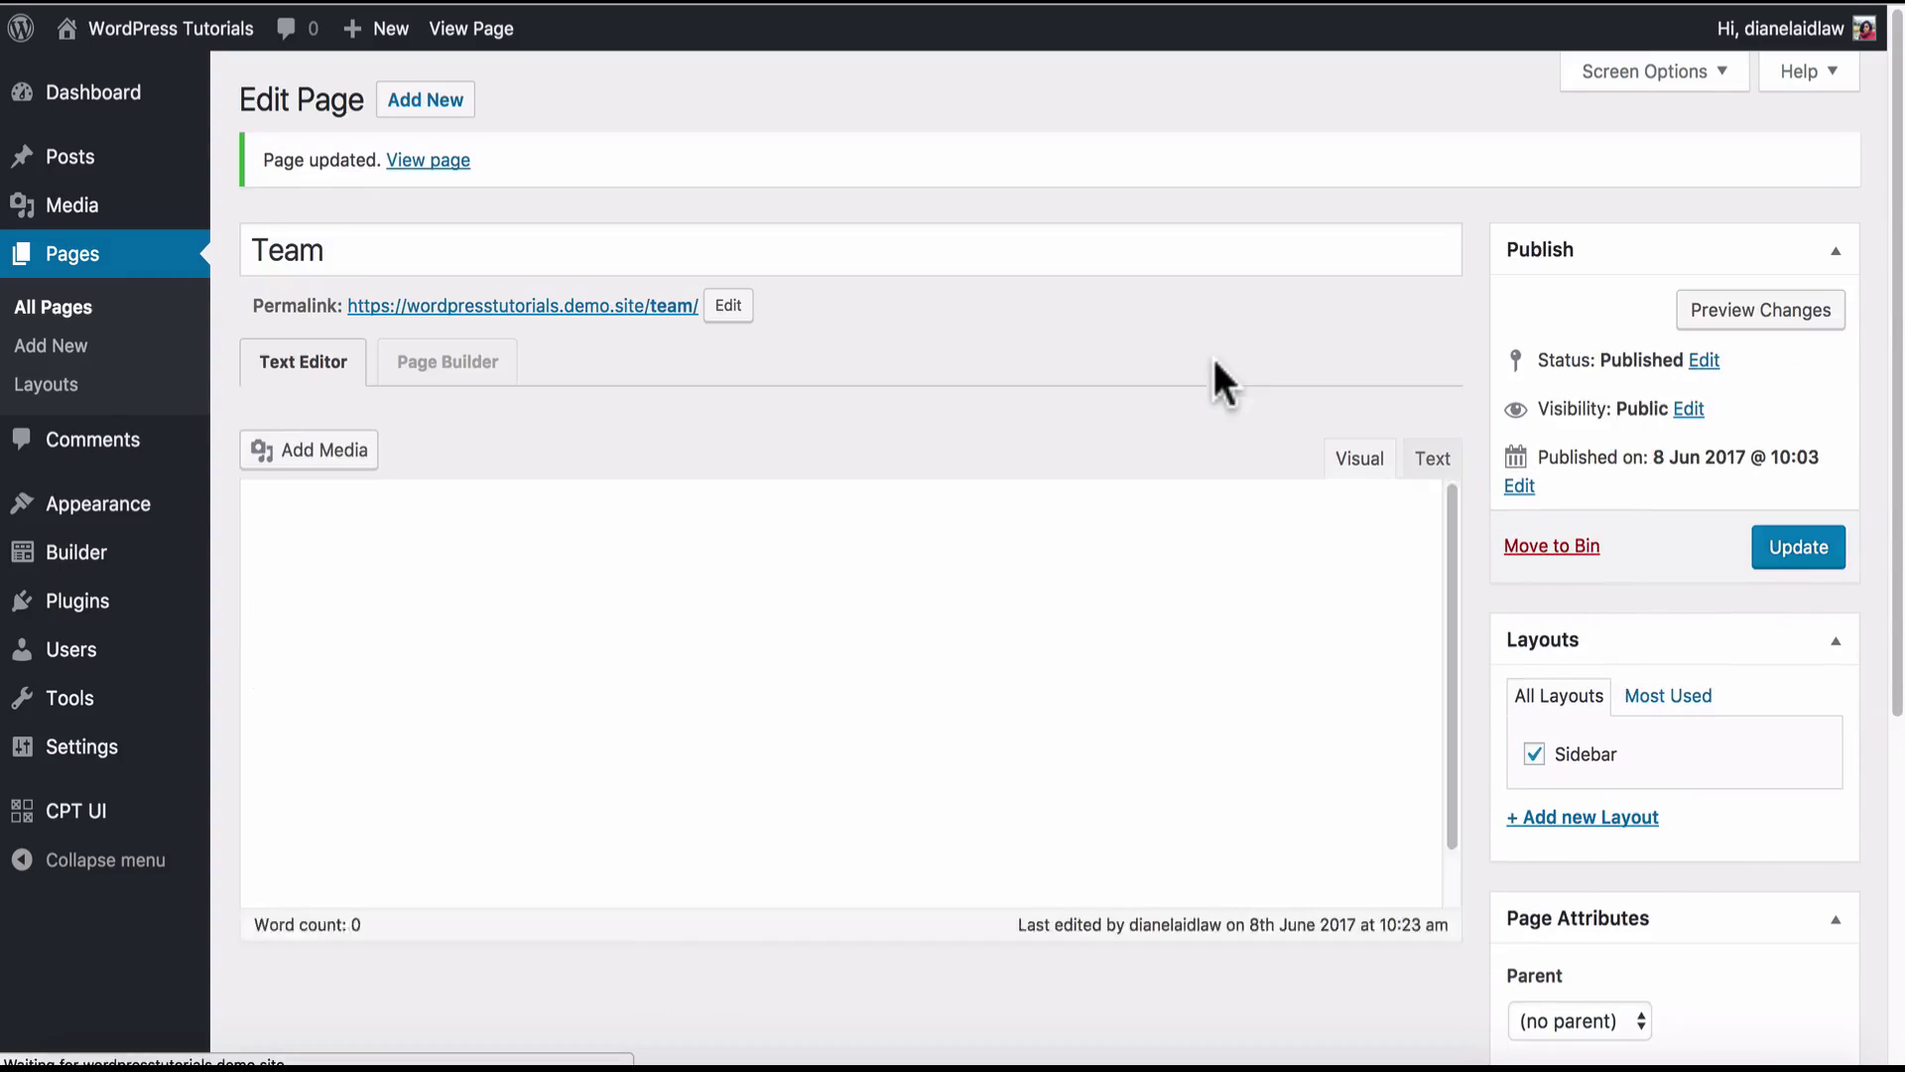
left_click(663, 308)
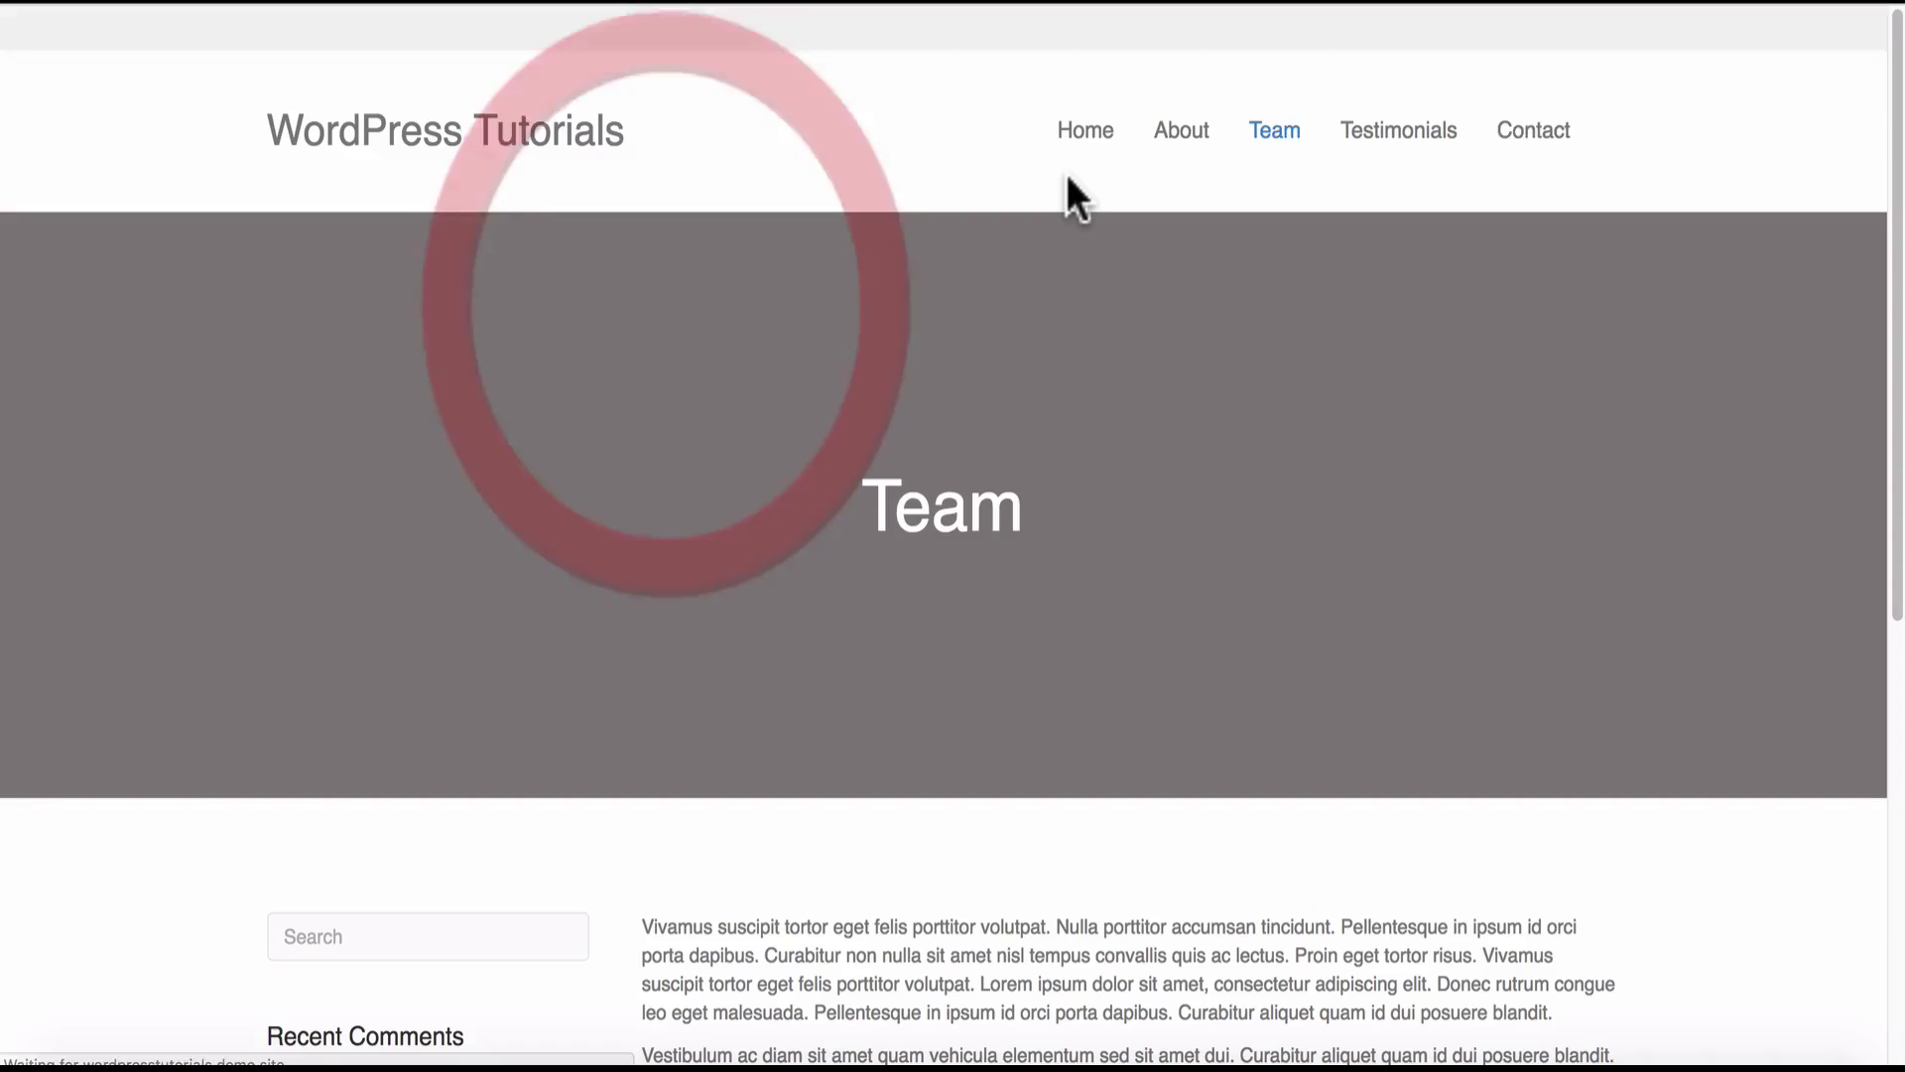
scroll(1023, 238, "down", 5)
scroll(1022, 238, "down", 2)
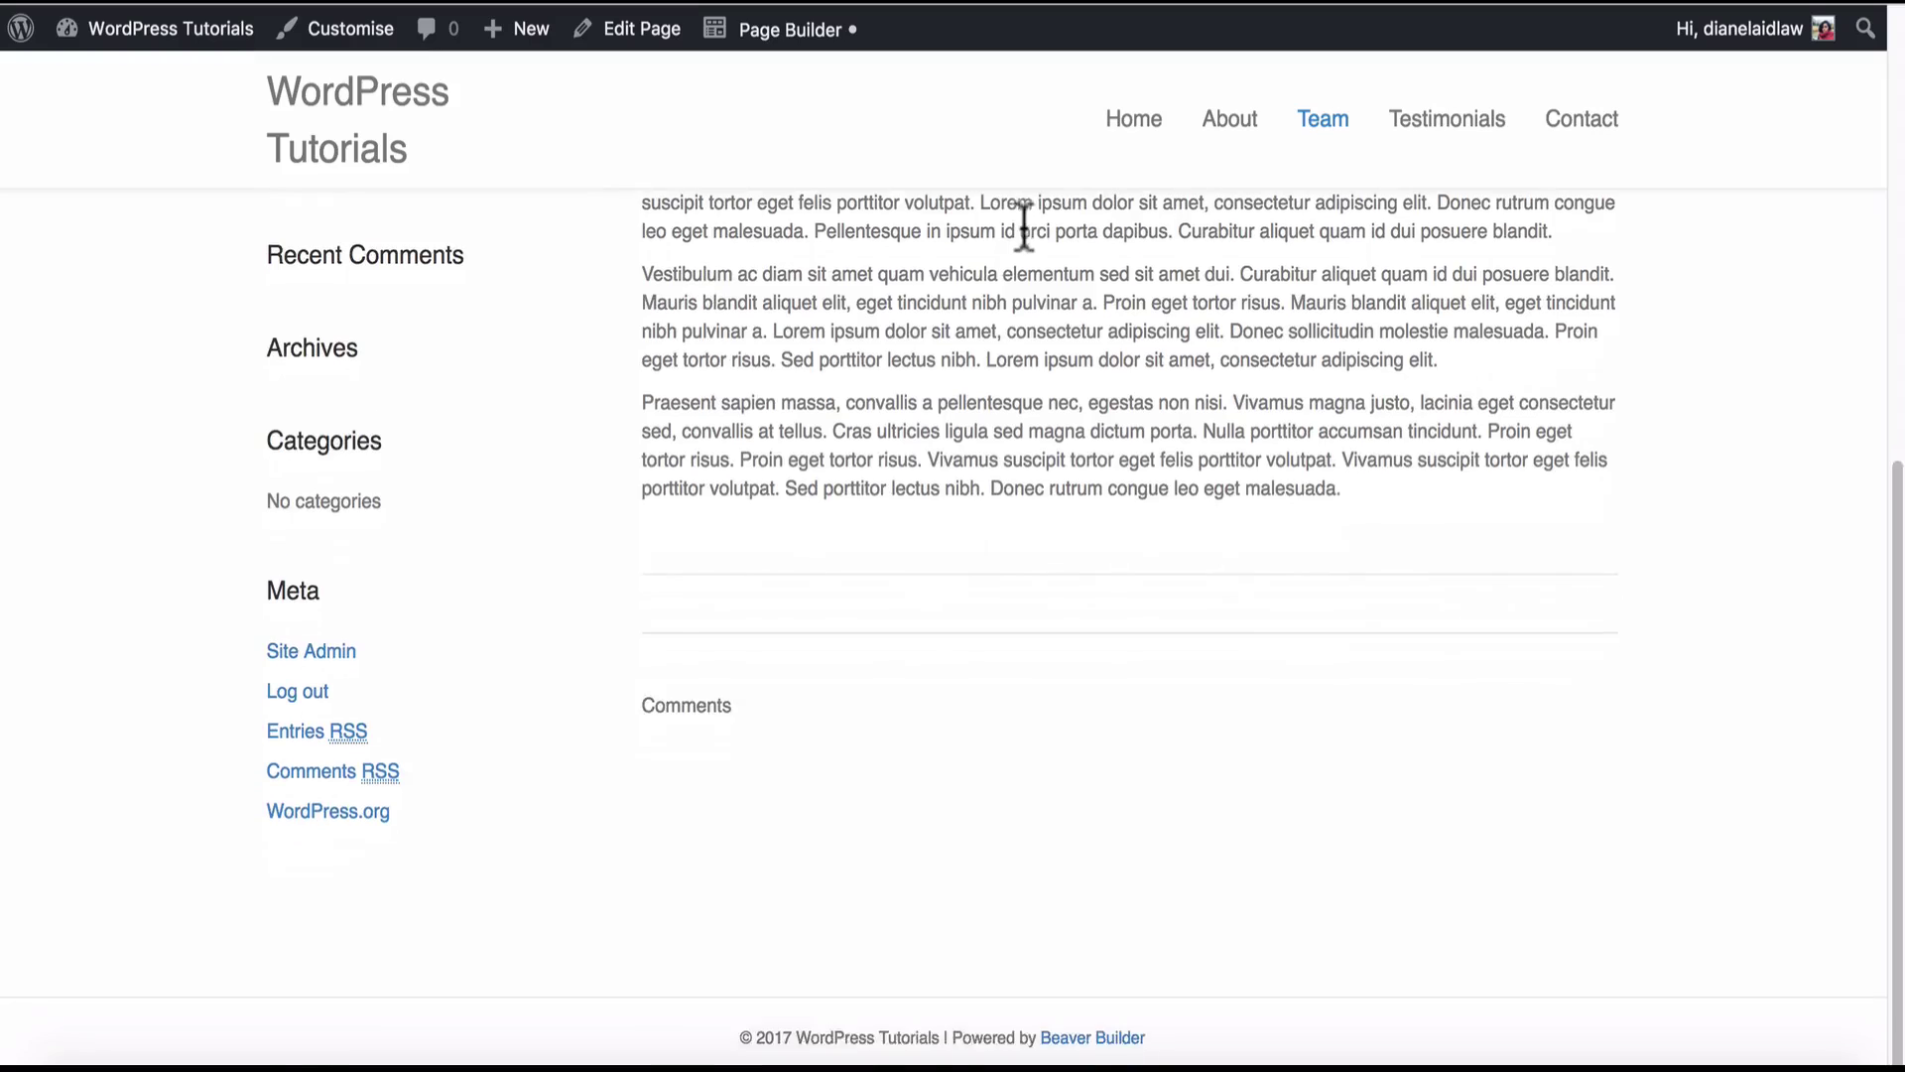
scroll(1022, 238, "up", 8)
Go to Pages > All Pages and check the Layouts column shows Sidebar for About and Team.
mouse_move(177, 45)
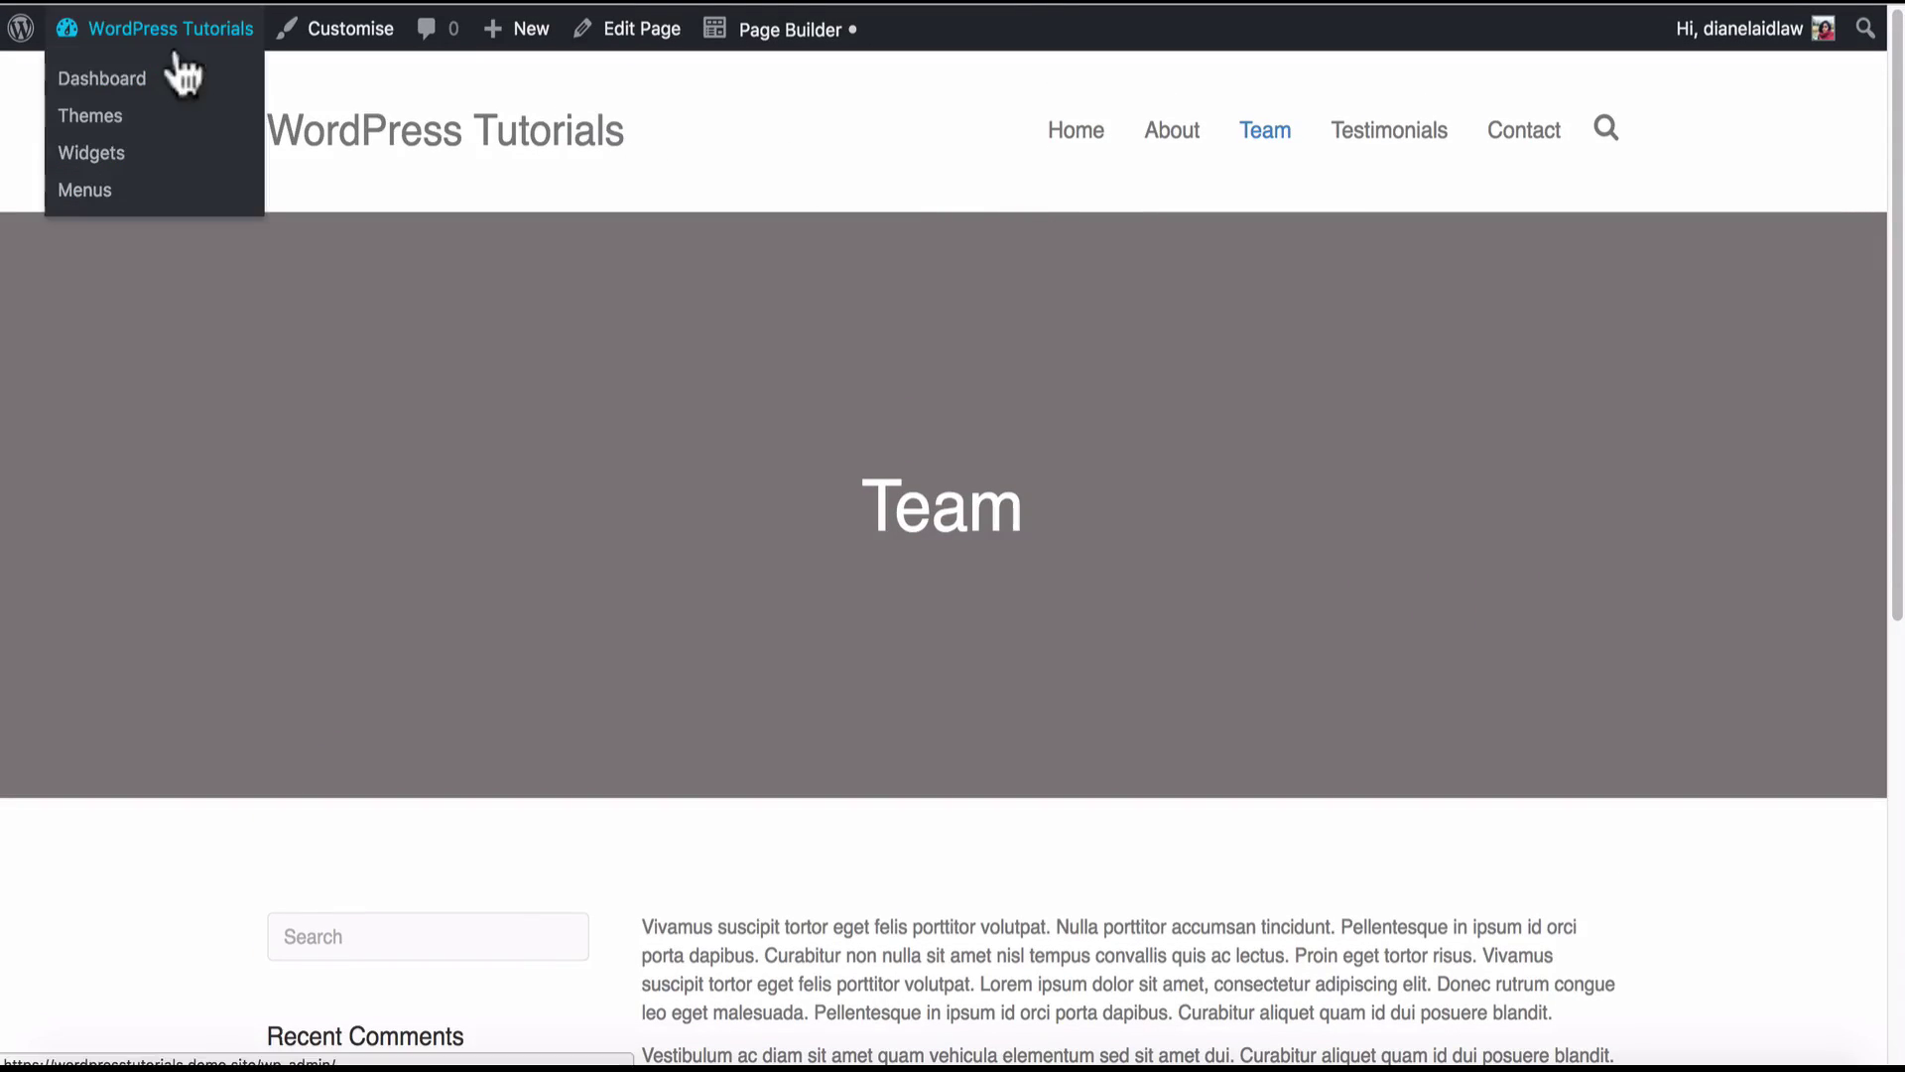
left_click(169, 79)
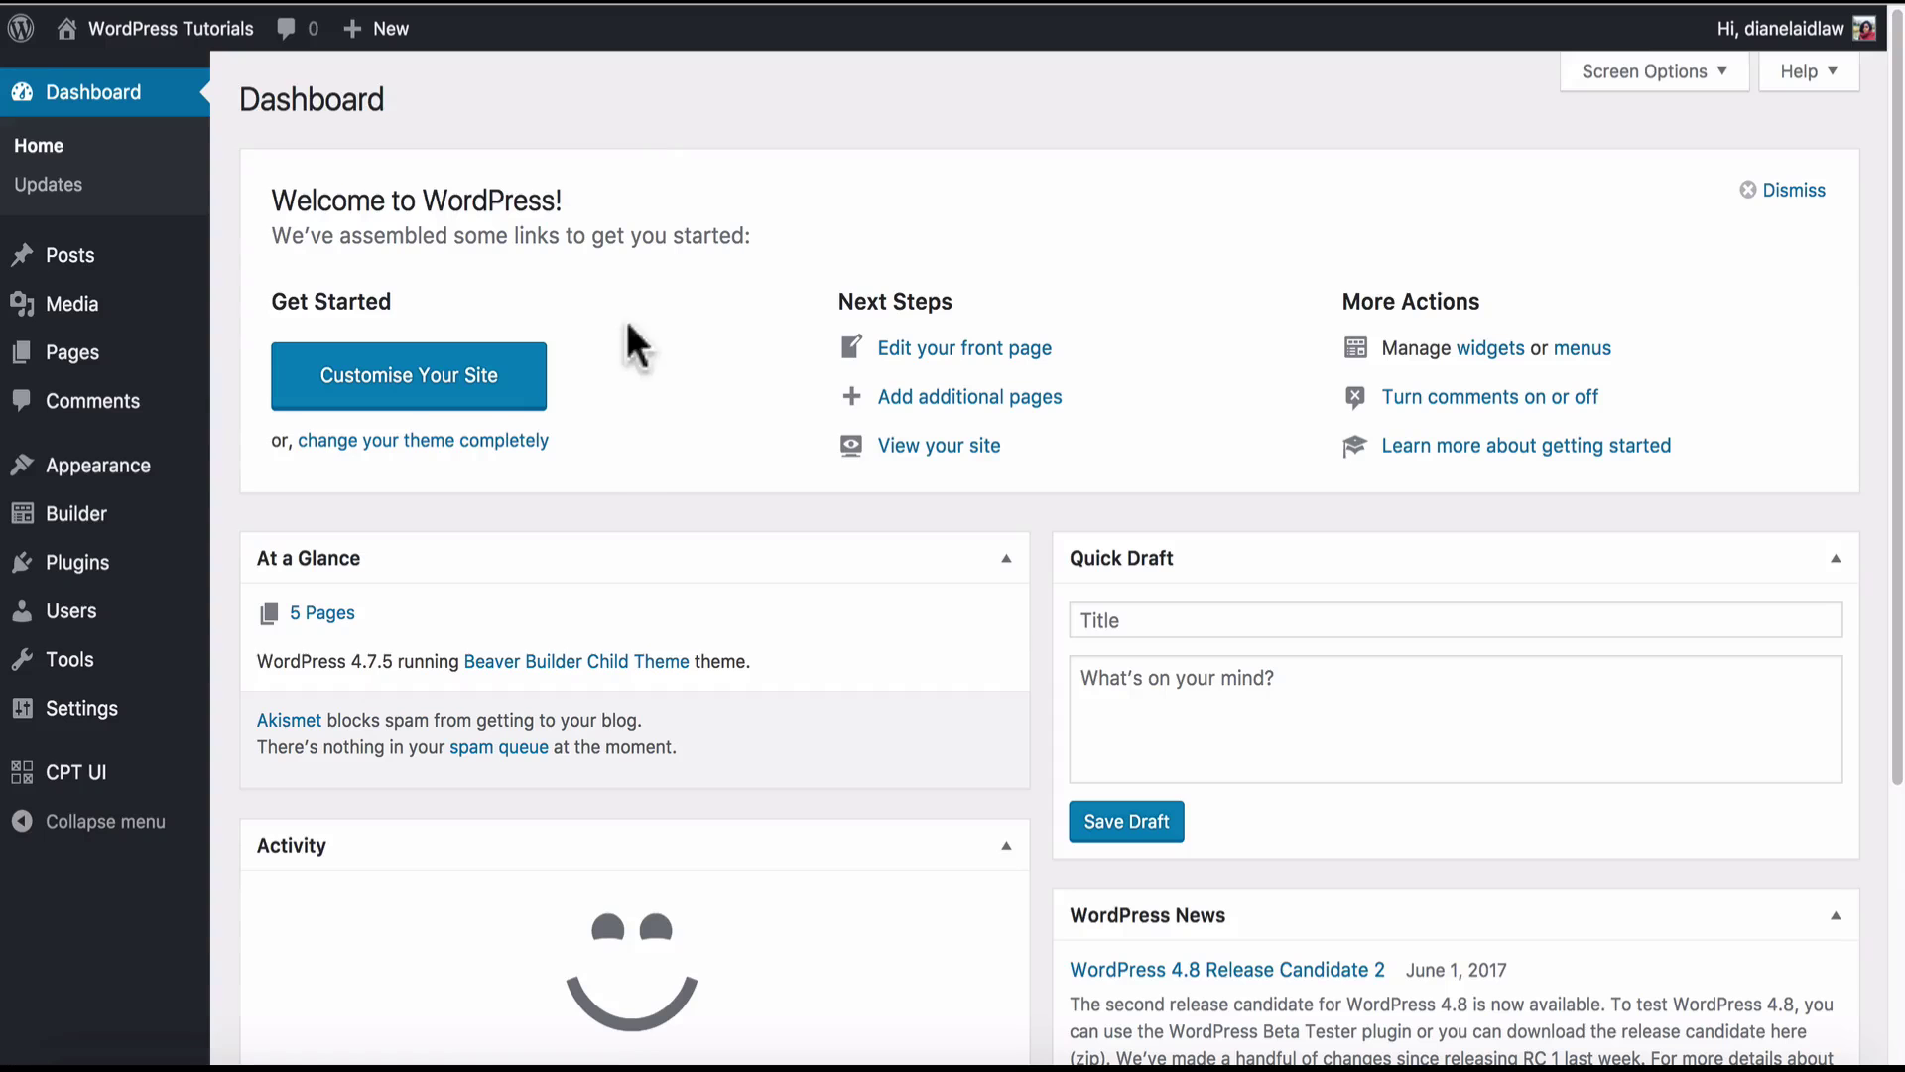
mouse_move(158, 361)
left_click(285, 355)
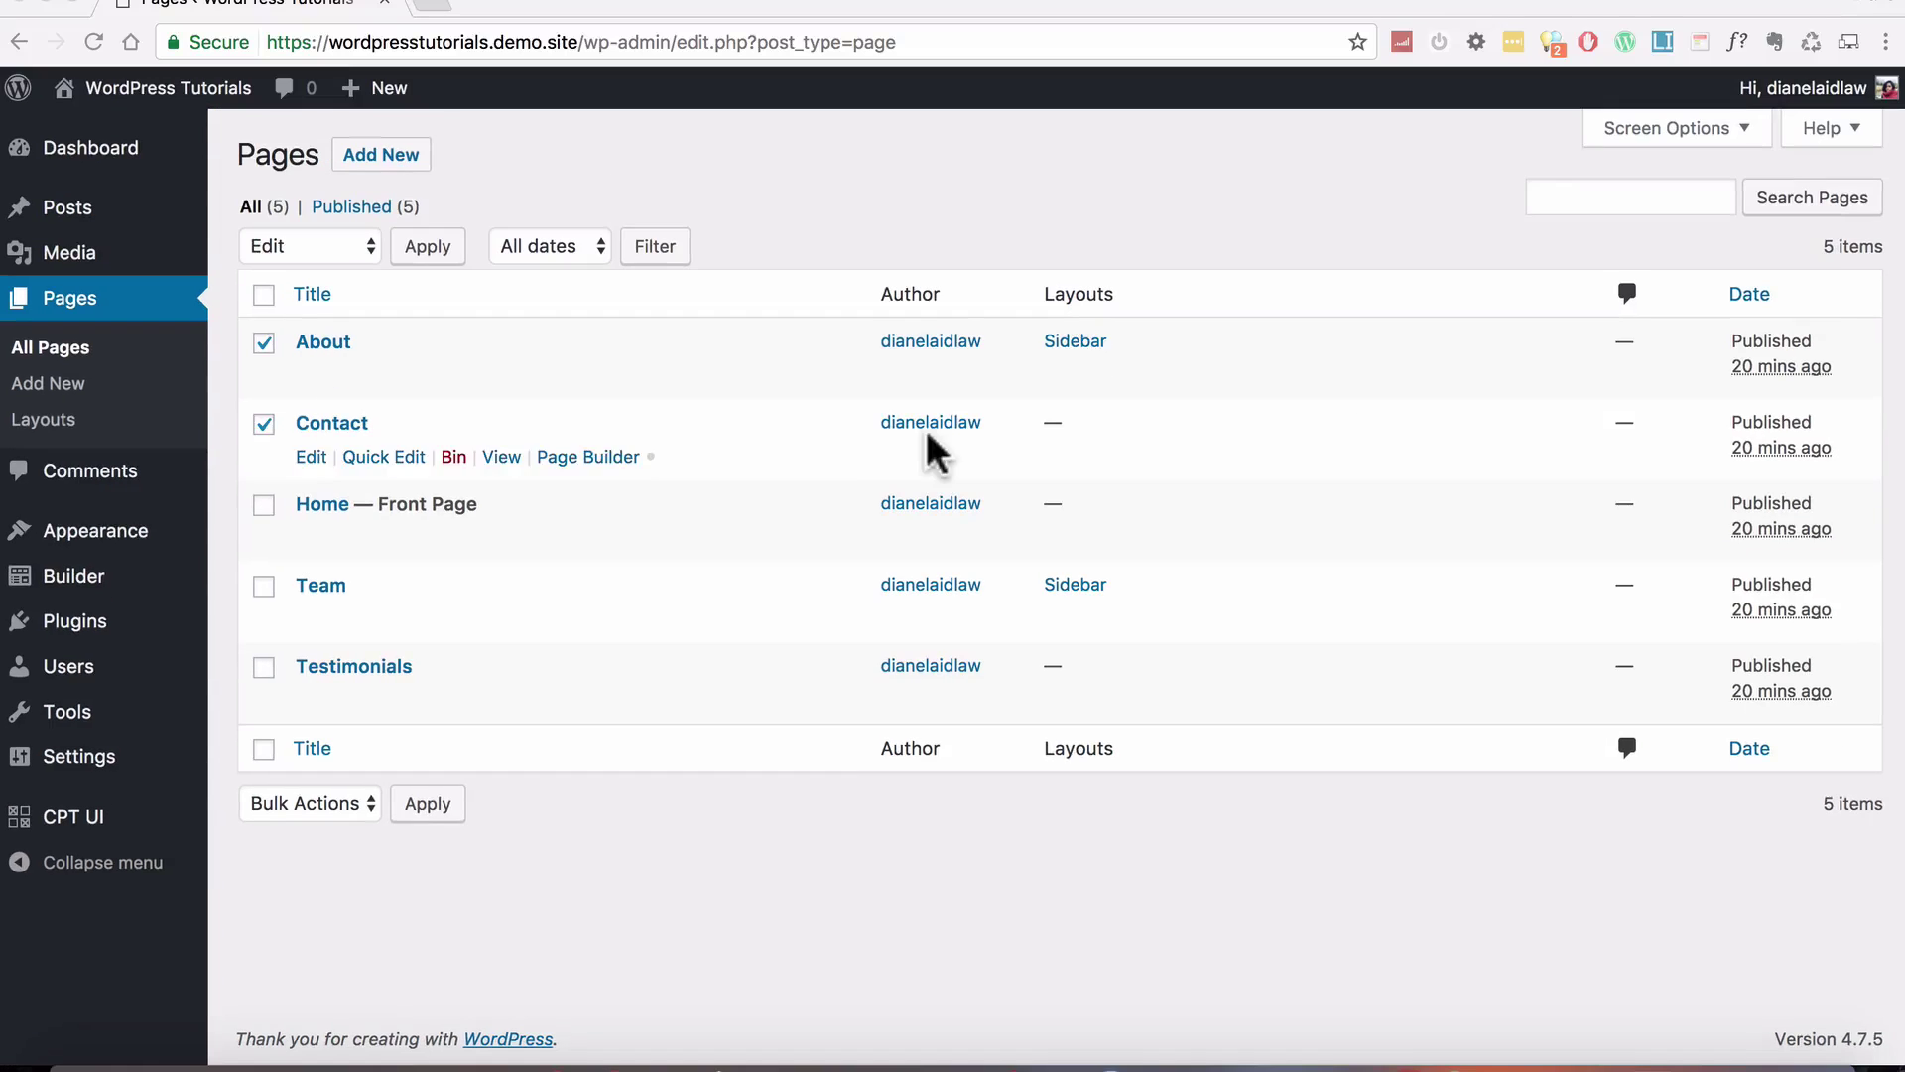
left_click(791, 179)
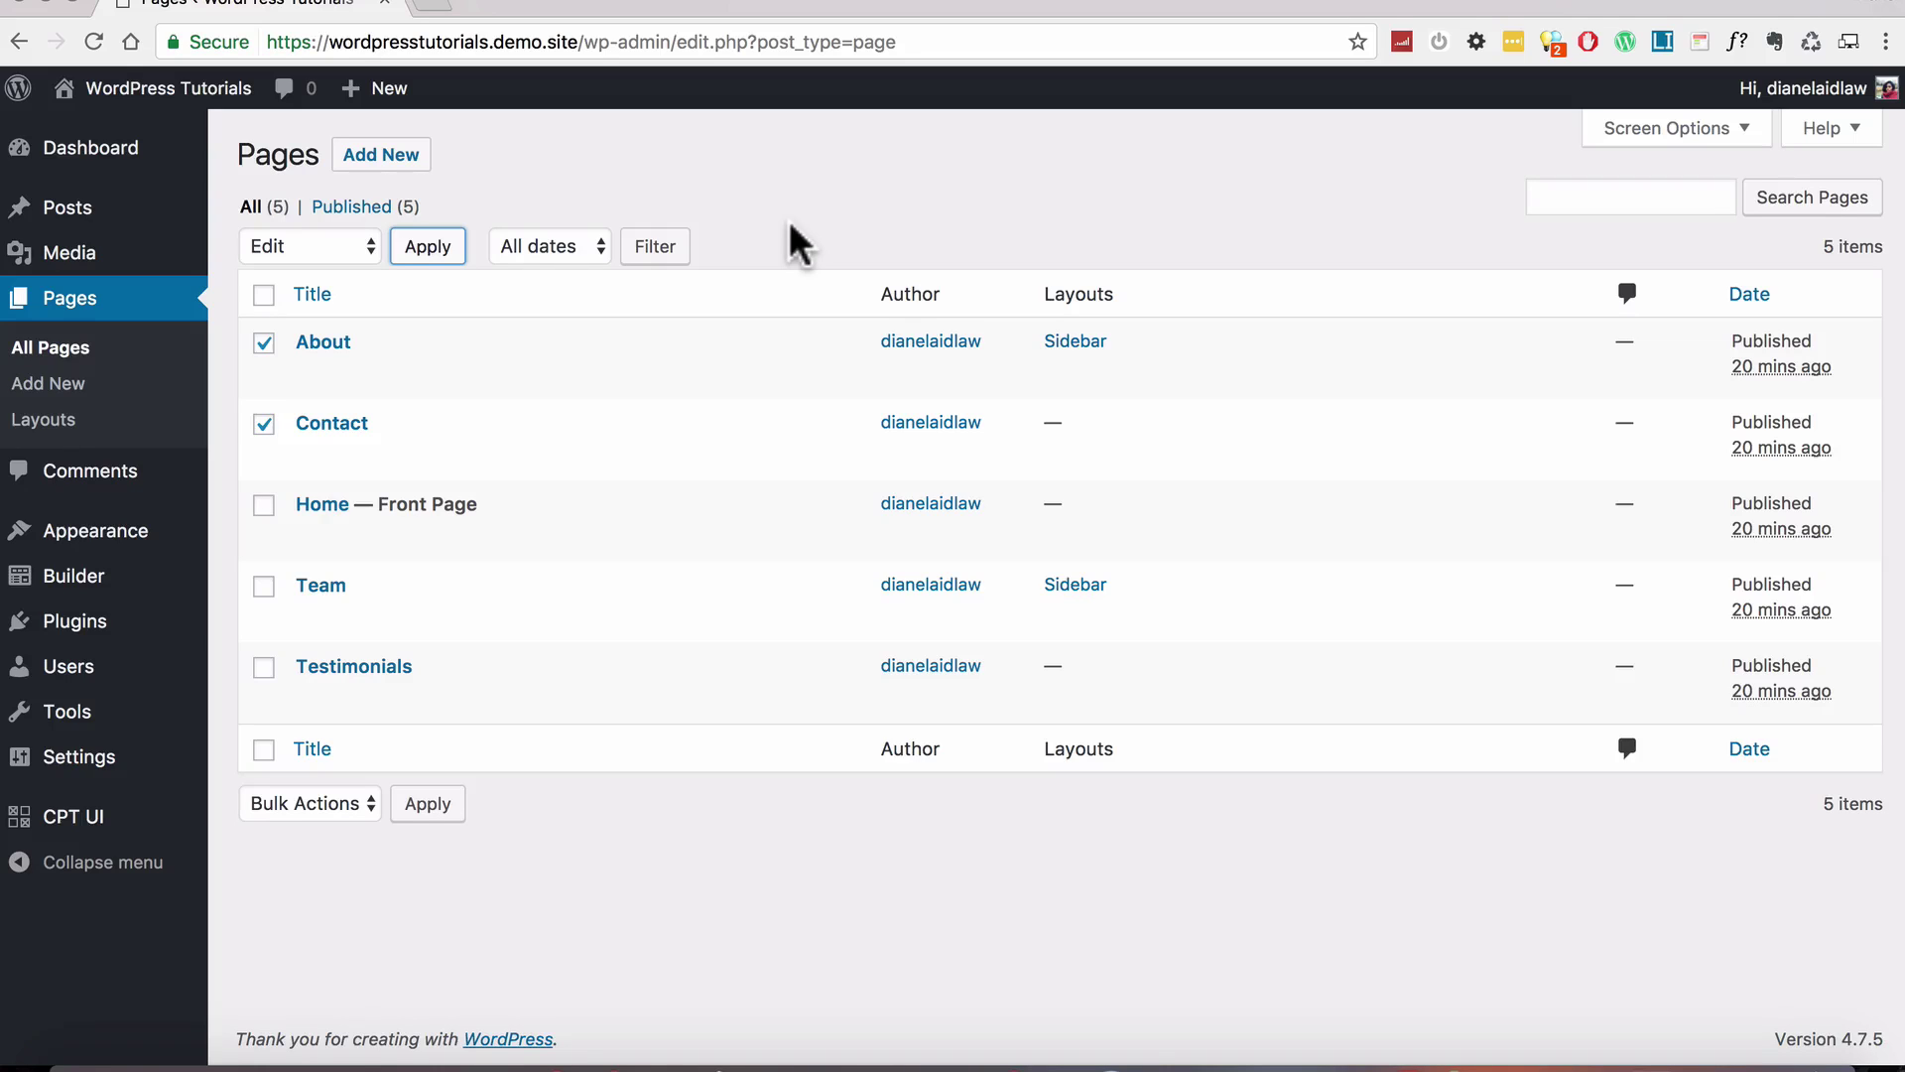
mouse_move(89, 816)
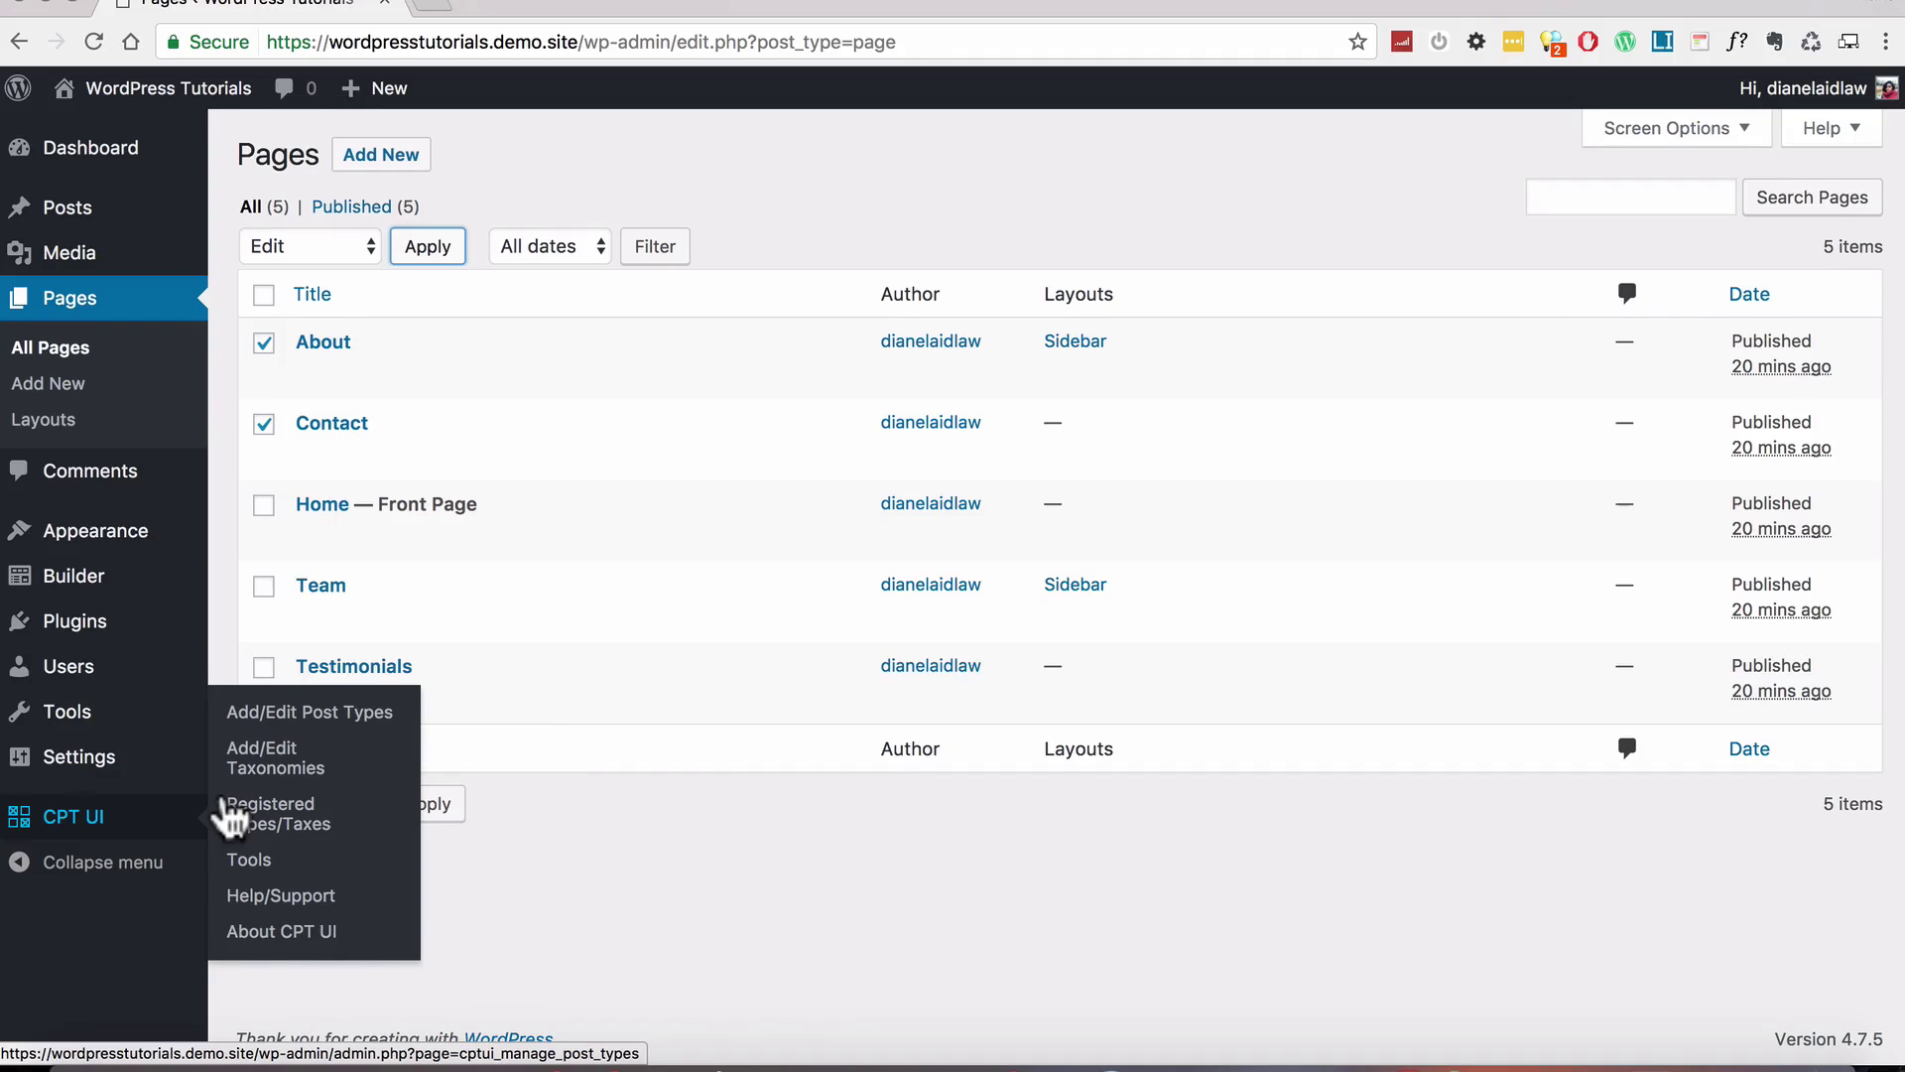
Copy the Layouts taxonomy registration code from CPT UI's Get Code tools.
left_click(268, 759)
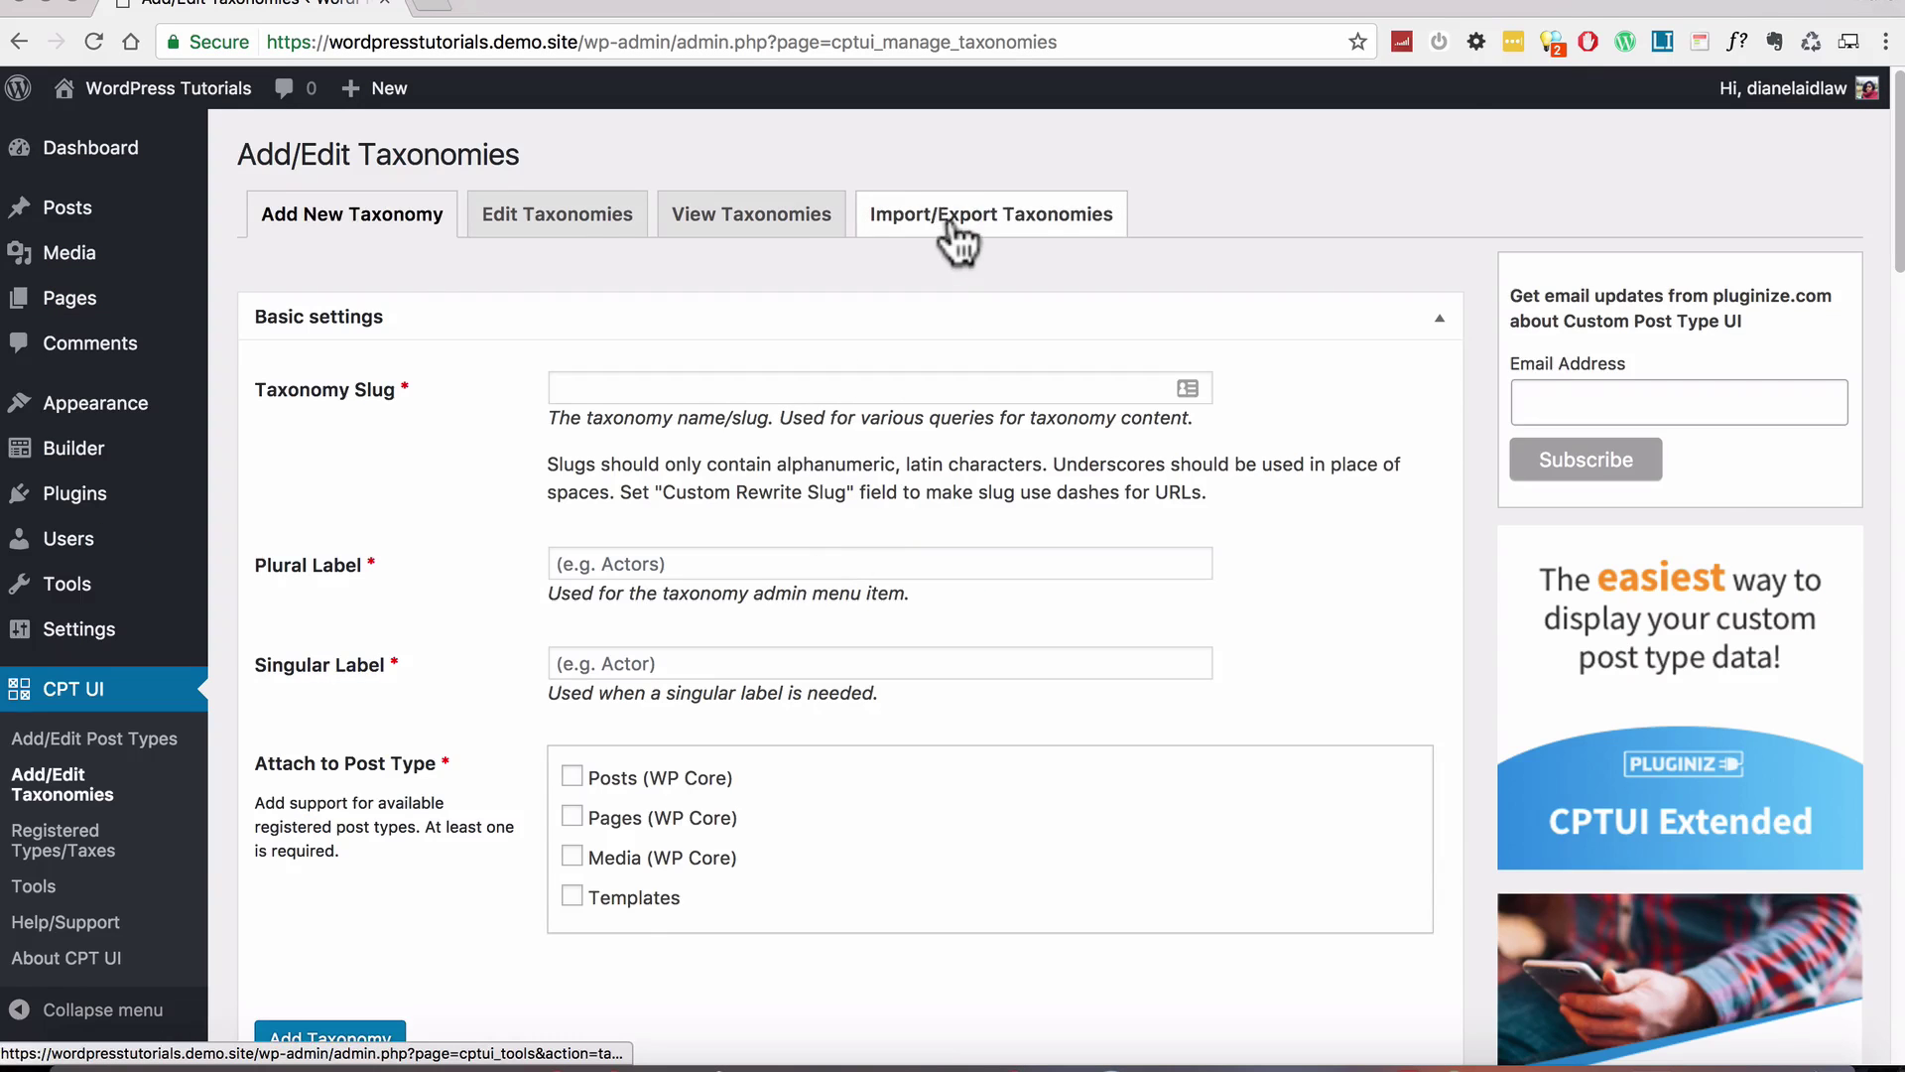
left_click(943, 220)
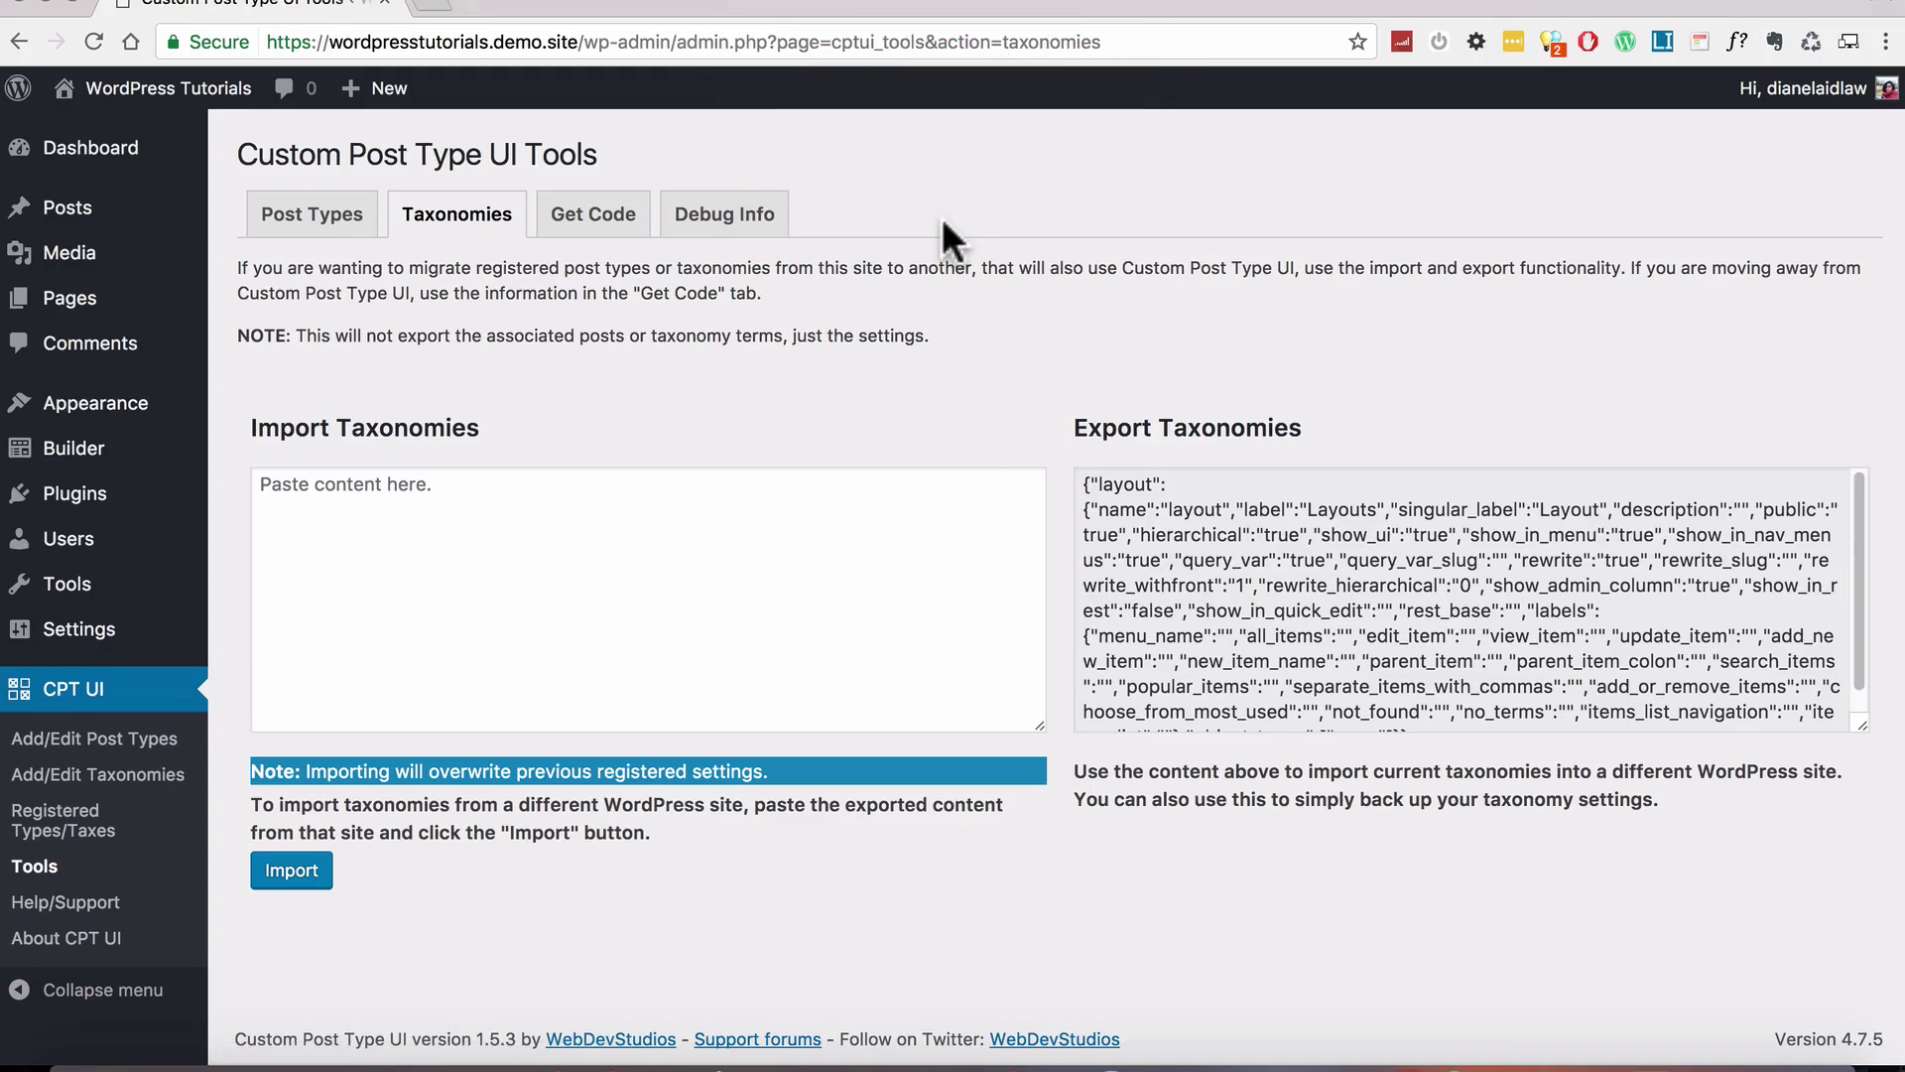
left_click(564, 216)
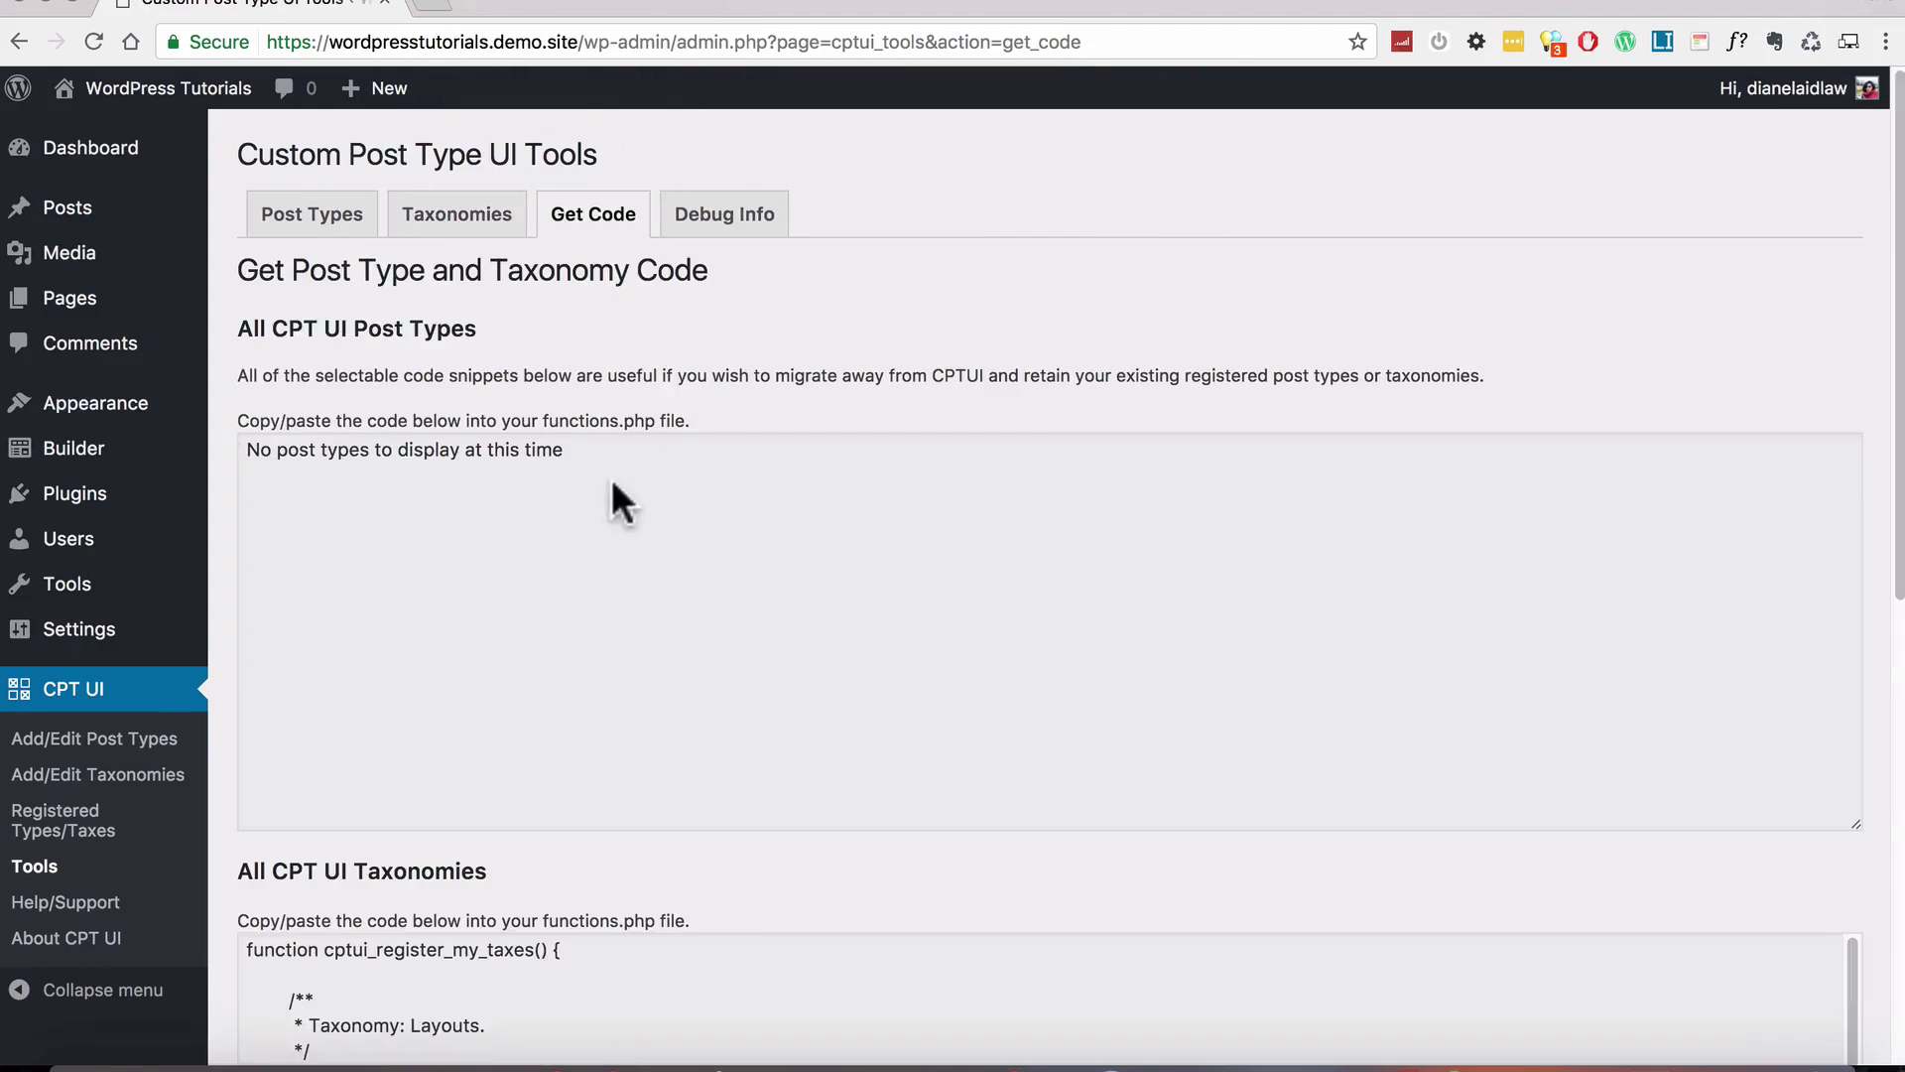
scroll(611, 479, "down", 3)
left_click(255, 662)
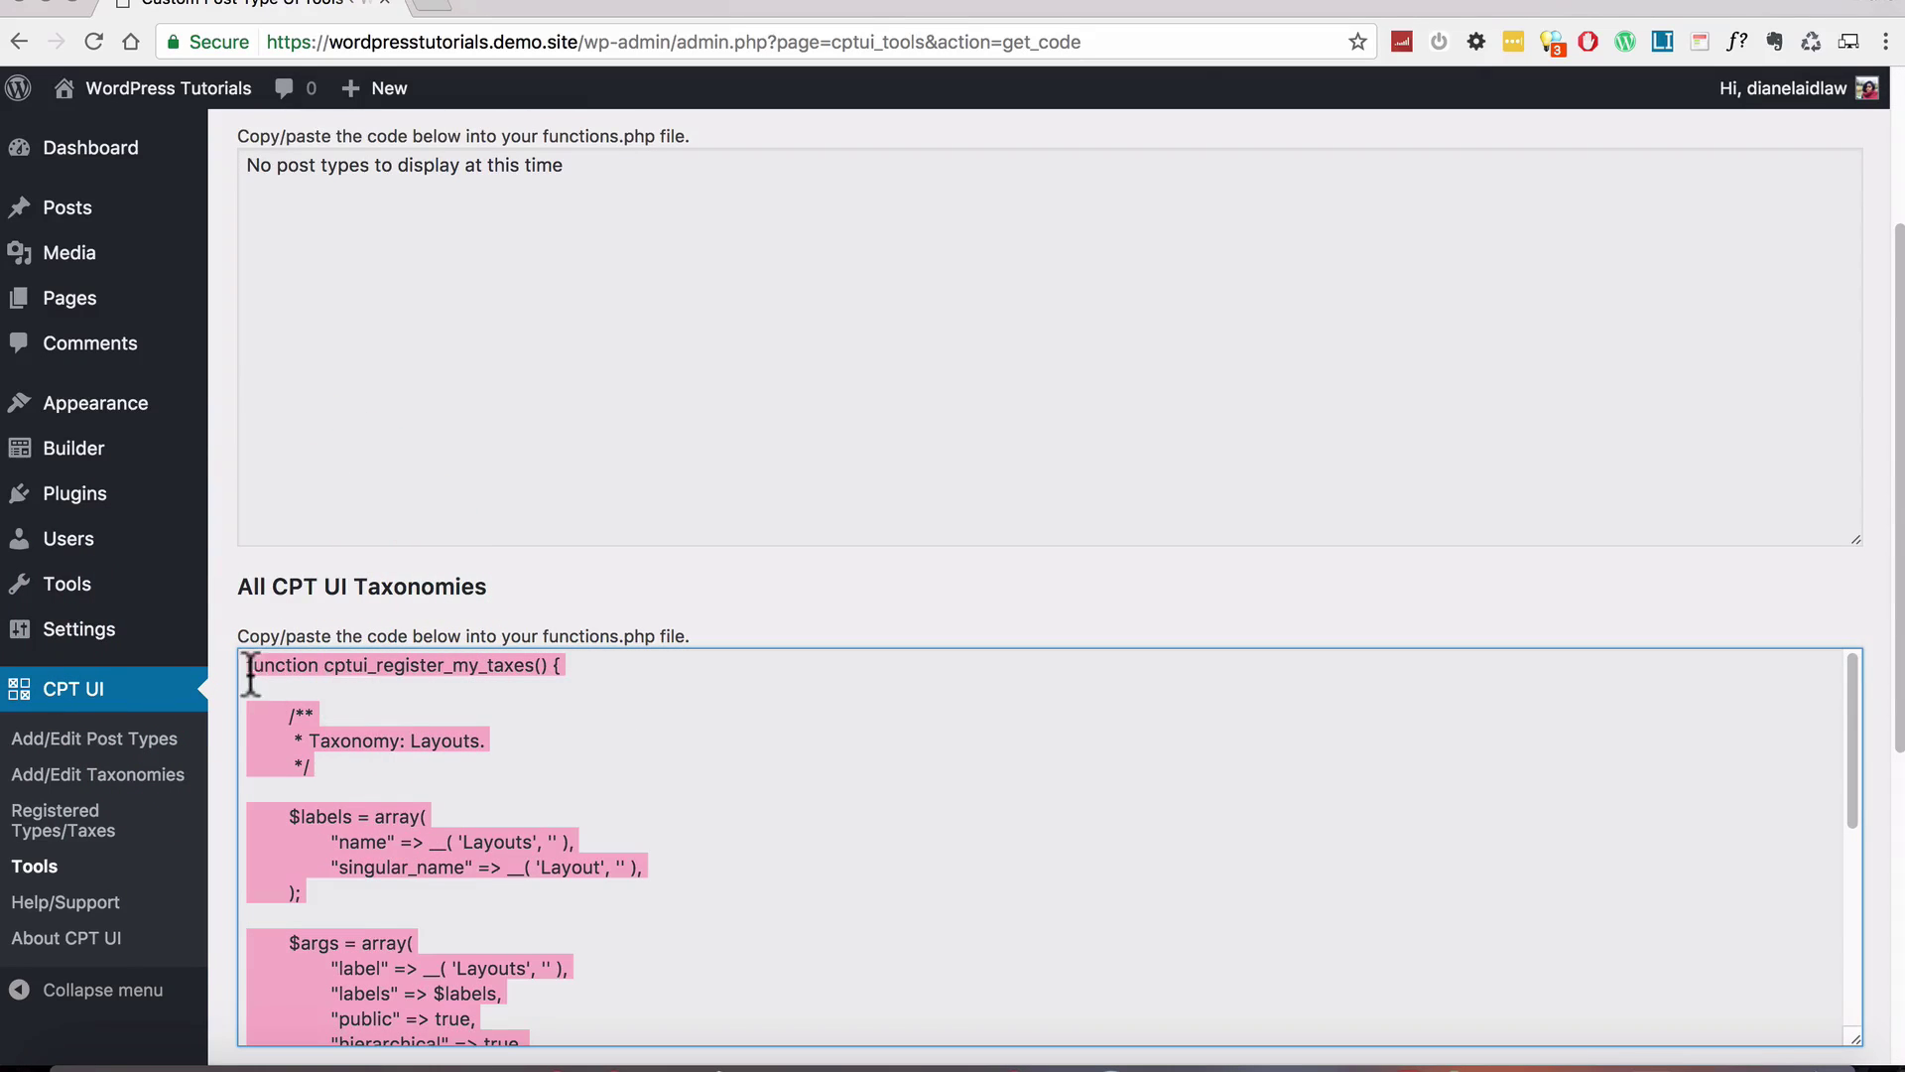
right_click(260, 706)
left_click(328, 741)
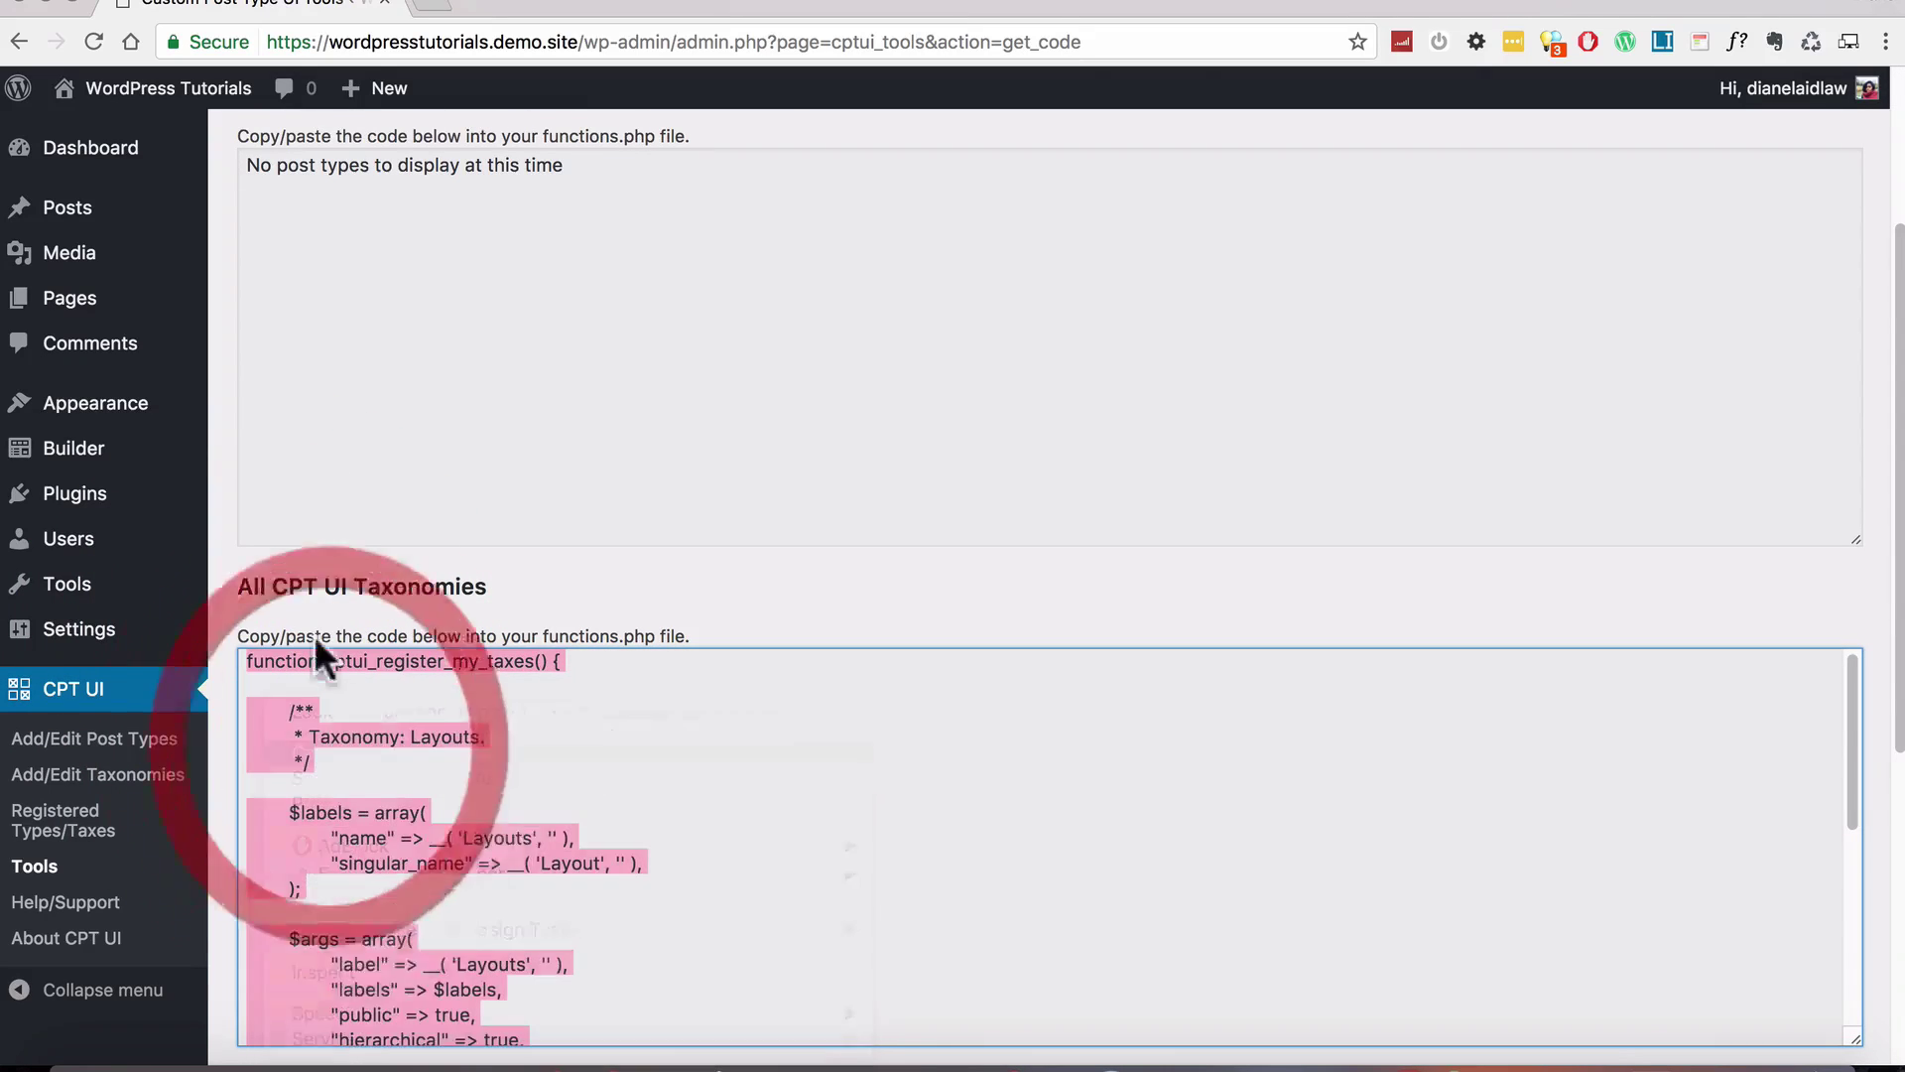
Paste the taxonomy code on a new line after add_action in the child theme's functions.php and update the file.
mouse_move(175, 405)
left_click(259, 548)
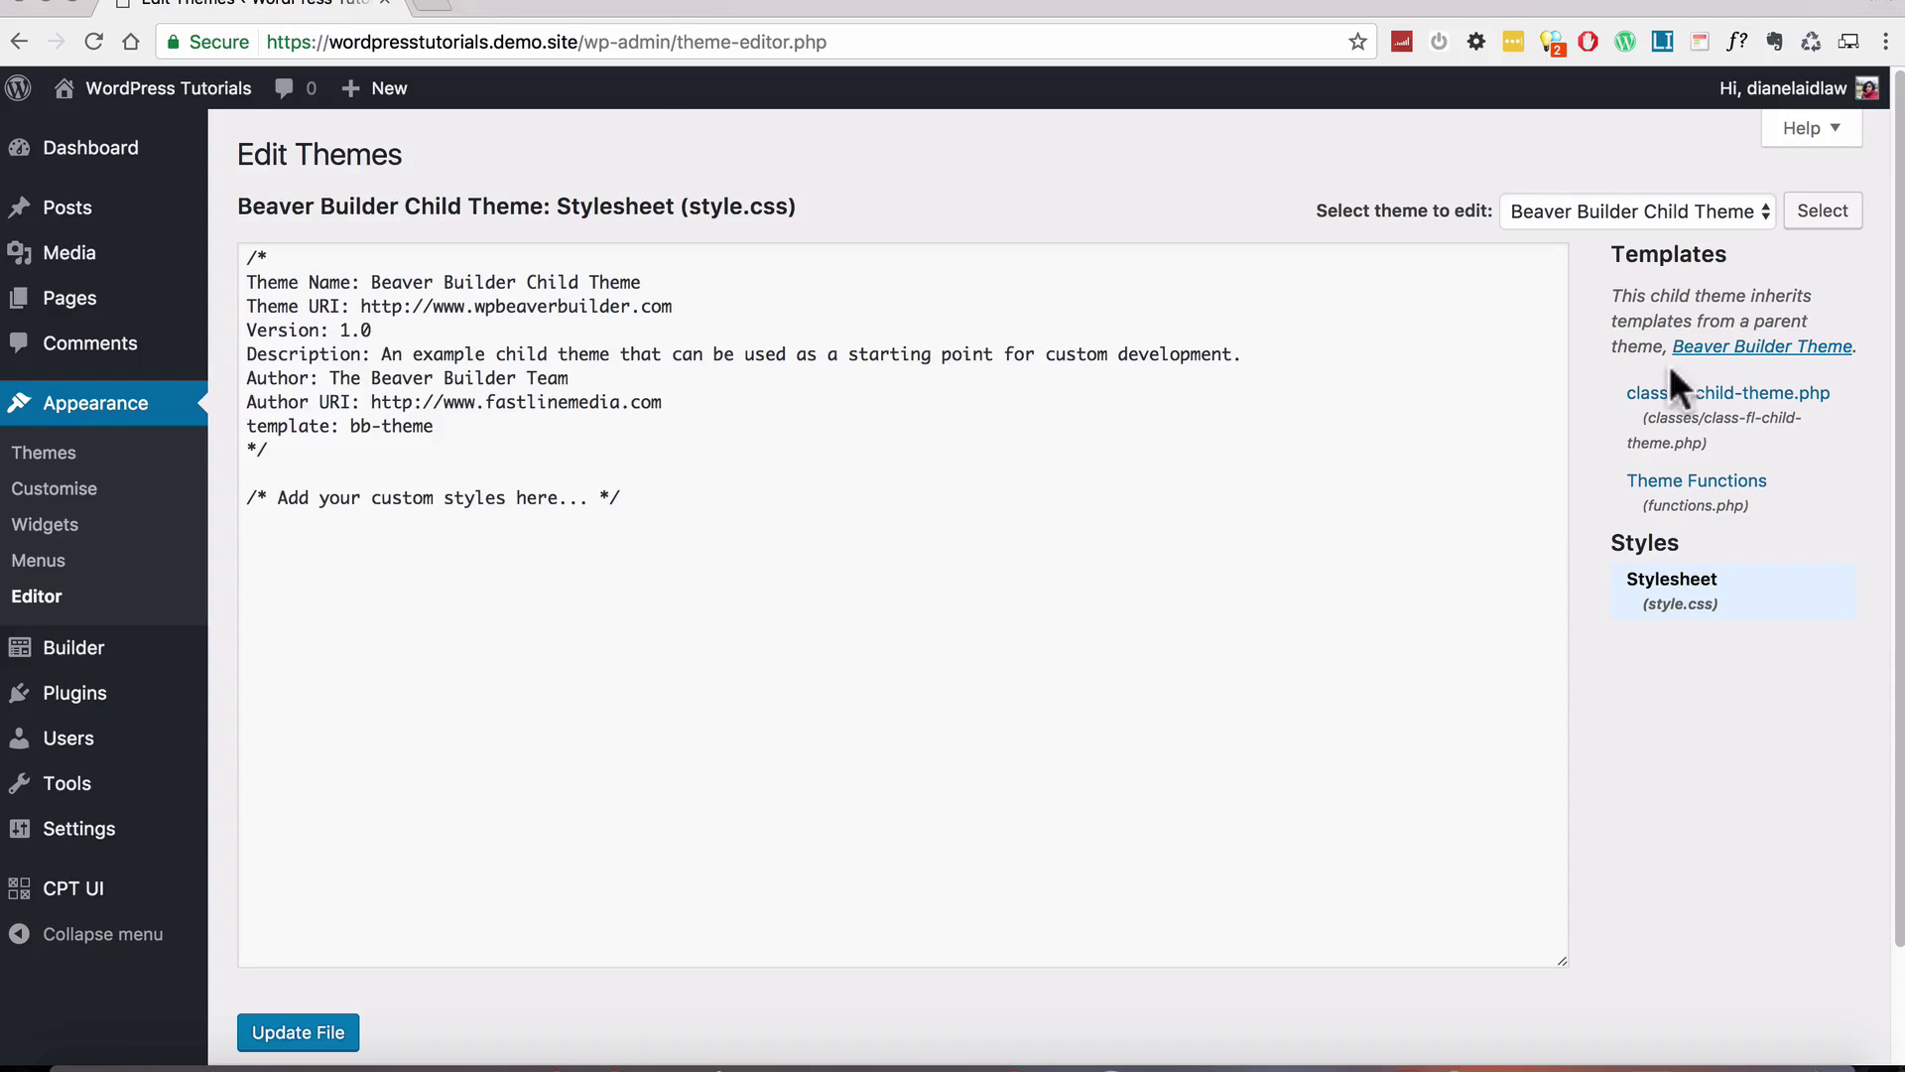
left_click(1687, 488)
left_click(1051, 493)
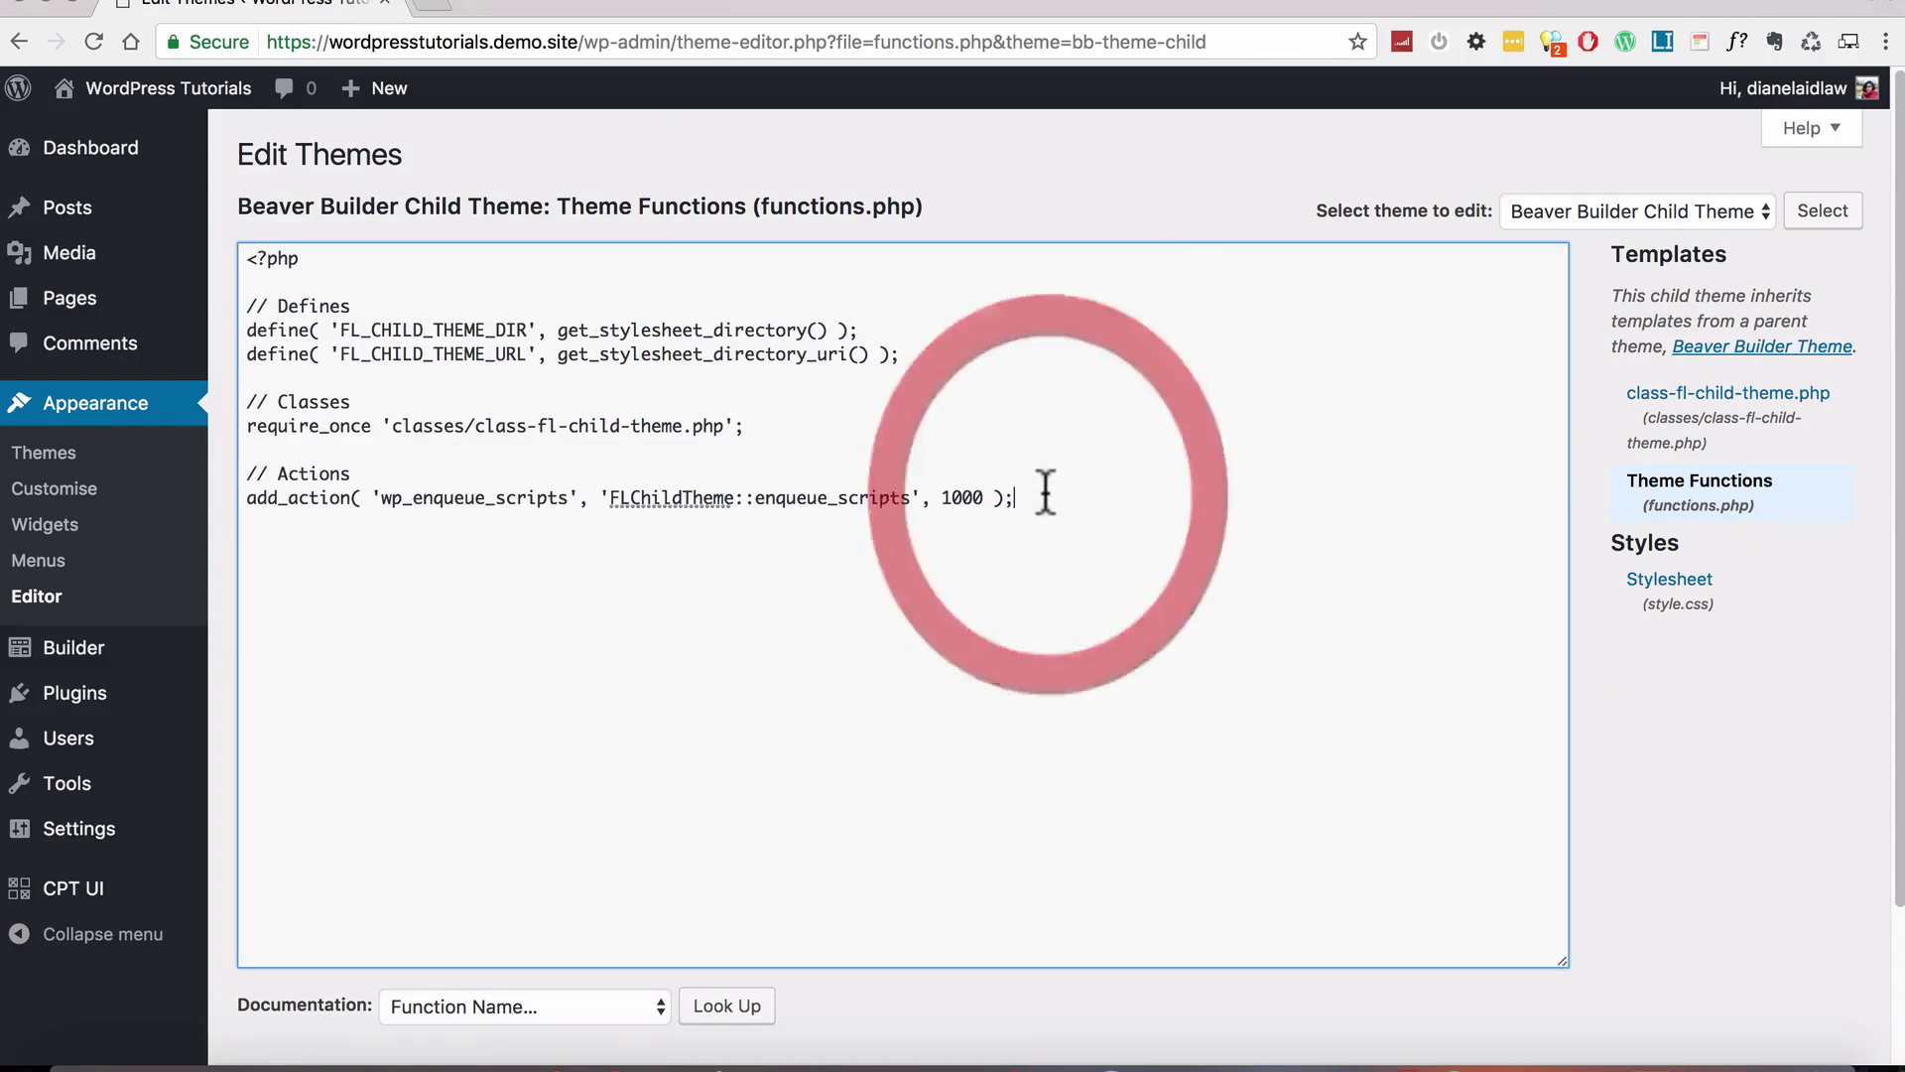
key("Return")
key("super+v")
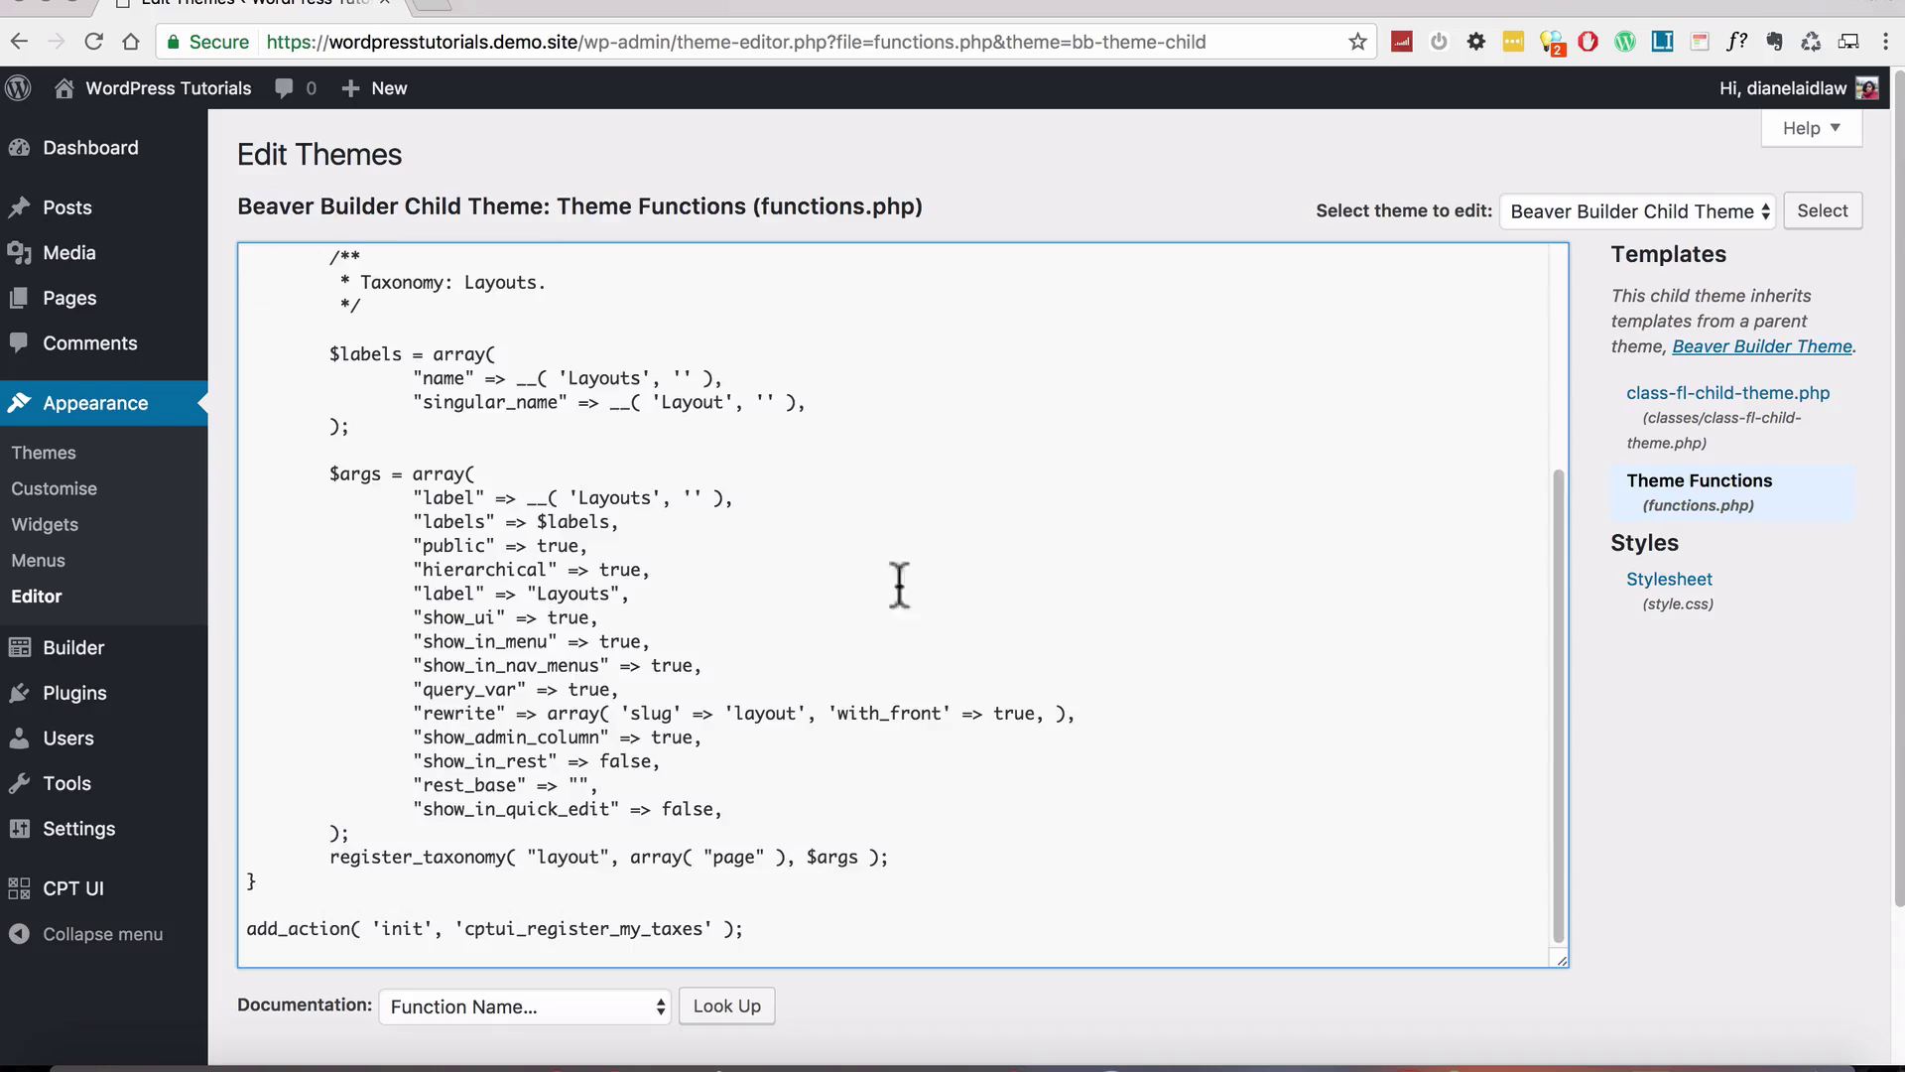
scroll(899, 586, "down", 2)
left_click(338, 899)
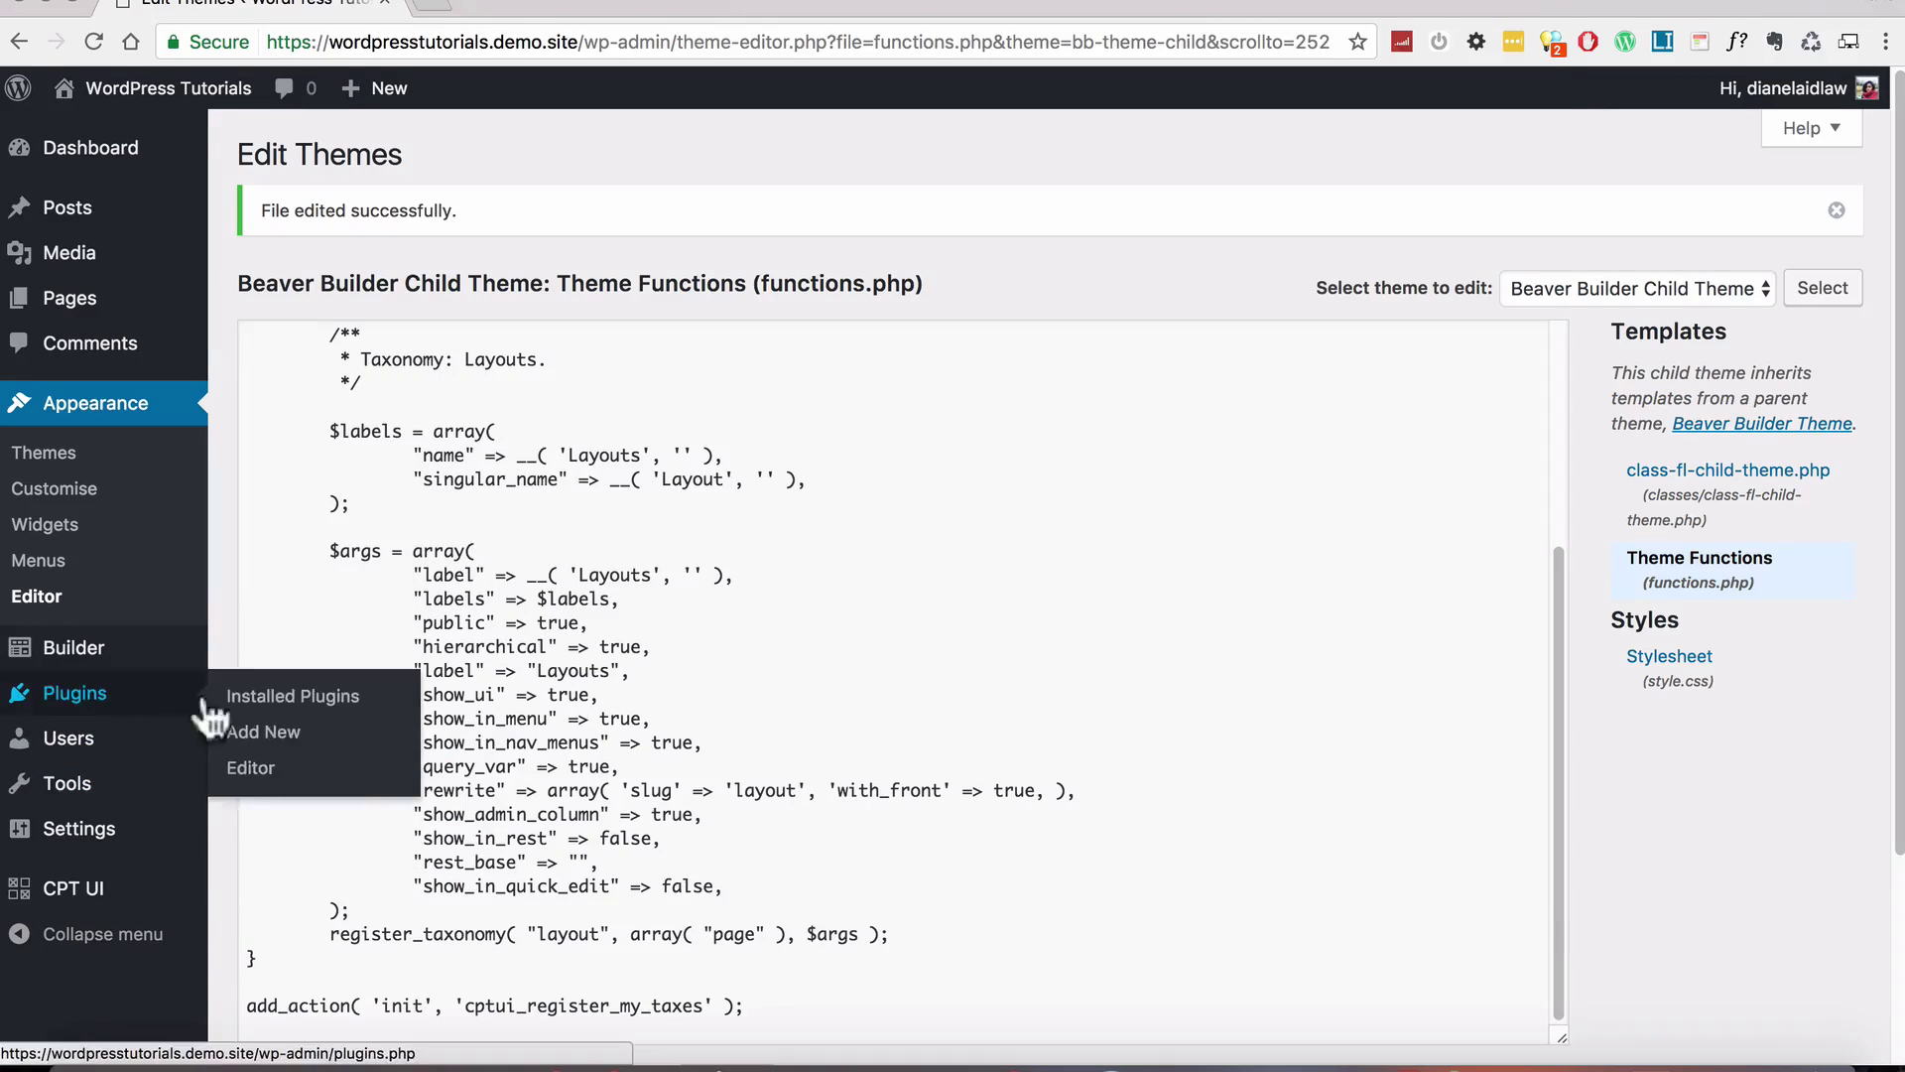
Deactivate the Custom Post Type UI plugin, then delete it from the installed plugins.
left_click(210, 707)
left_click(459, 800)
left_click(453, 875)
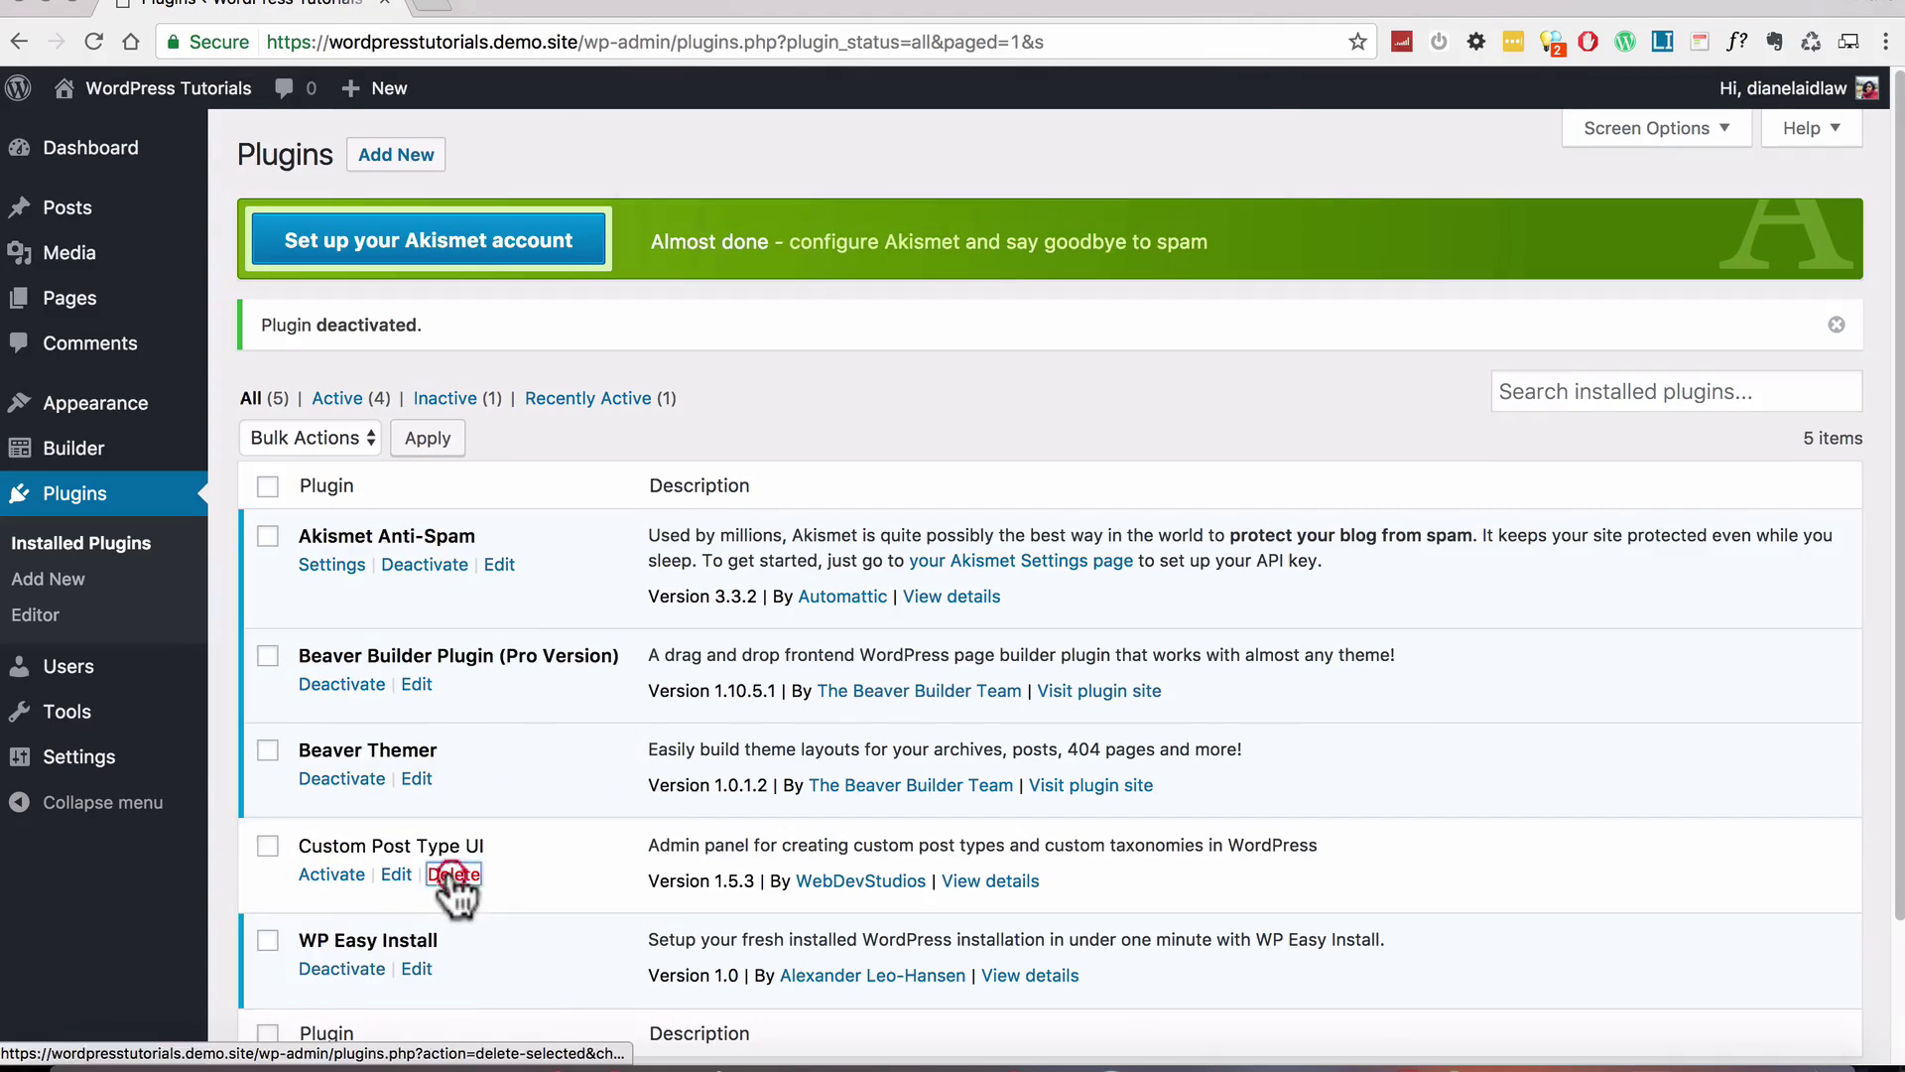